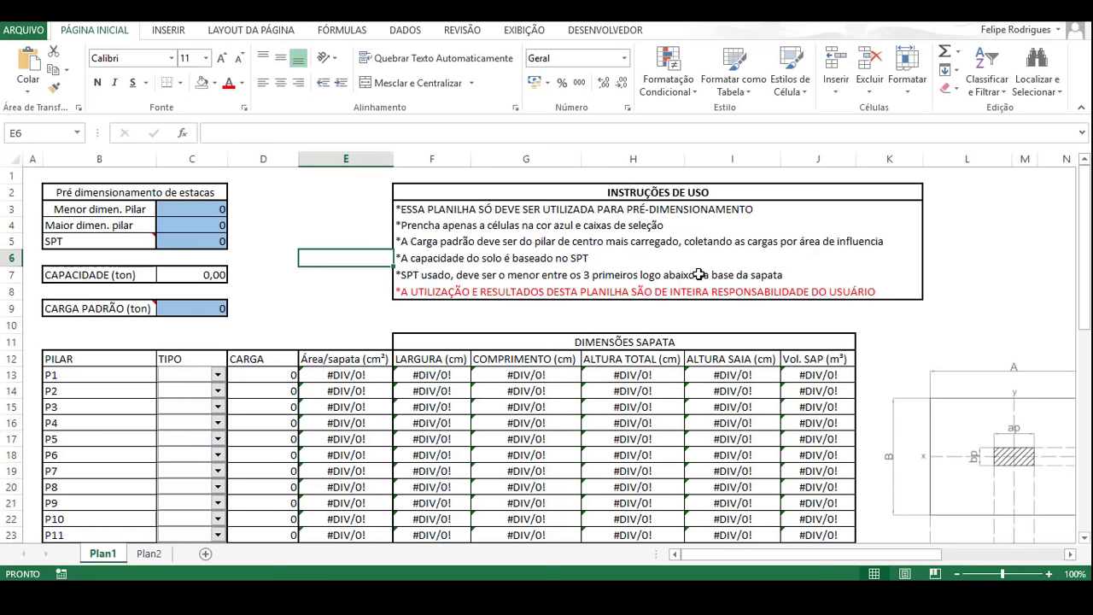
Step: Check the SP2 soil boring report, and return to the footing pre-sizing workbook in Excel
left_click(264, 579)
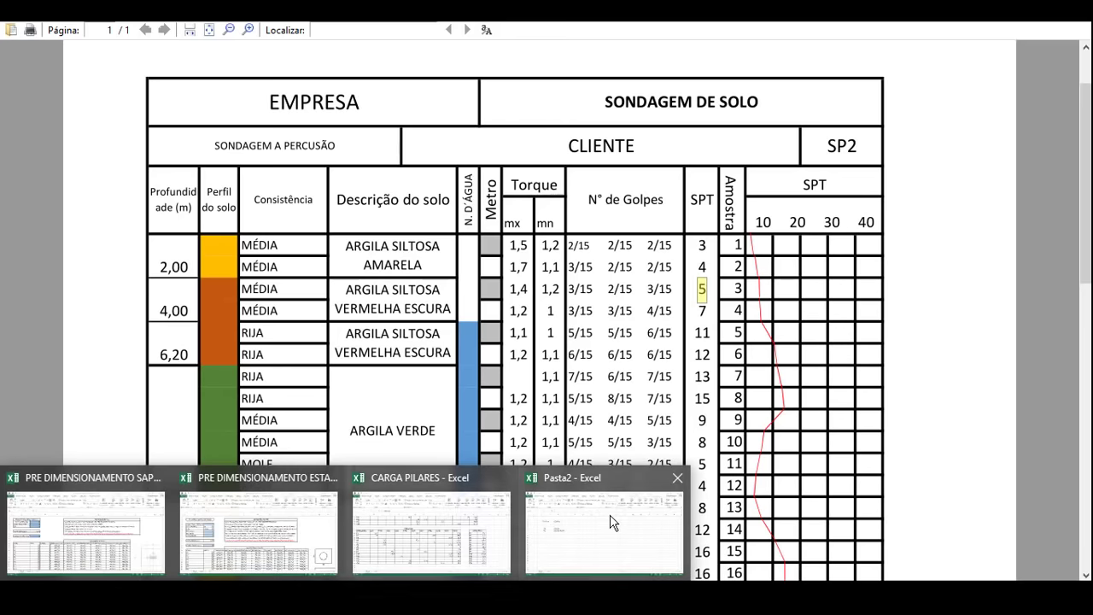
left_click(37, 530)
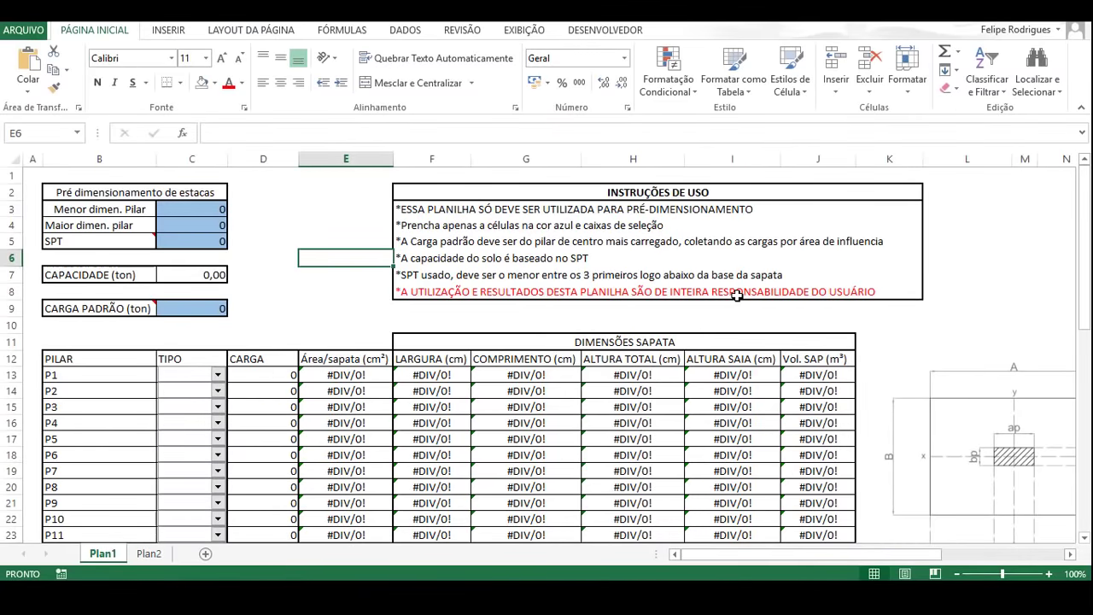
scroll(490, 287, "down", 2)
scroll(229, 394, "up", 2)
Step: Set the smaller column dimension to 15 and the larger column dimension to 30 in the input table
left_click(189, 211)
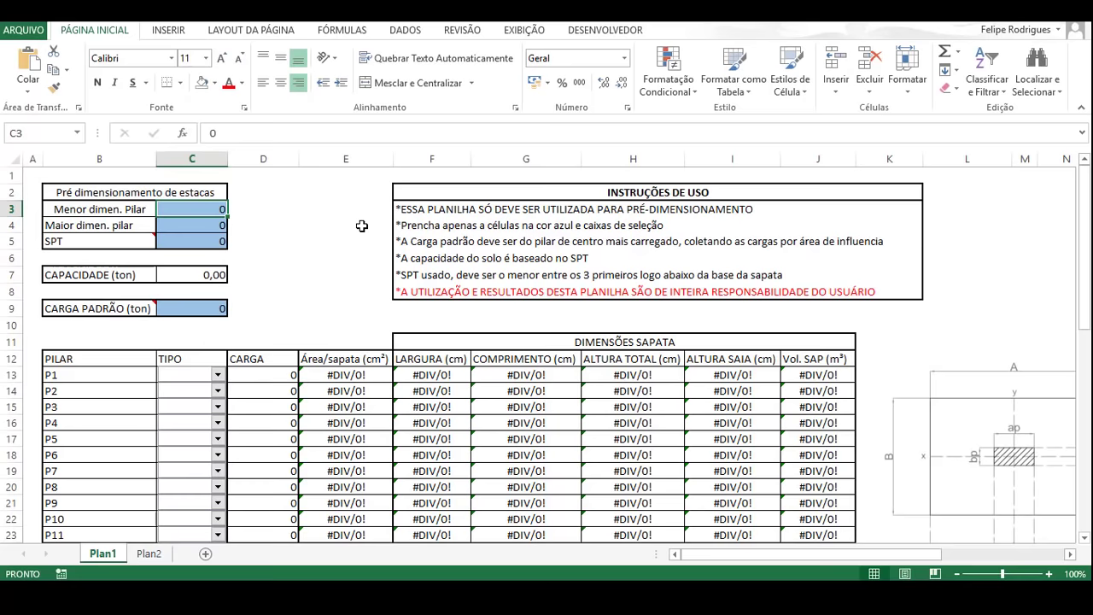
type("15")
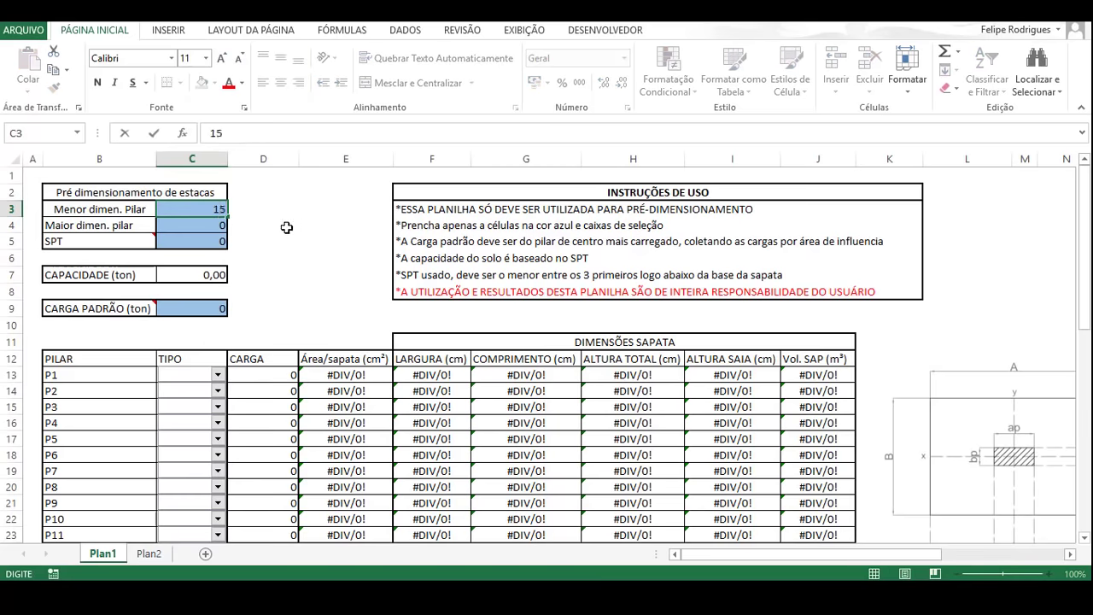
left_click(192, 228)
type("30")
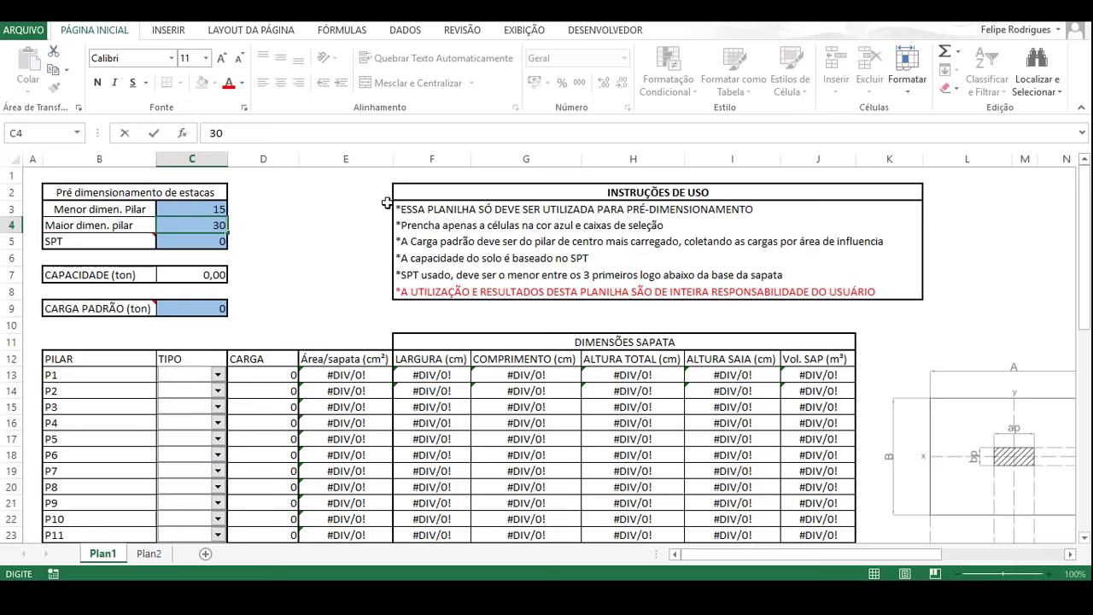
left_click(362, 214)
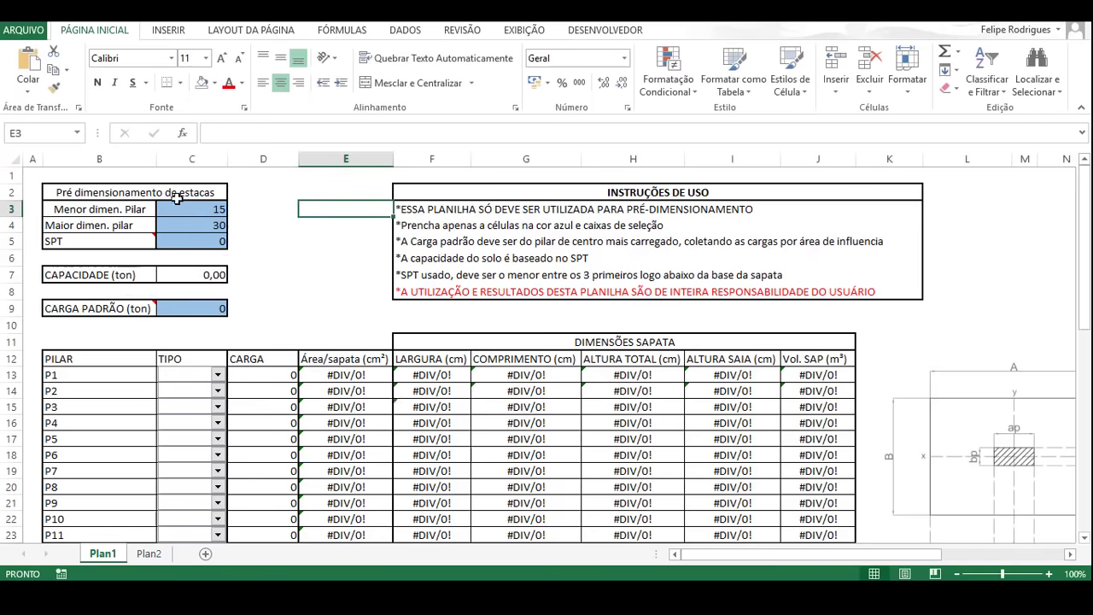
Step: Switch from the soil boring report to the footing pre-sizing workbook in Excel and set the SPT to 4
mouse_move(100, 240)
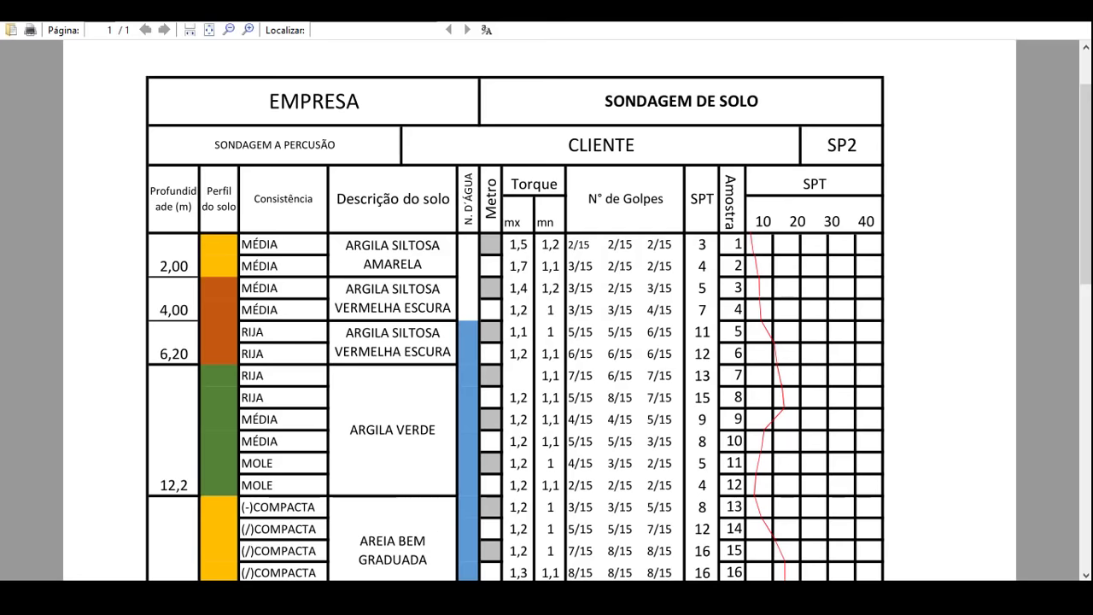
mouse_move(346, 598)
left_click(144, 543)
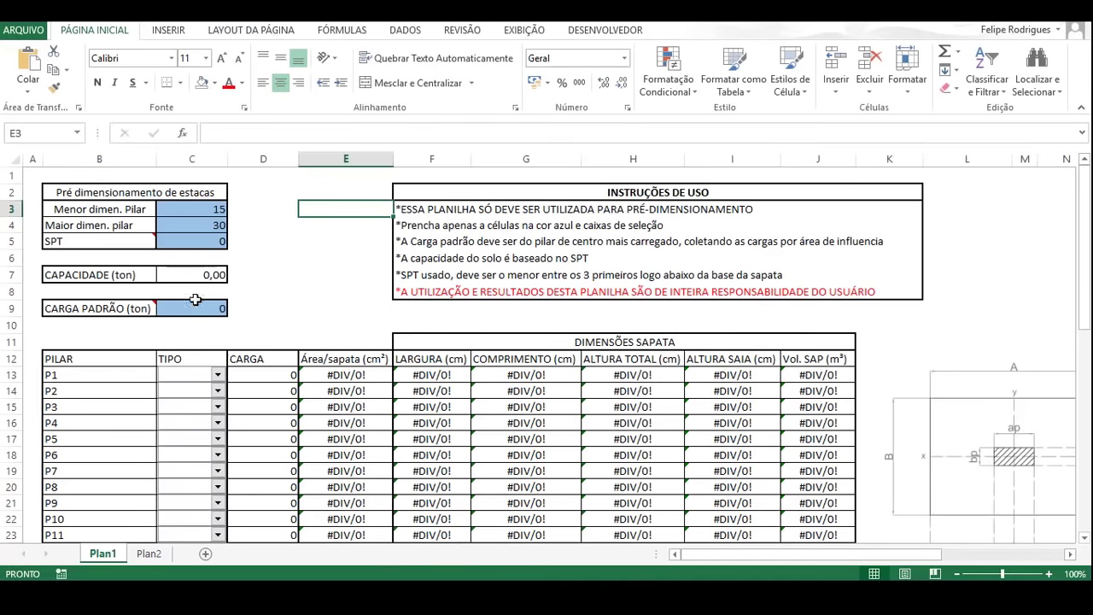
left_click(201, 241)
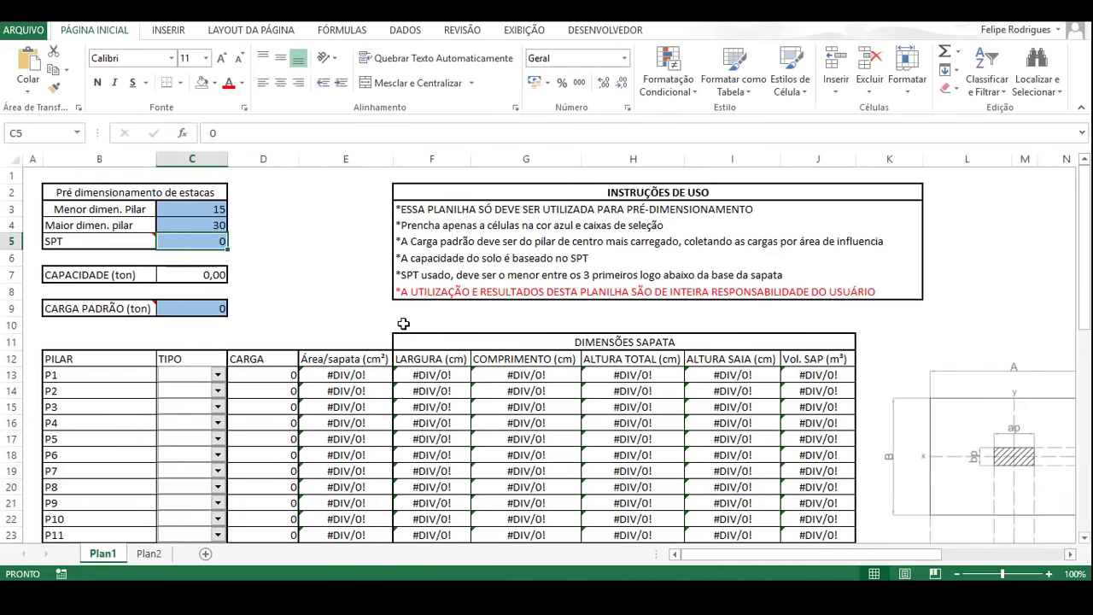
type("4")
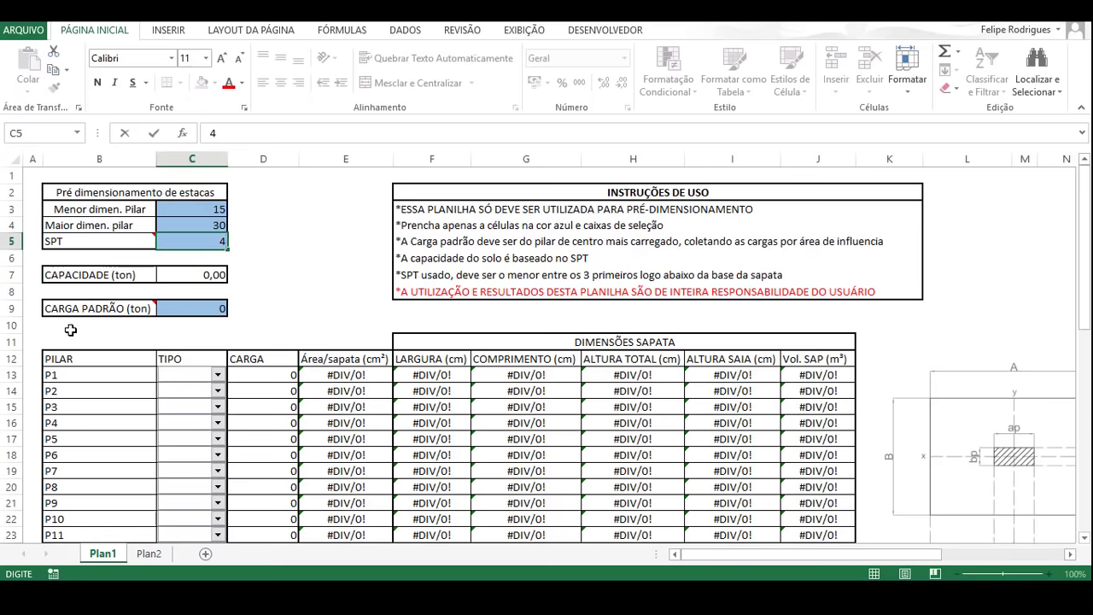
left_click(335, 256)
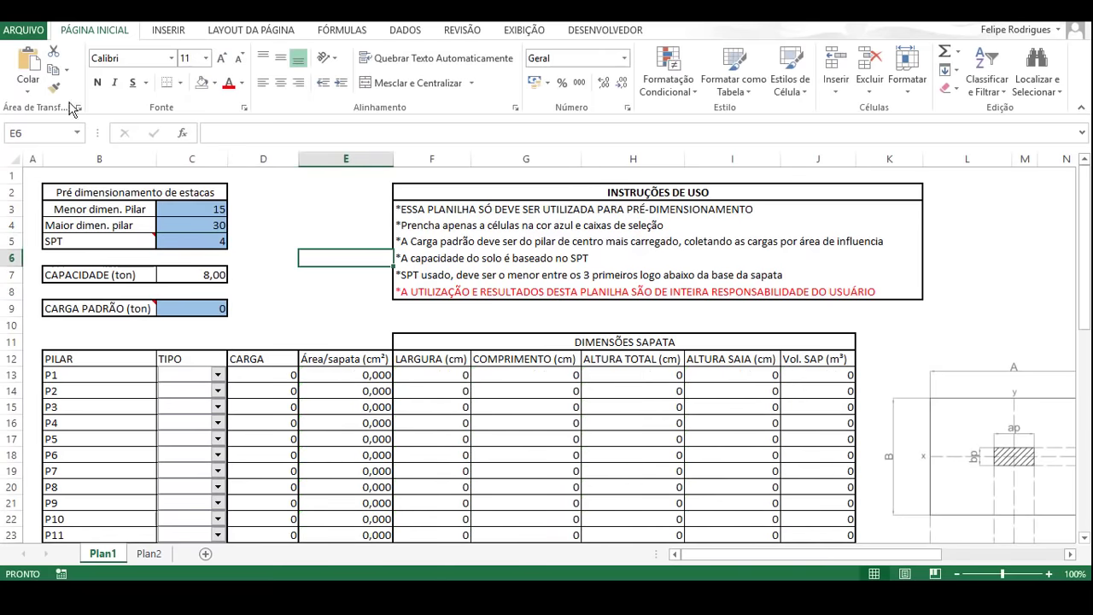
Step: Examine the soil capacity formula in C7 and the unit in its label in B7
left_click(212, 276)
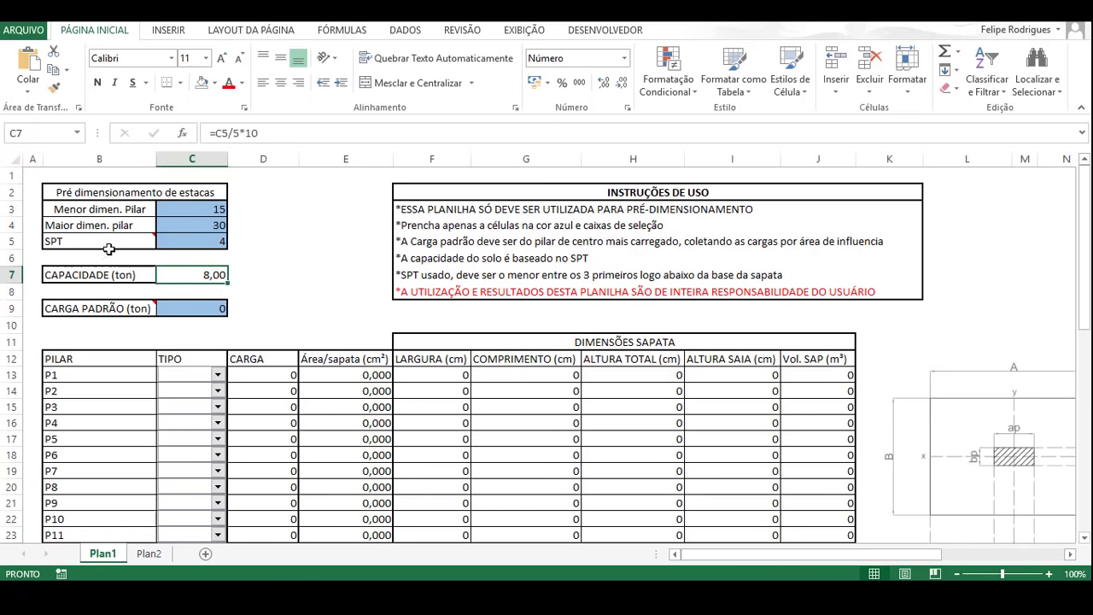
left_click(255, 133)
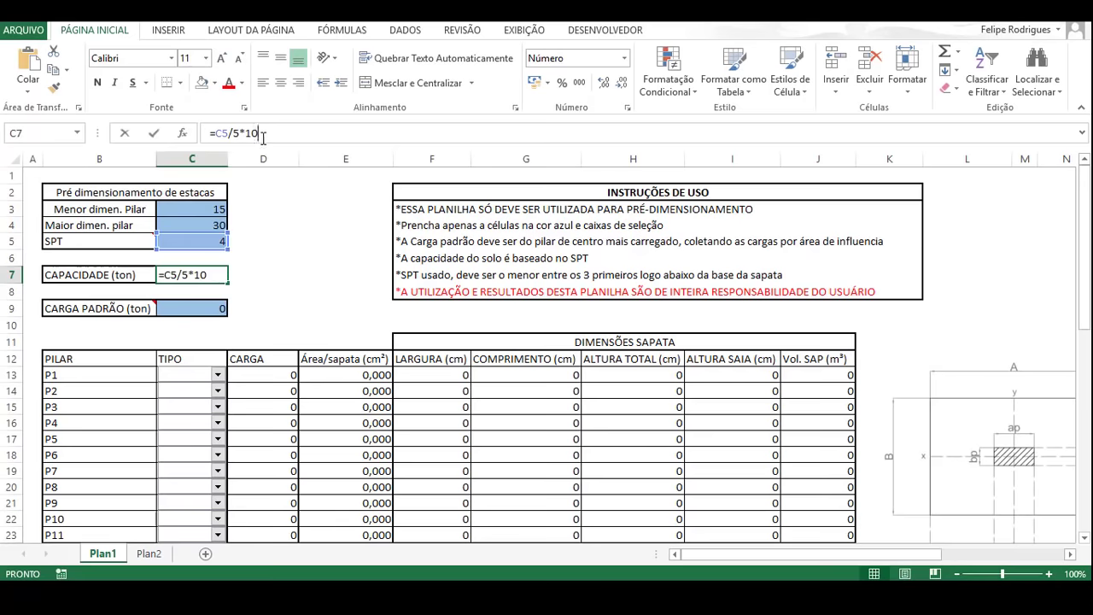
left_click_drag(227, 133, 179, 165)
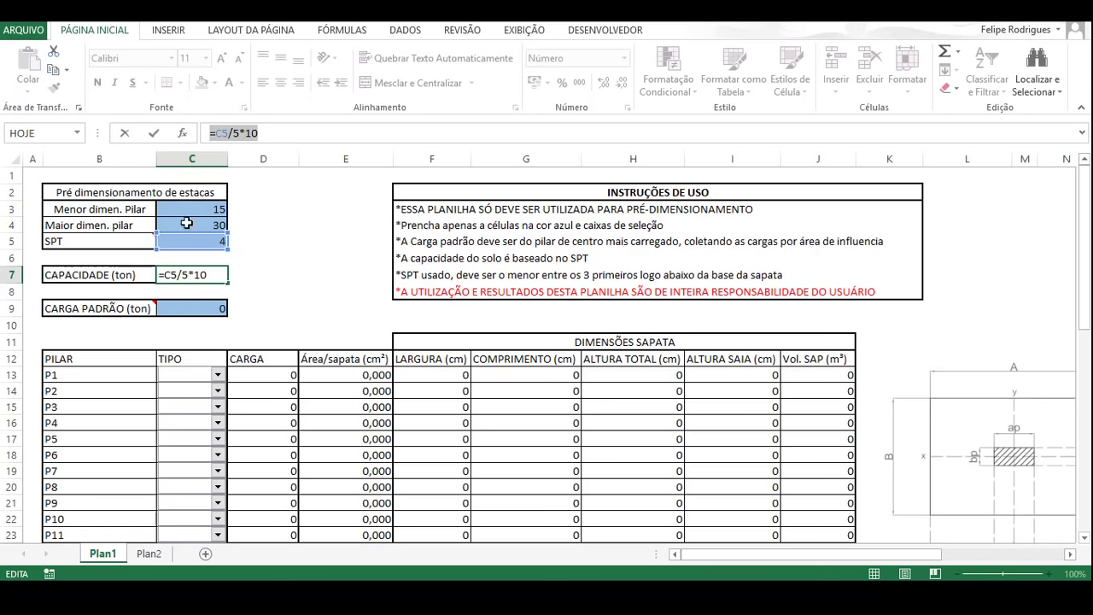
double_click(252, 133)
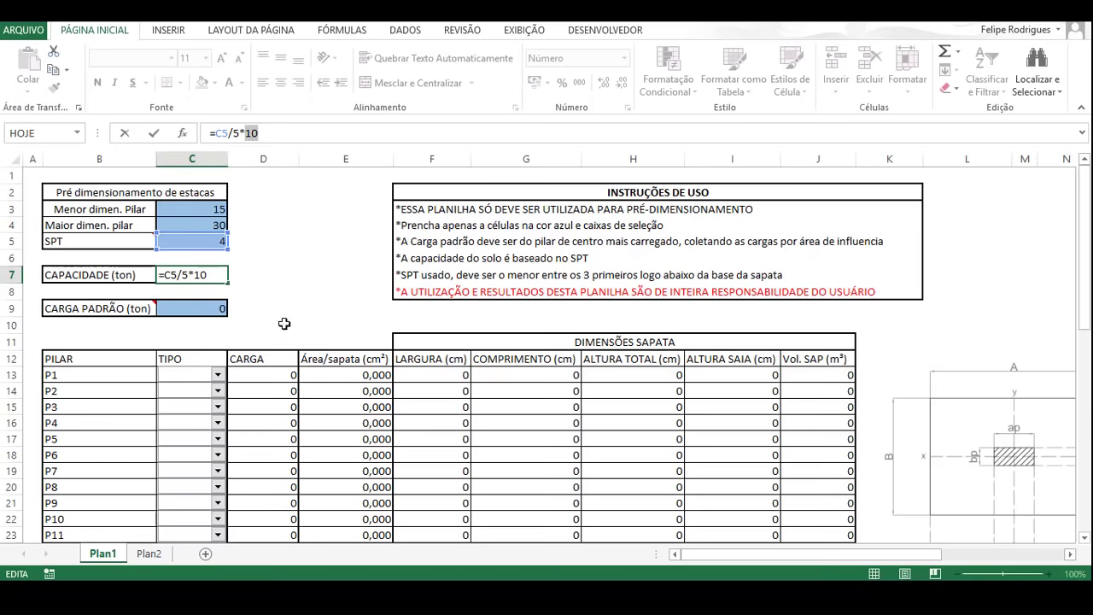
key("Escape")
left_click(136, 274)
double_click(137, 275)
left_click_drag(137, 274, 114, 274)
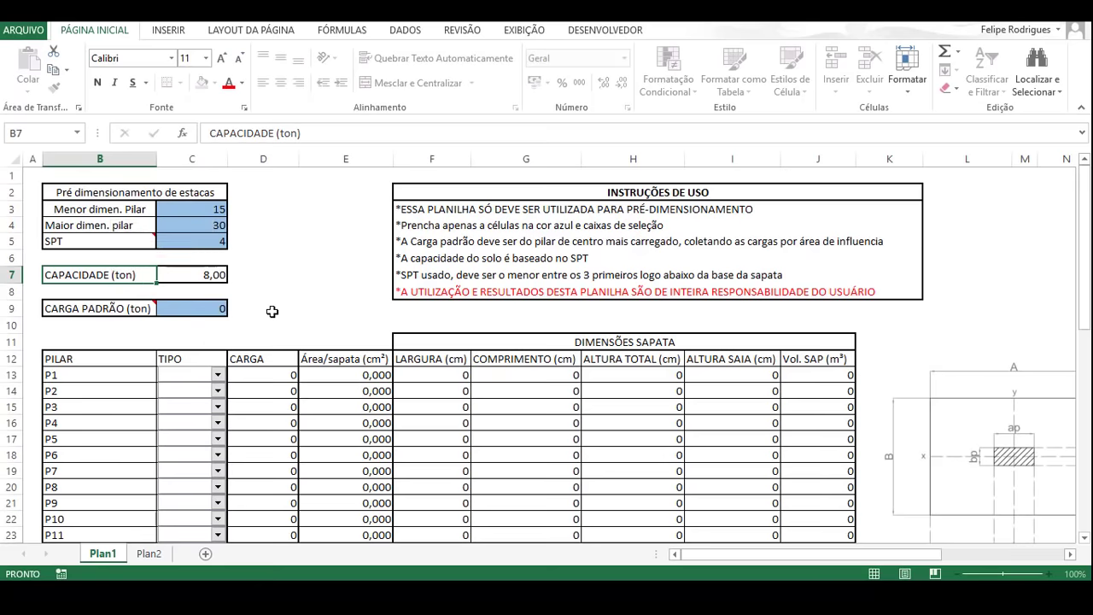
key("Escape")
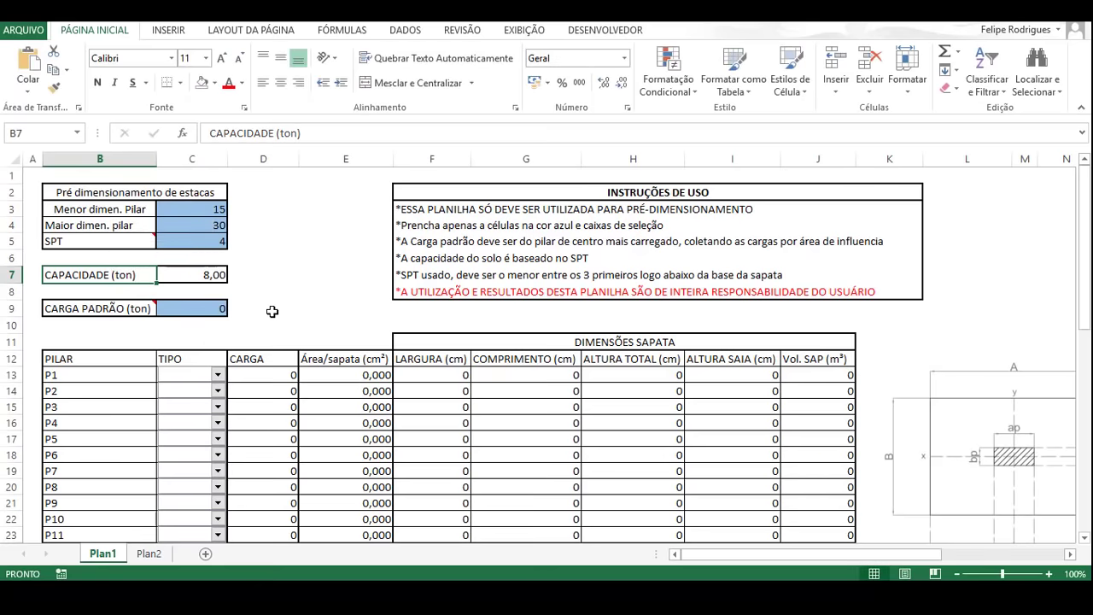
left_click(211, 275)
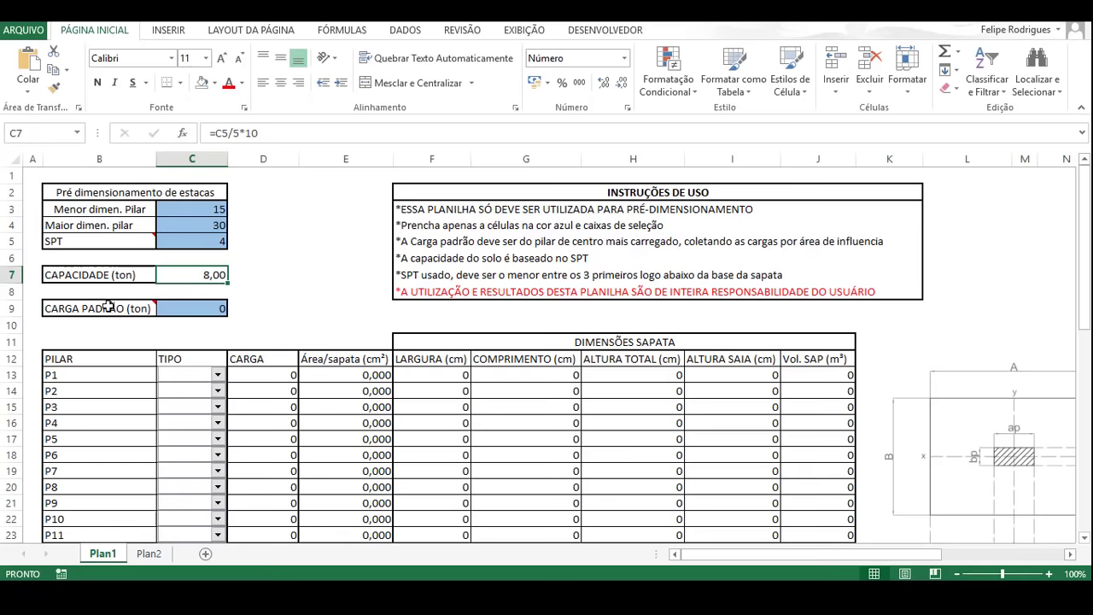
left_click(345, 293)
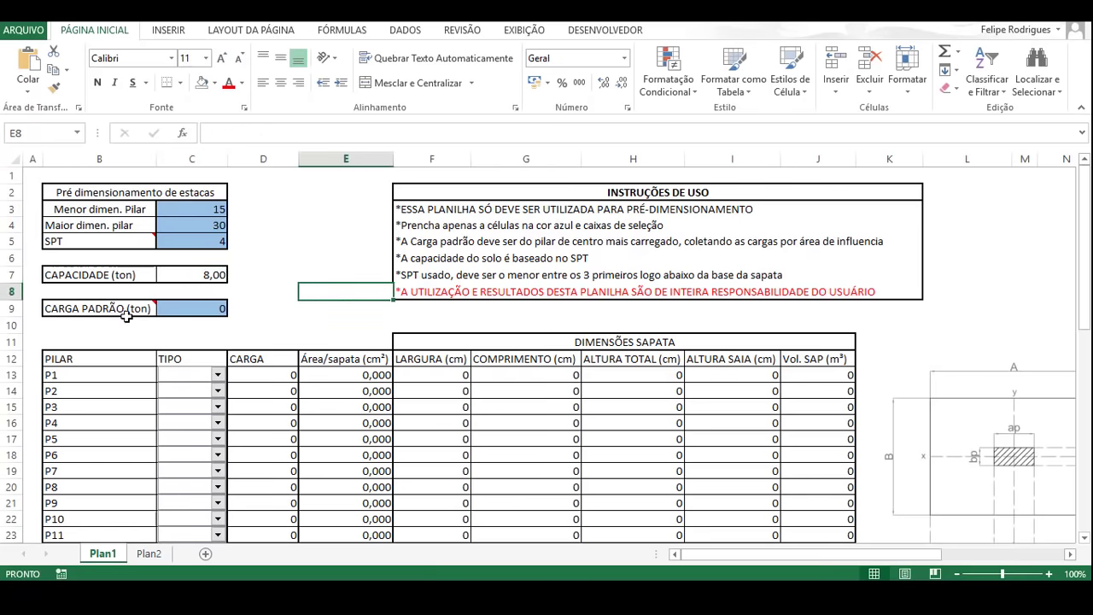
Step: Multiply 27 by 1,1 in the Windows Calculator over the floor plan to get the standard load, and close the calculator
mouse_move(139, 310)
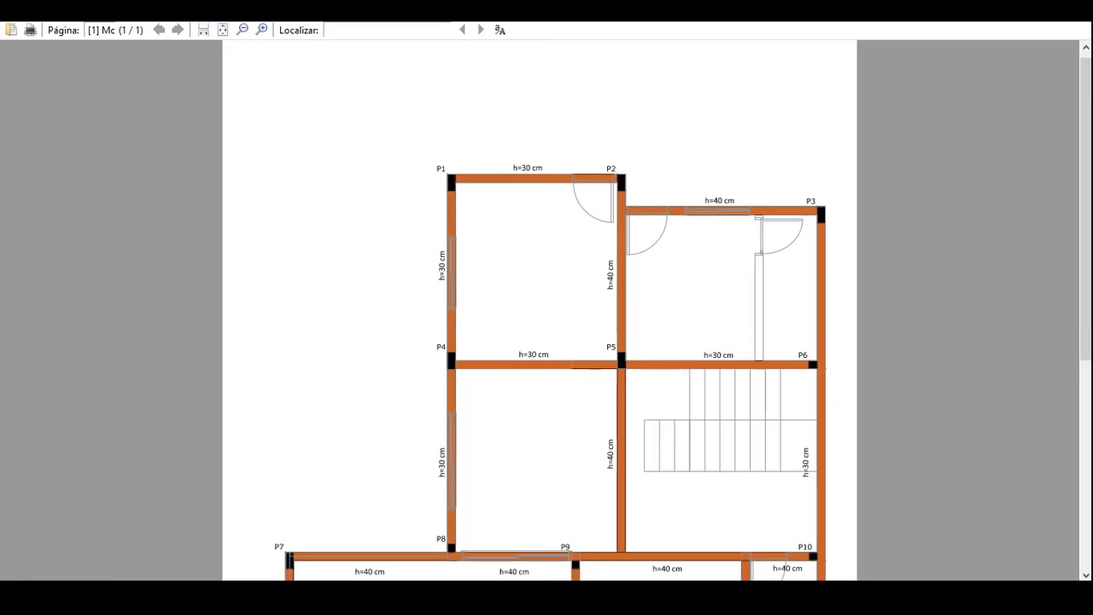
key("super")
type("CALC")
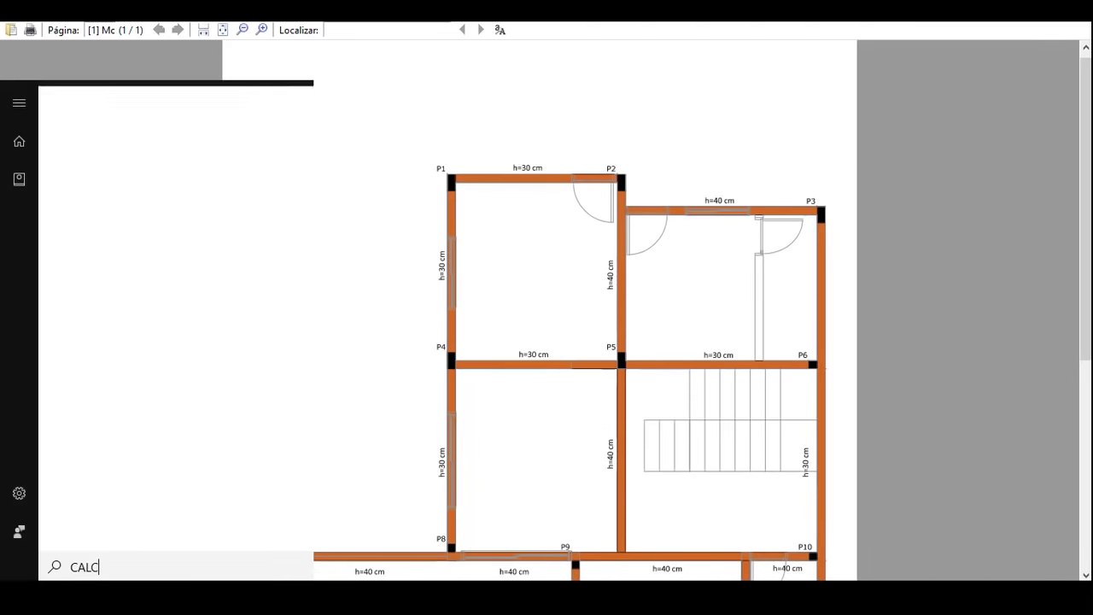
key("Return")
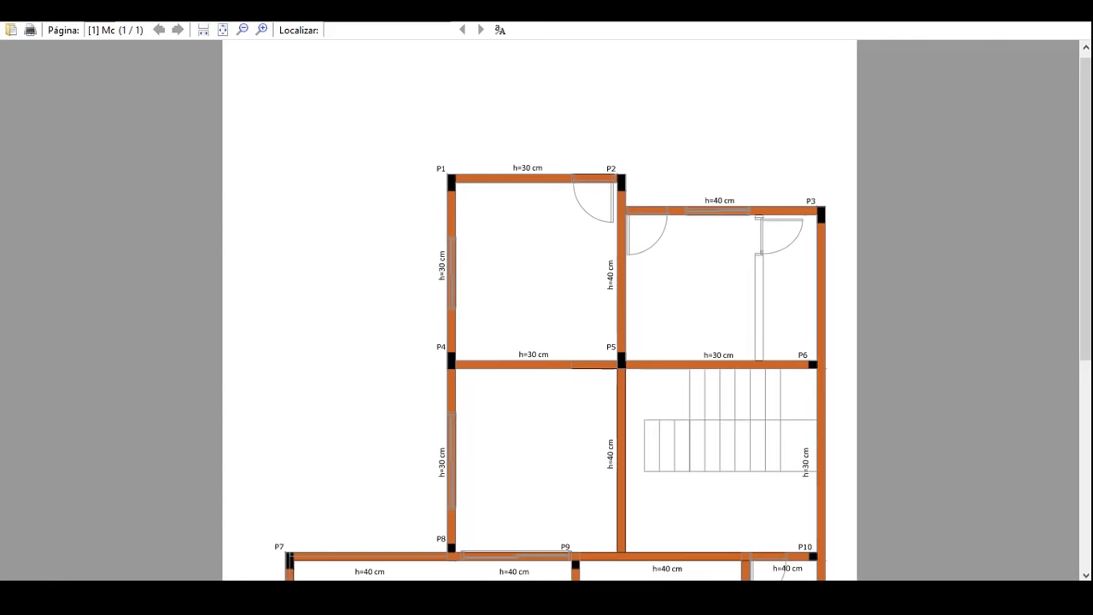
key("2")
key("7")
key("asterisk")
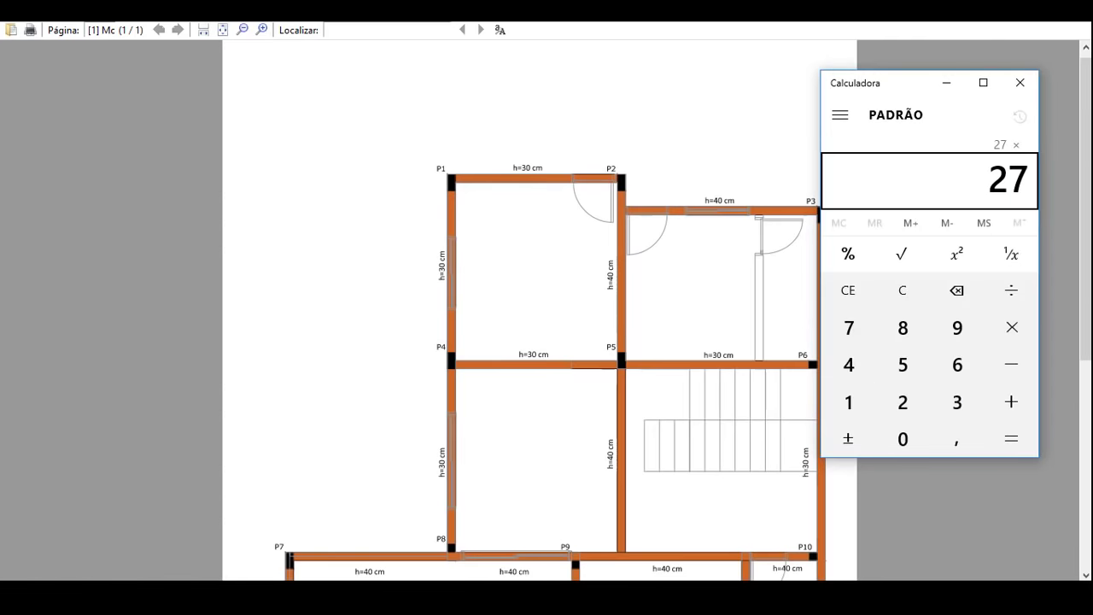
key("1")
key("comma")
key("1")
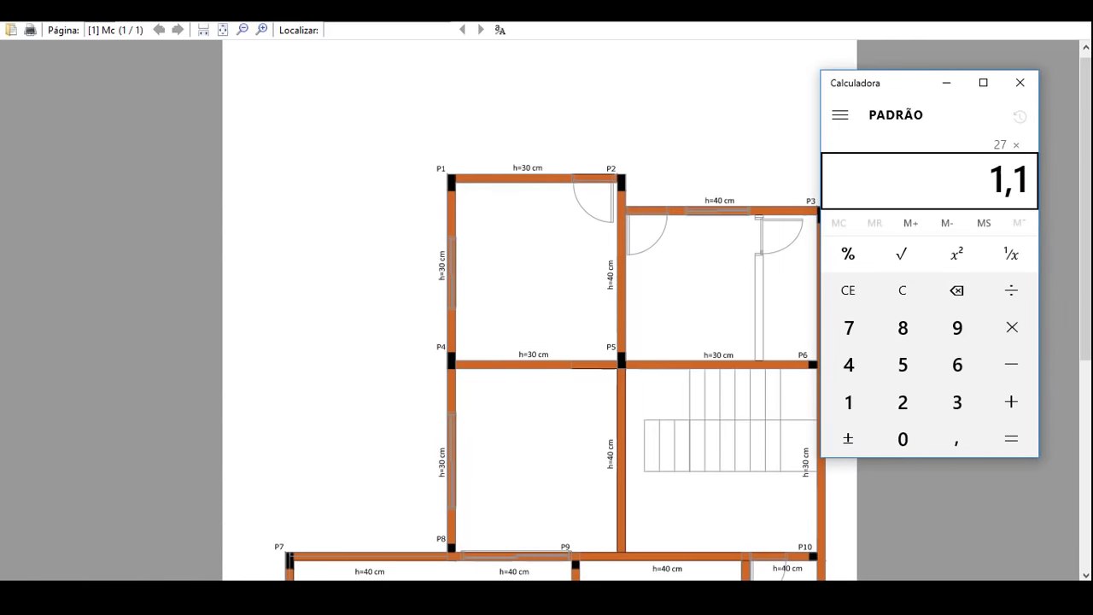
key("Return")
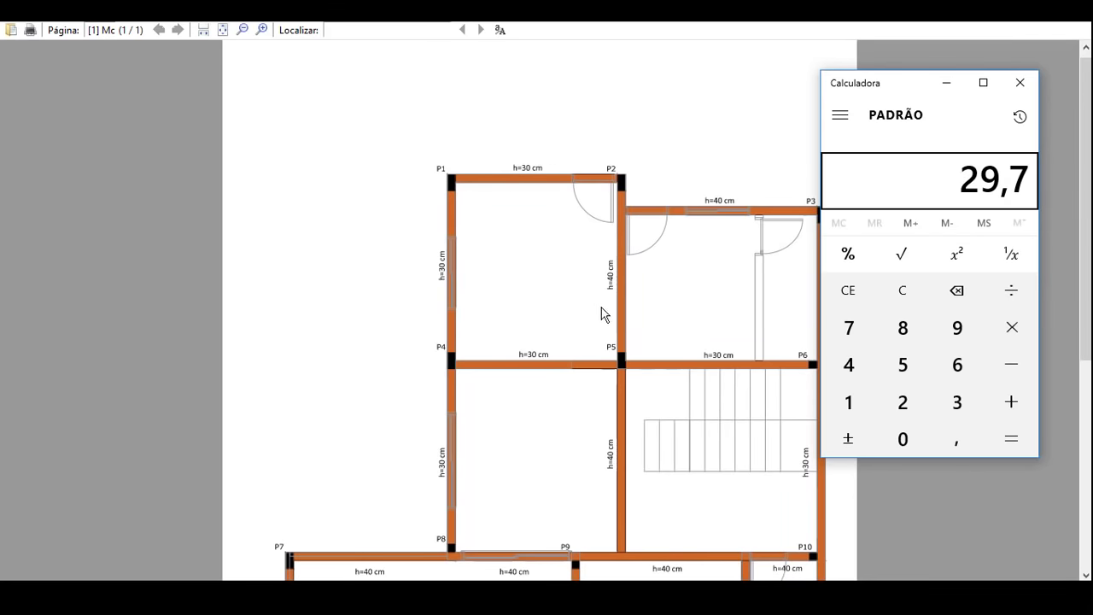
left_click(1023, 86)
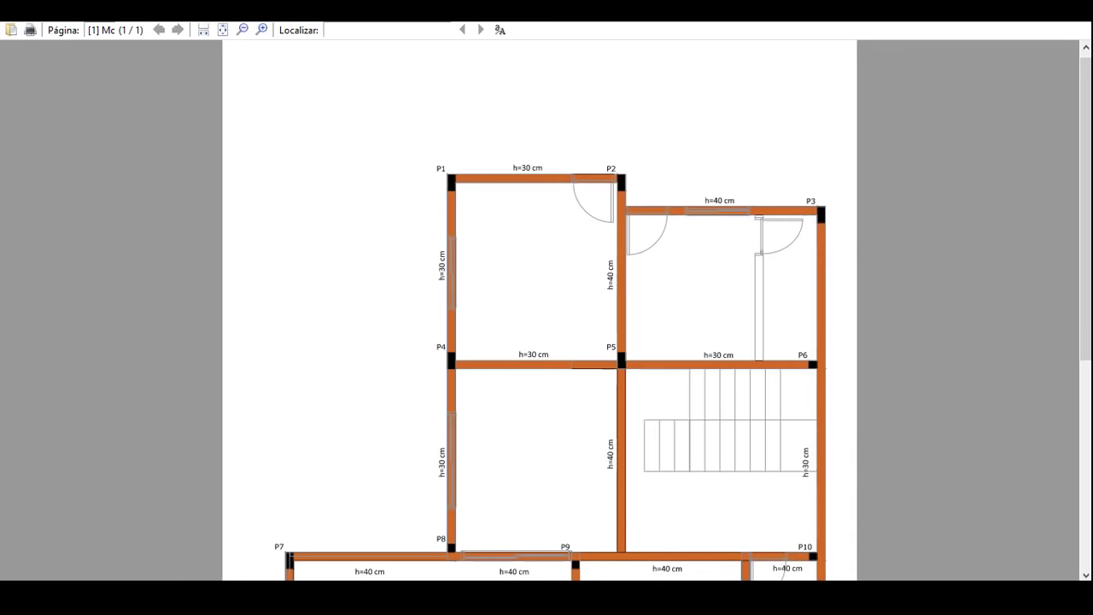
Step: Switch back to the footing pre-sizing workbook in Excel and set the standard load (CARGA PADRÃO) to 29,7
mouse_move(333, 598)
left_click(162, 570)
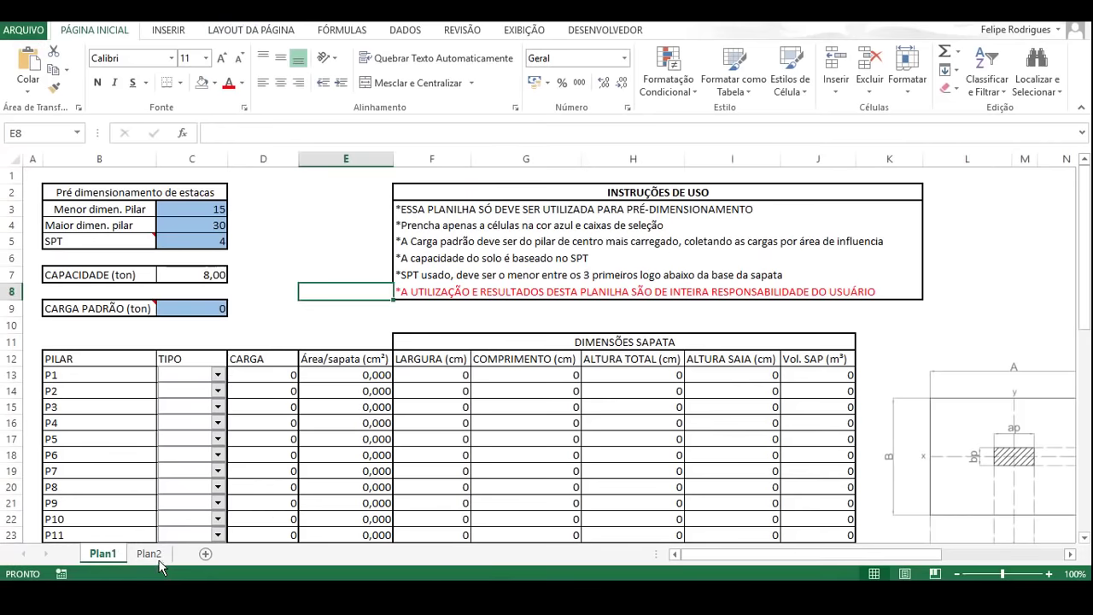
left_click(167, 307)
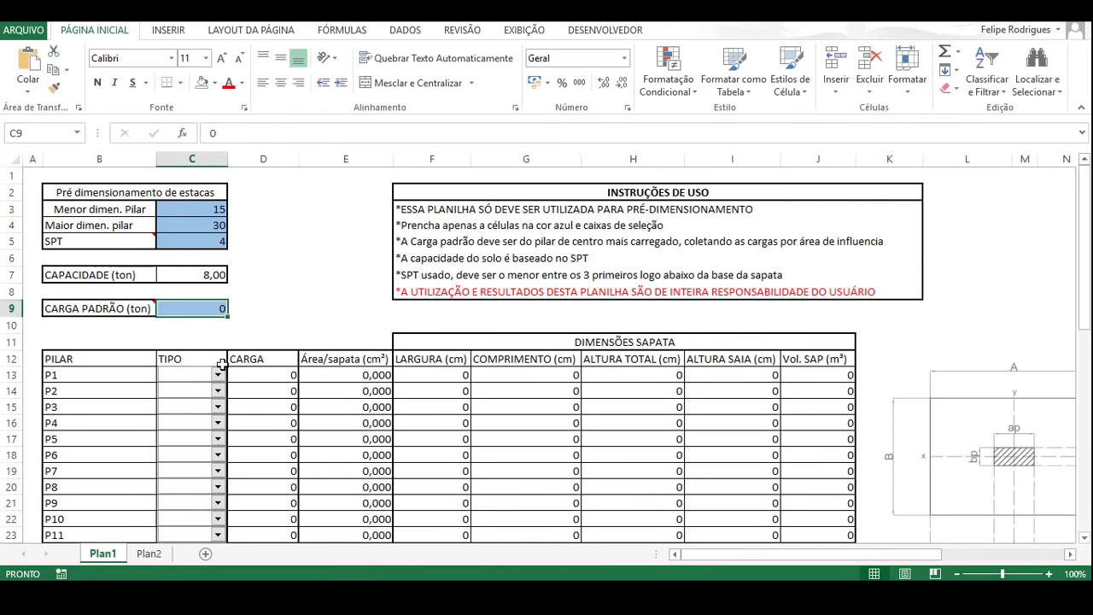
type("29,7")
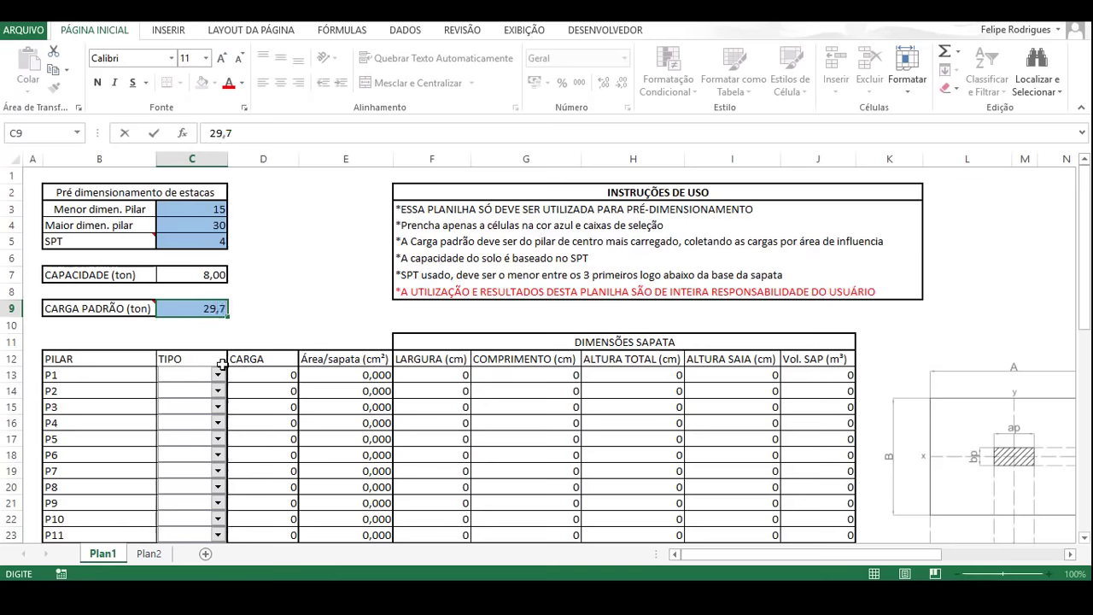
key("Return")
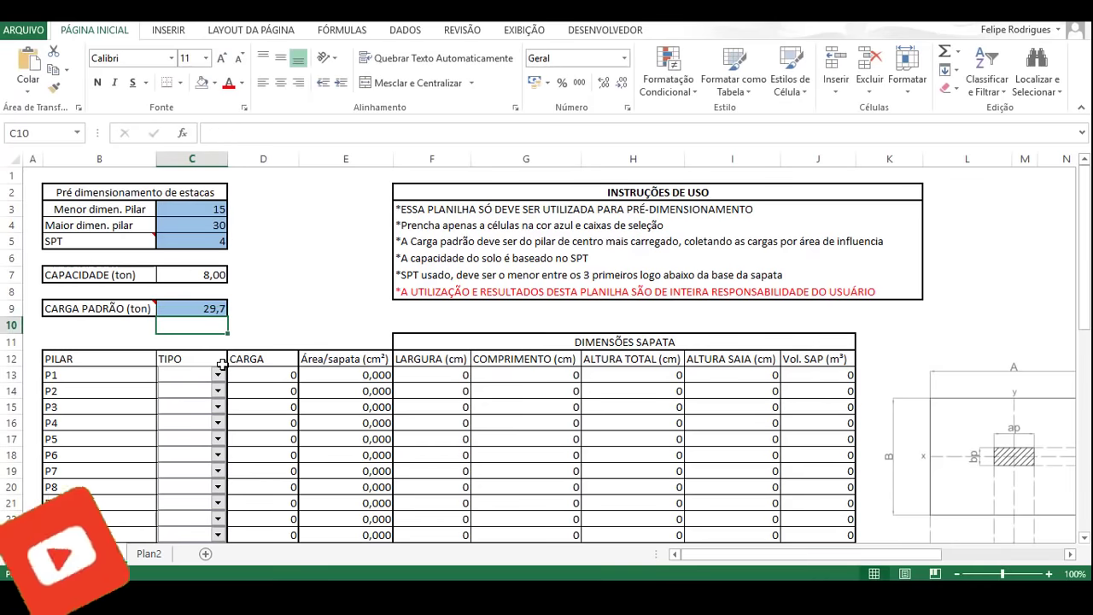
Step: Examine the column rows in the footing table, and compare them with the columns on the structural floor plan PDF
scroll(662, 349, "down", 1)
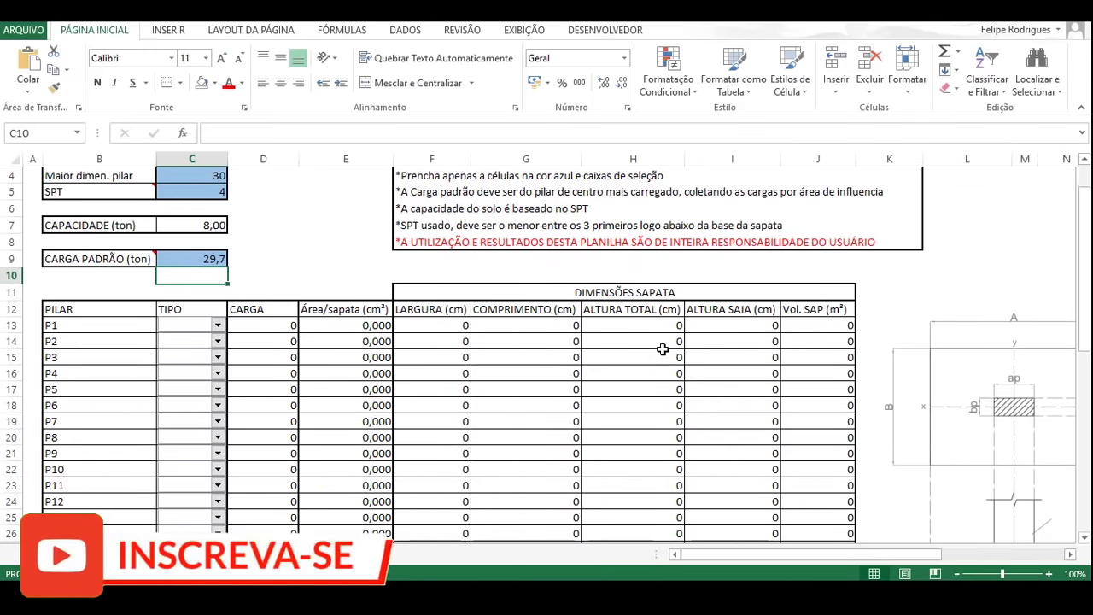
scroll(105, 281, "down", 2)
scroll(105, 282, "down", 1)
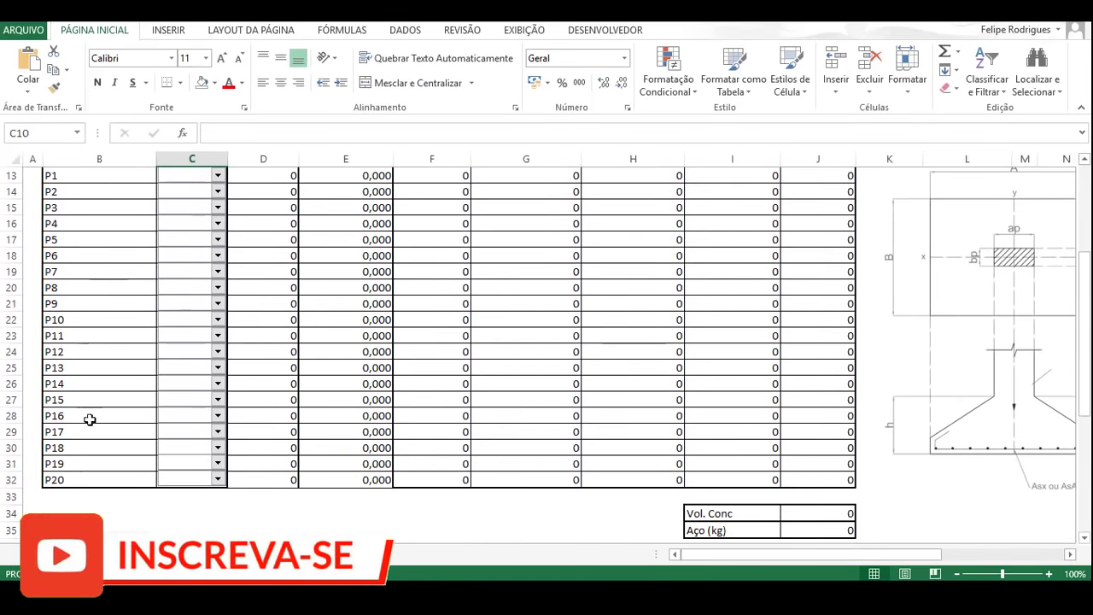
scroll(100, 317, "up", 4)
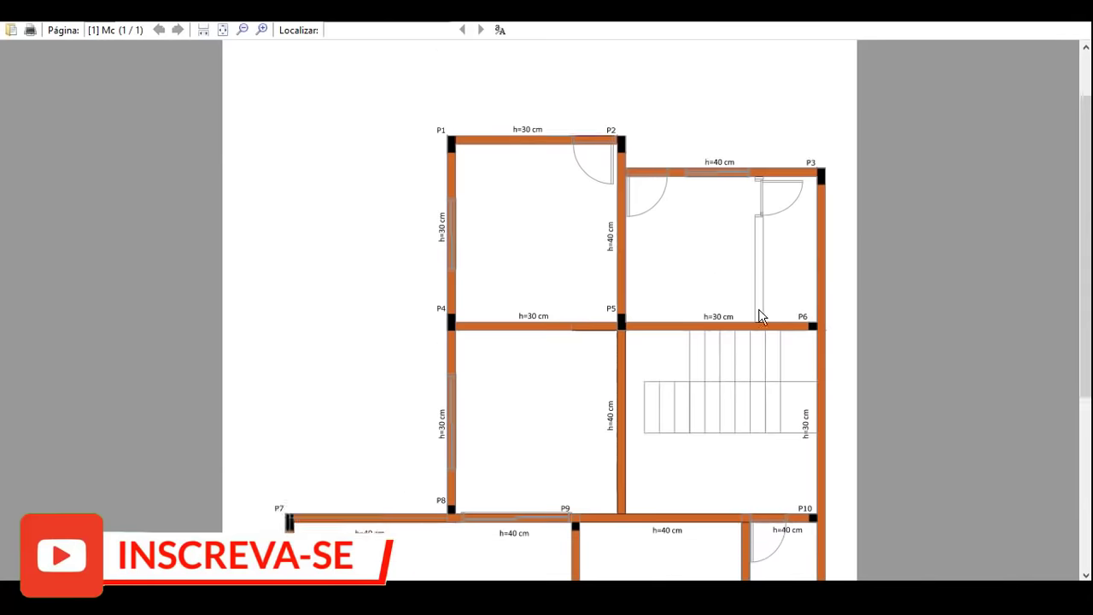
scroll(858, 468, "down", 5)
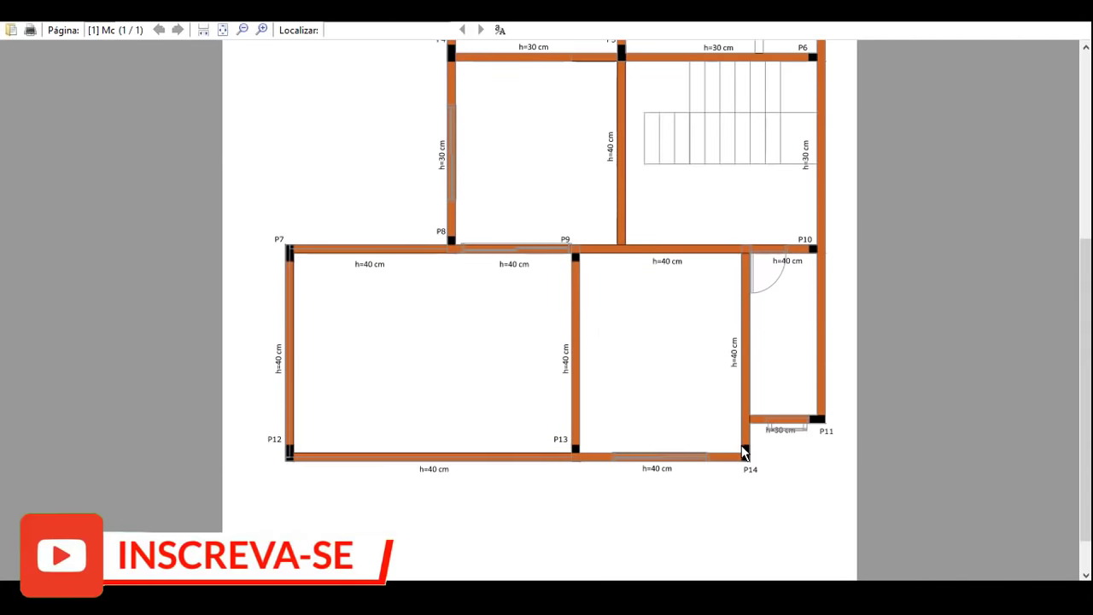
scroll(744, 450, "up", 3)
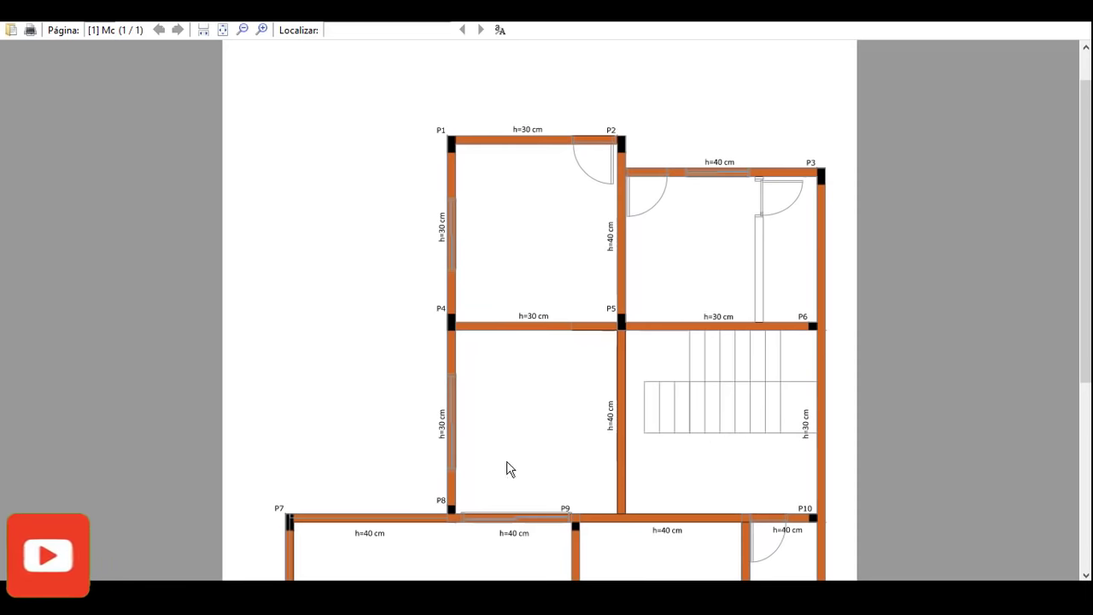
Step: Check column P1's position on the floor plan PDF, and set its type (TIPO) to CANTO in the Excel footing table
left_click(145, 547)
scroll(350, 421, "down", 2)
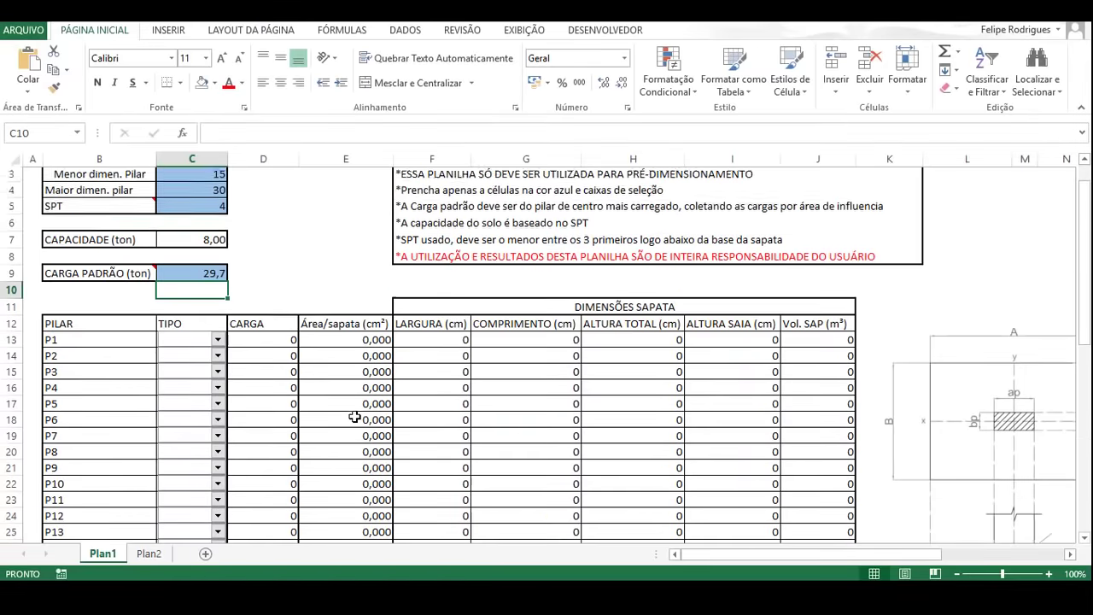
left_click(217, 278)
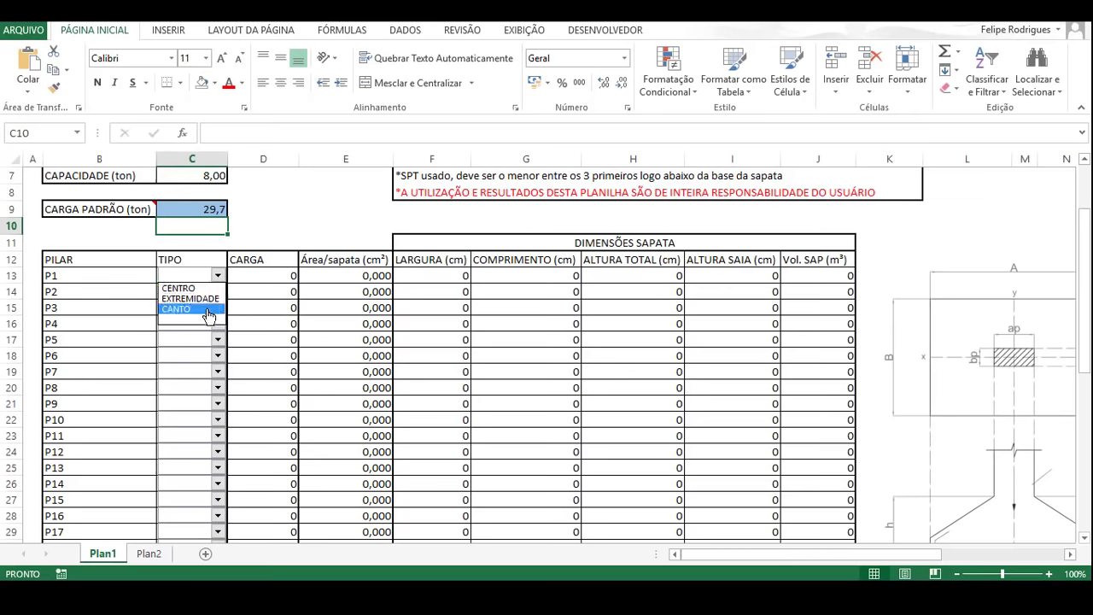
key("Escape")
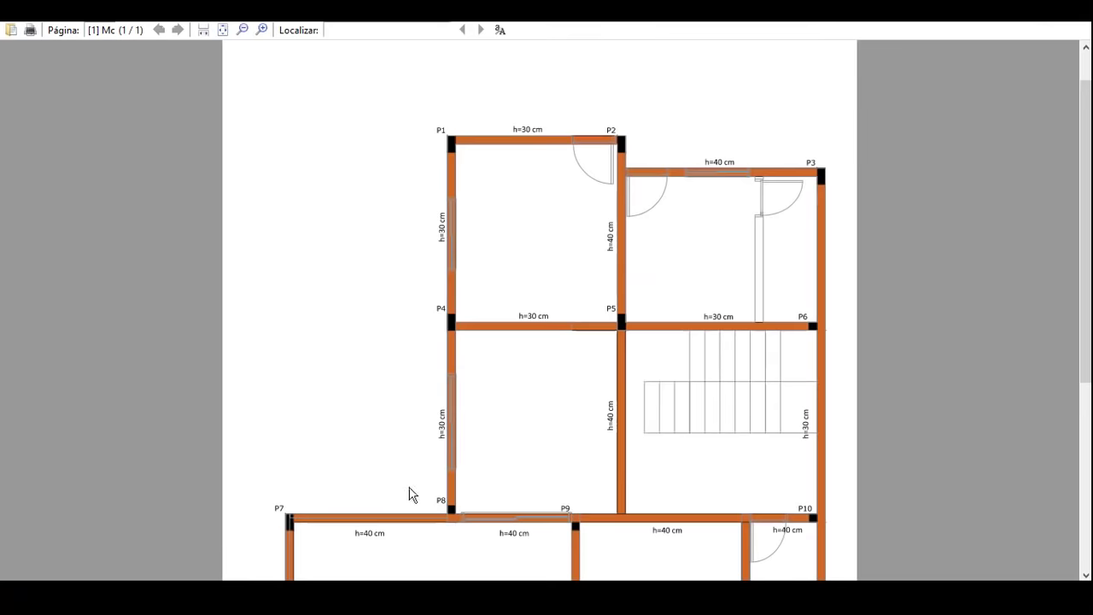
scroll(690, 325, "up", 1)
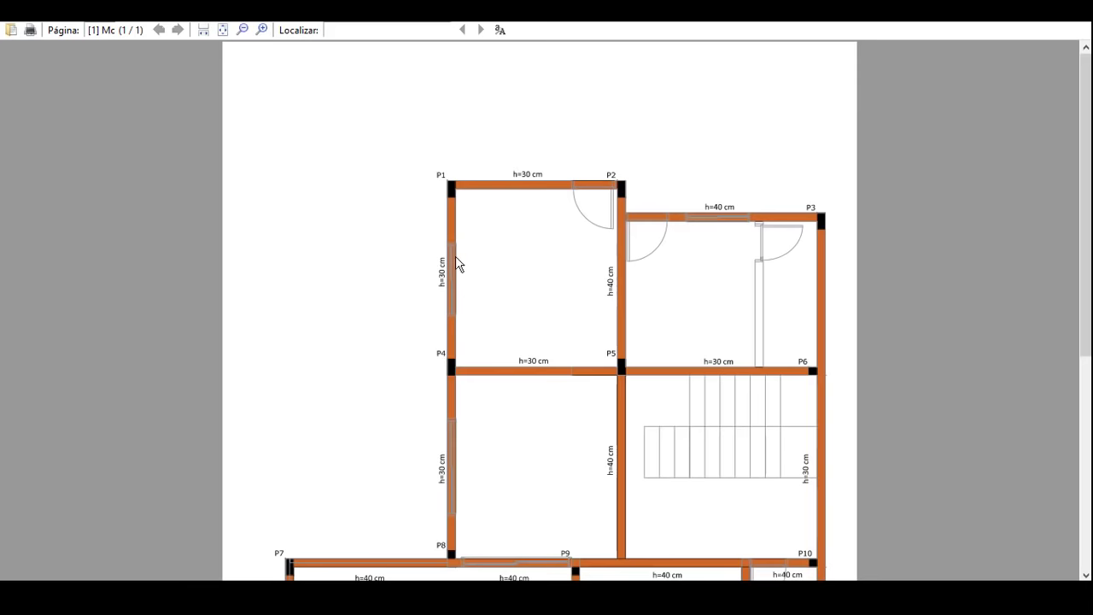
left_click(108, 541)
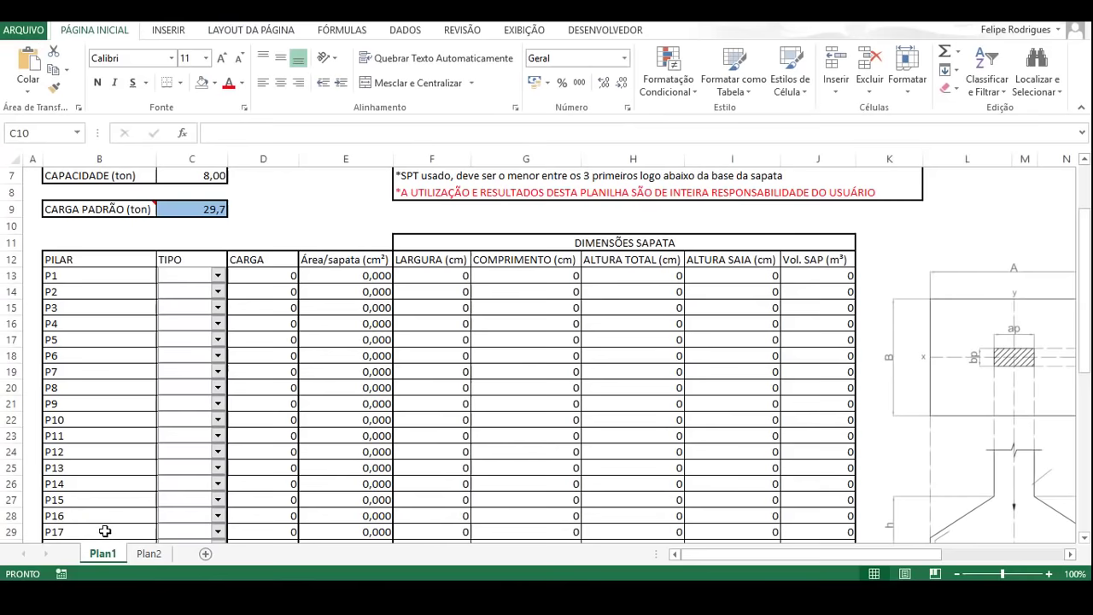
left_click(217, 275)
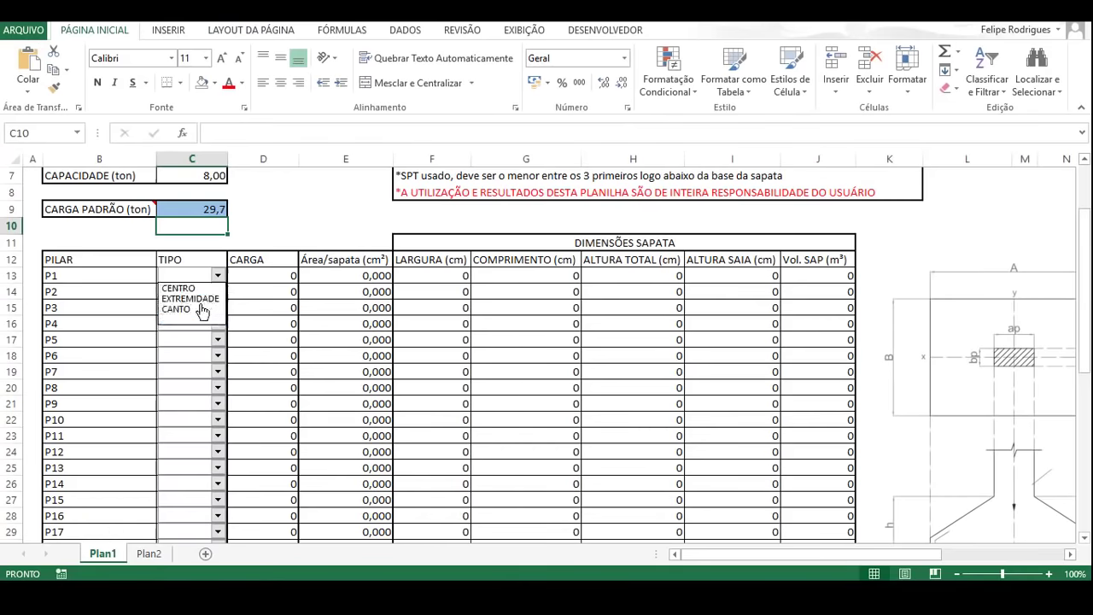
left_click(197, 310)
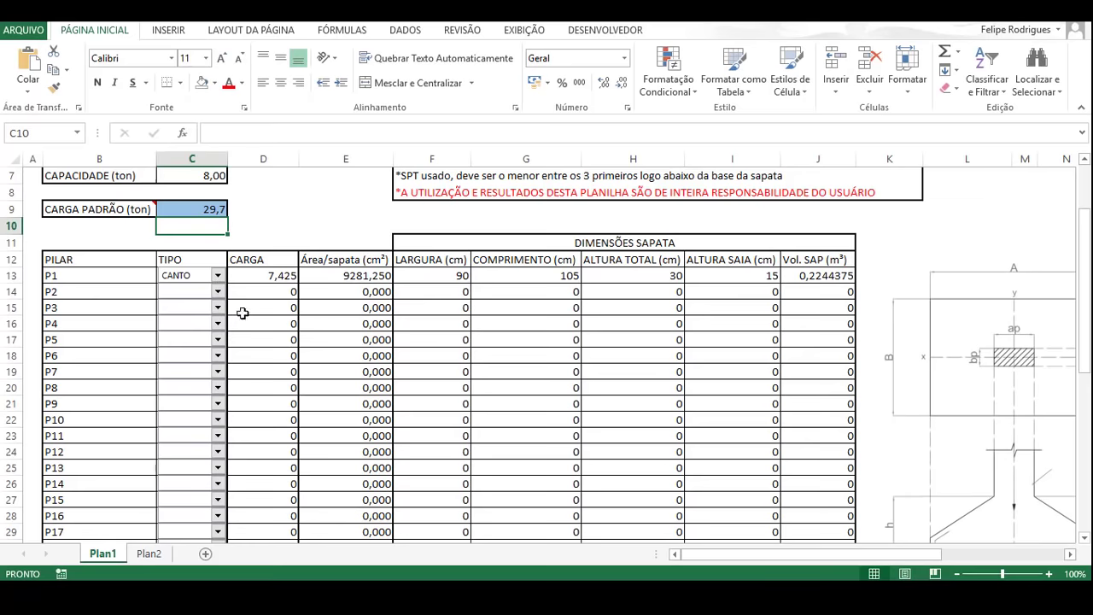
Step: Check P1's load formula against a quarter of the standard load by calculating =C9/4 in D9, and clear that cell
scroll(228, 247, "up", 2)
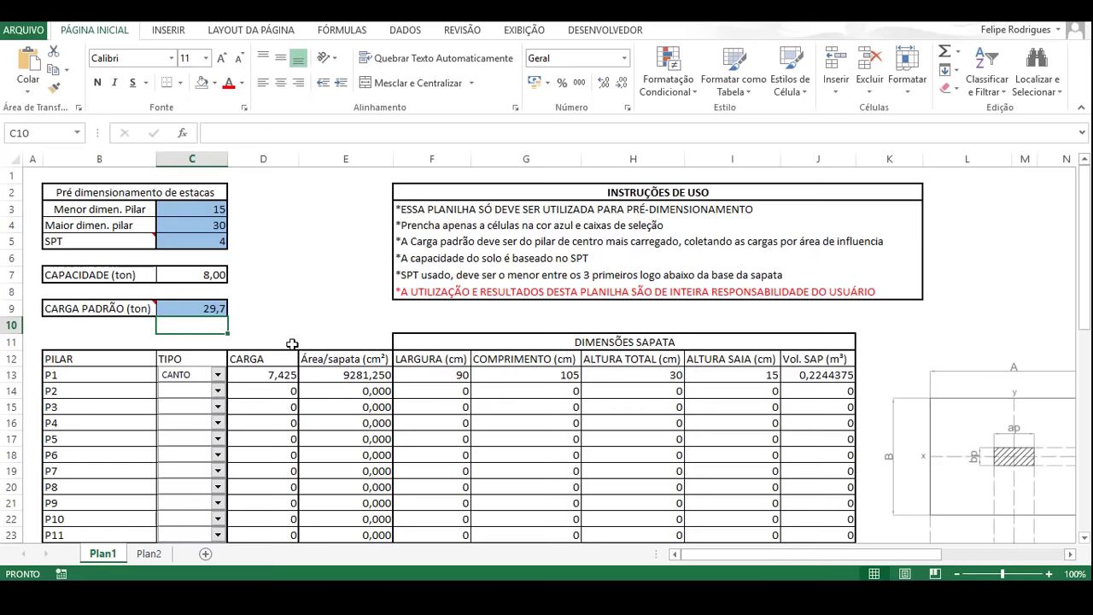
left_click(264, 373)
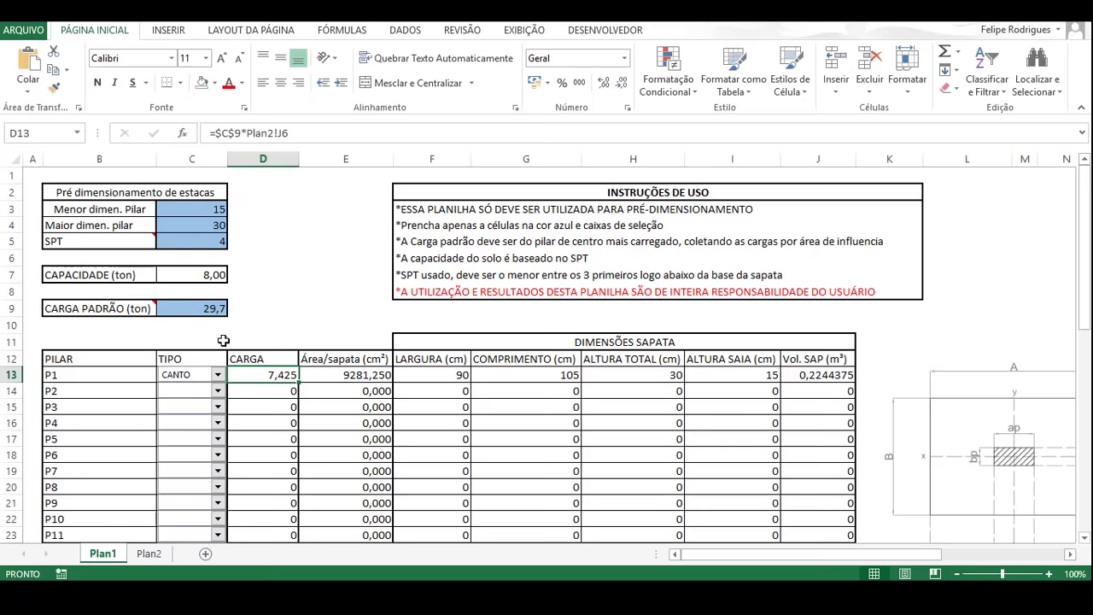
left_click(291, 312)
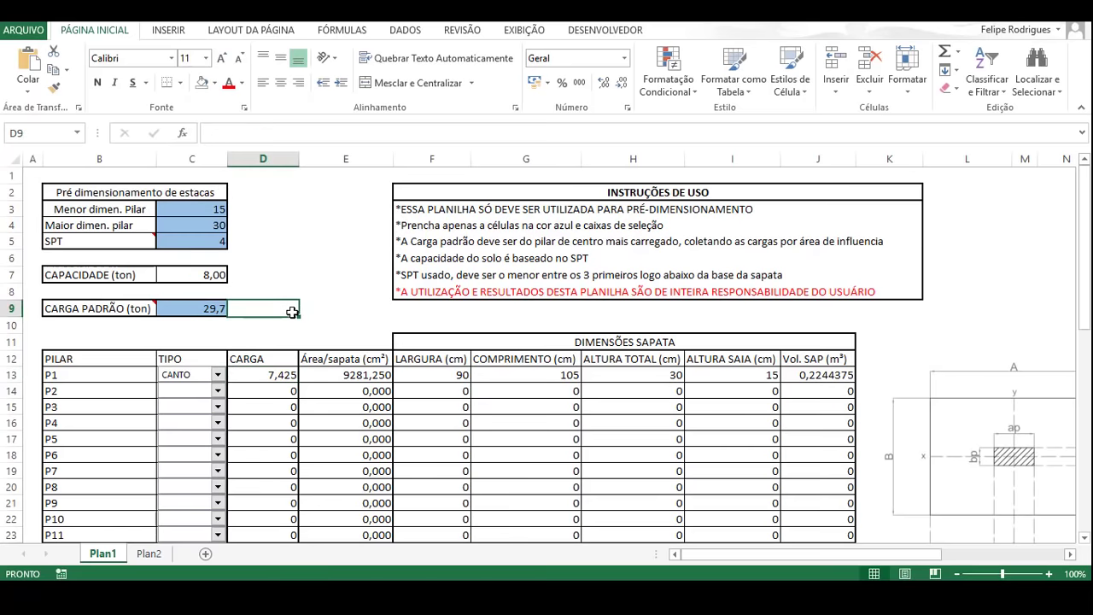
type("=")
key("Left")
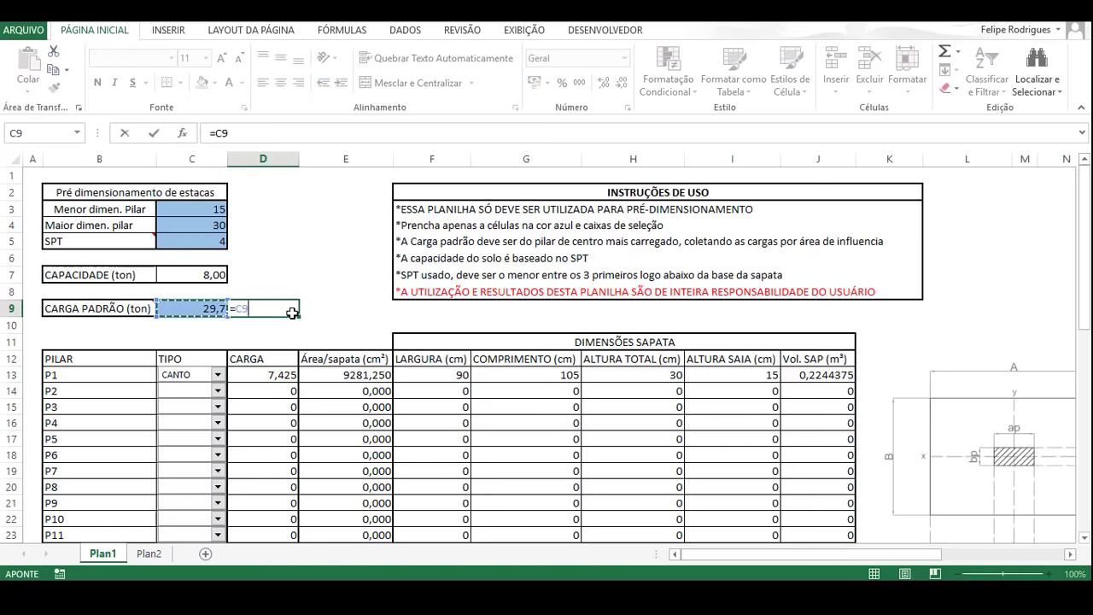
type("/4")
key("Return")
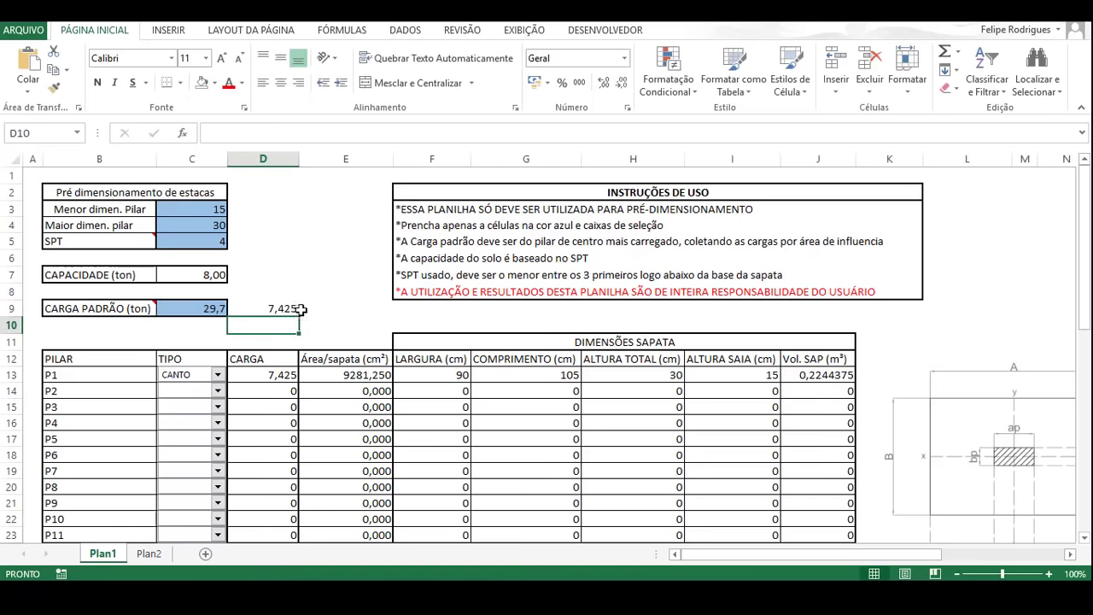
left_click_drag(295, 315, 314, 348)
key("Escape")
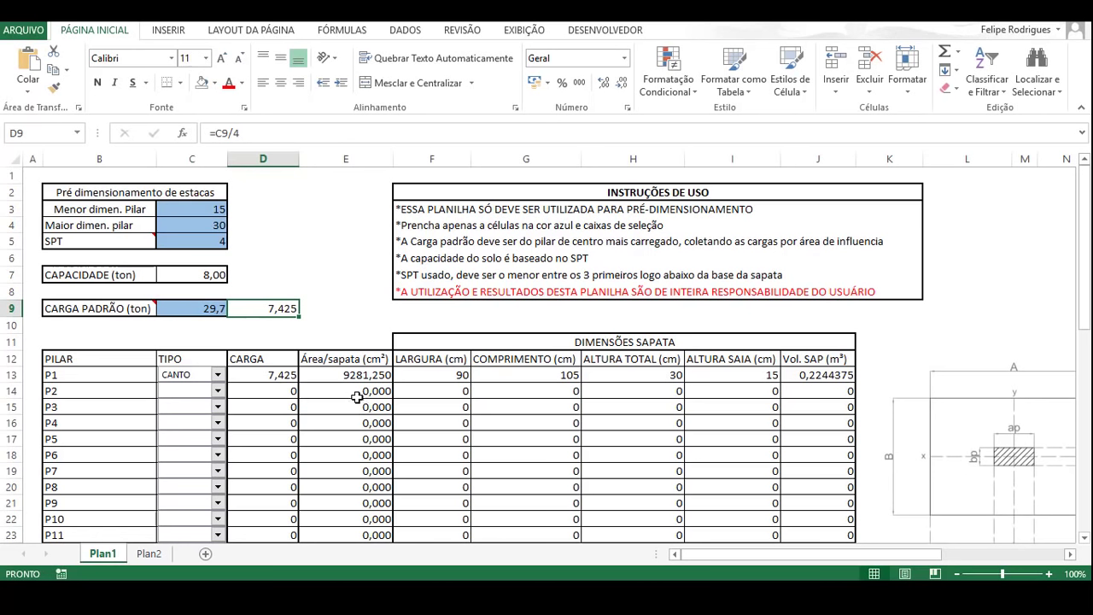
key("Delete")
left_click(337, 343)
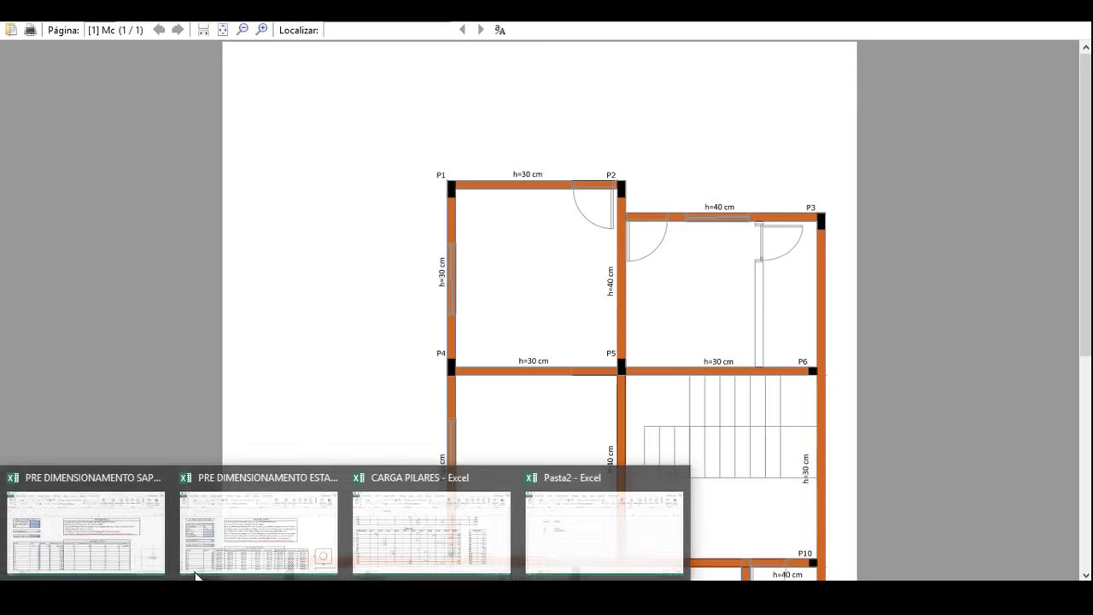
Step: Switch from the floor plan back to the footing workbook in Excel and set P2's type to EXTREMIDADE
left_click(136, 551)
left_click(216, 392)
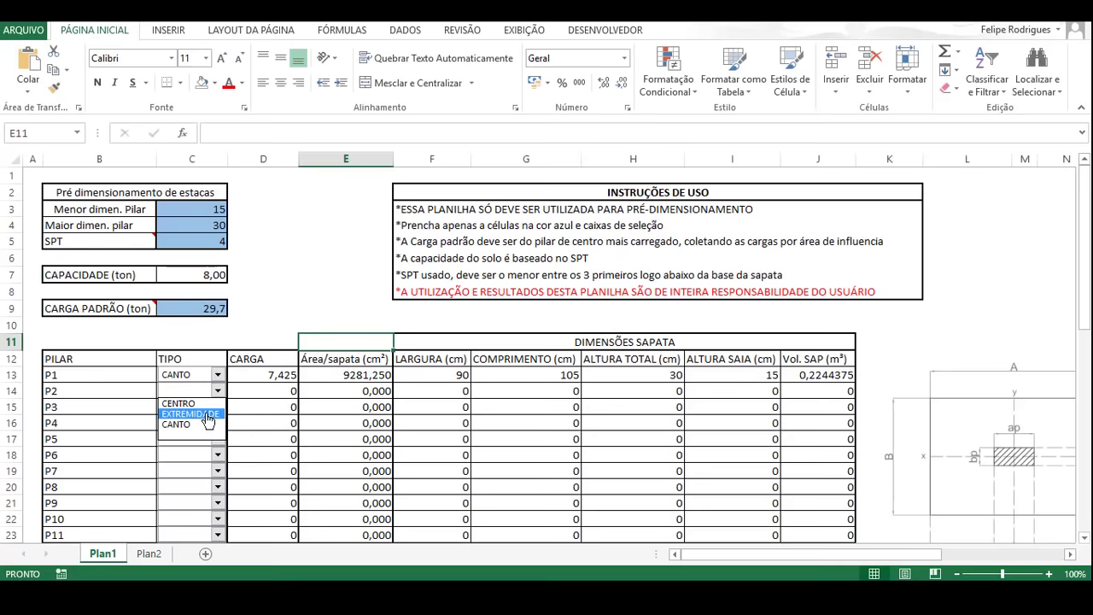
left_click(208, 416)
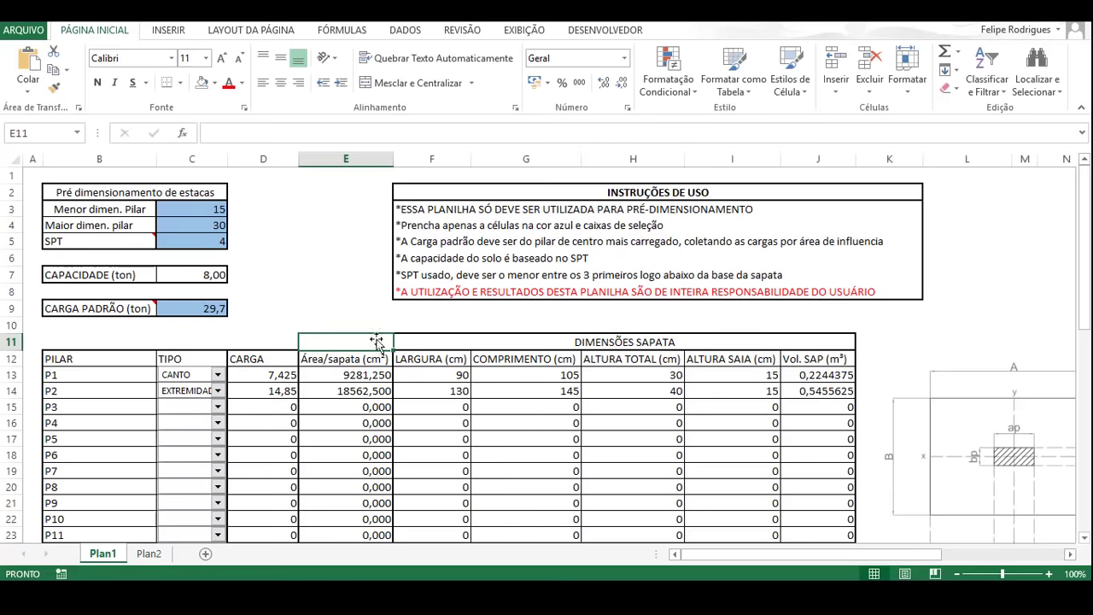
Step: Examine the formulas for P1's footing area, width, length, total height and skirt height, and the footing diagram beside the table
left_click(351, 376)
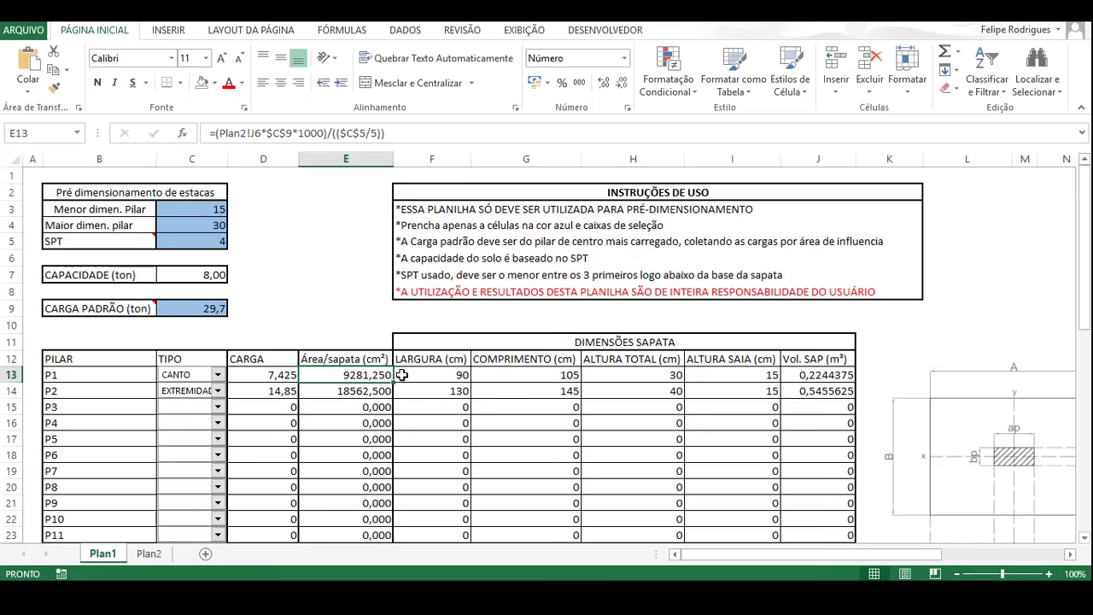
left_click(454, 380)
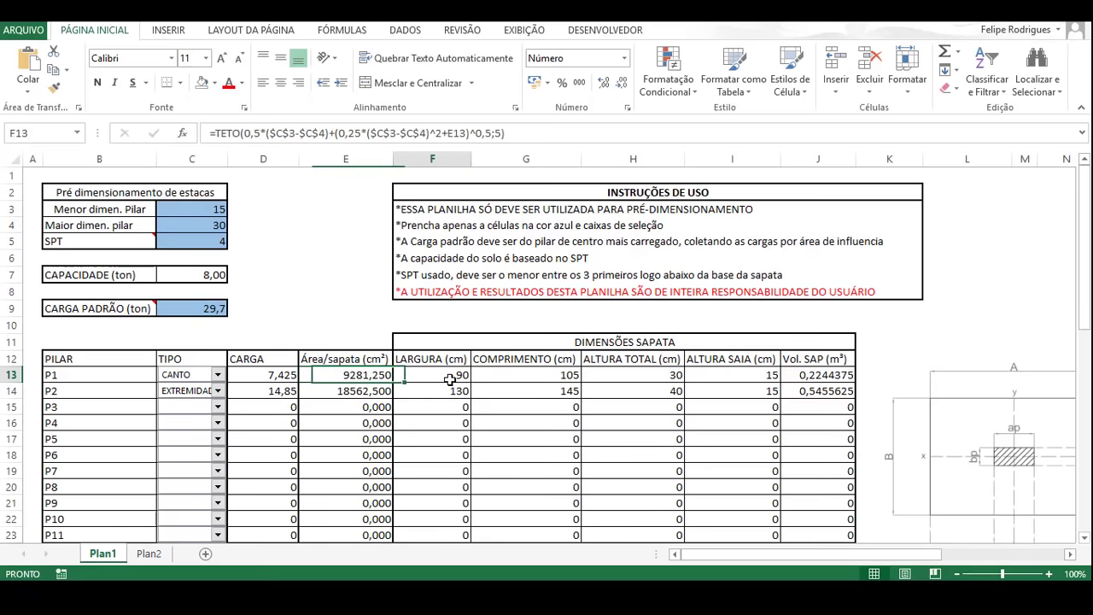
left_click(564, 376)
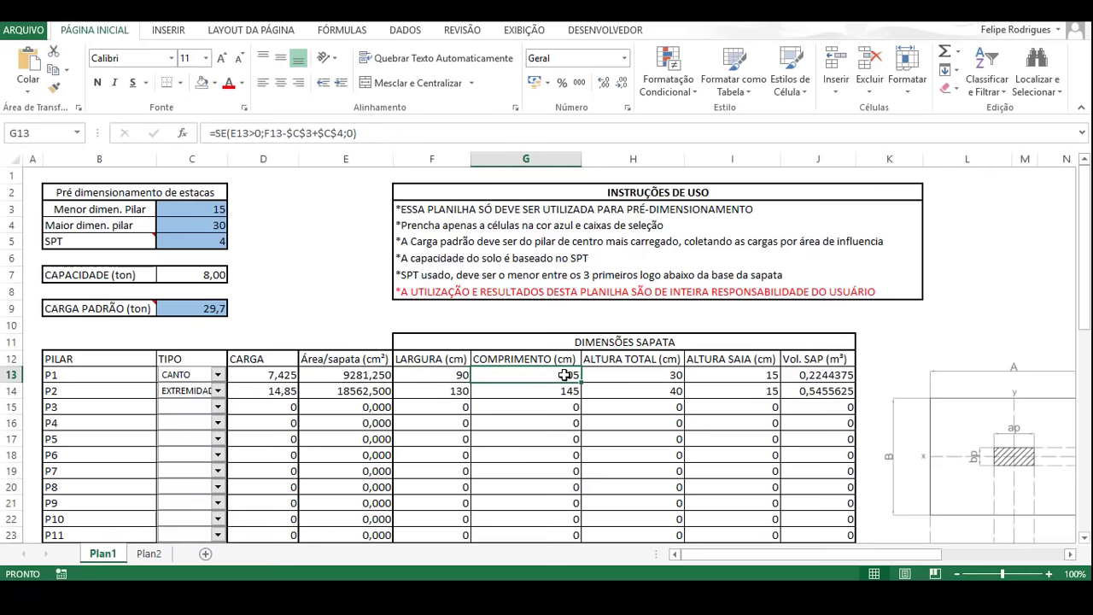
left_click(635, 377)
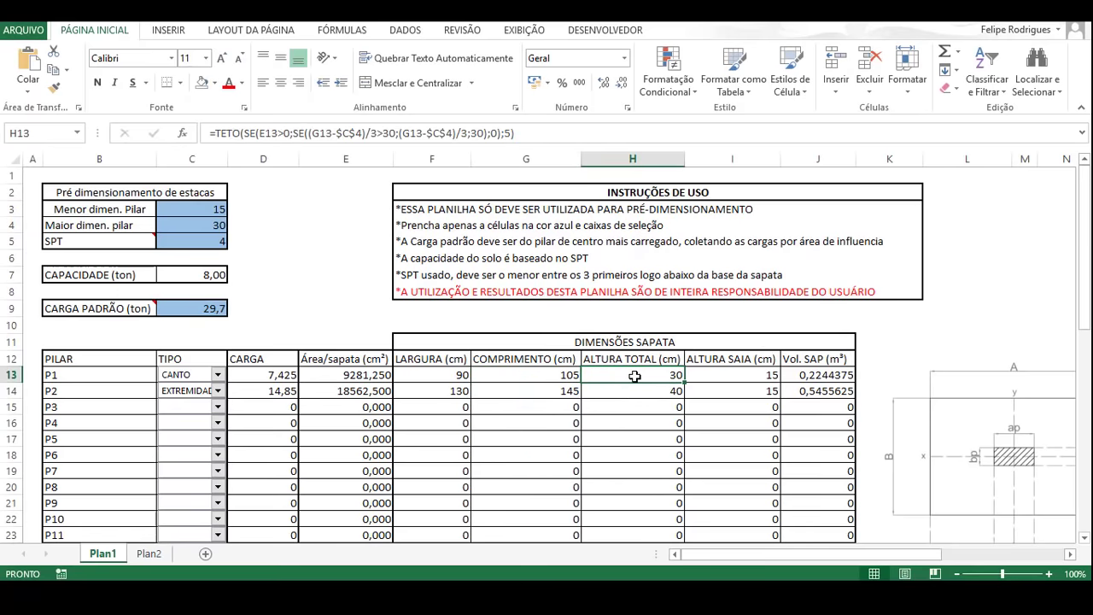
left_click(771, 374)
left_click_drag(773, 554, 859, 555)
scroll(873, 468, "down", 2)
scroll(874, 468, "down", 3)
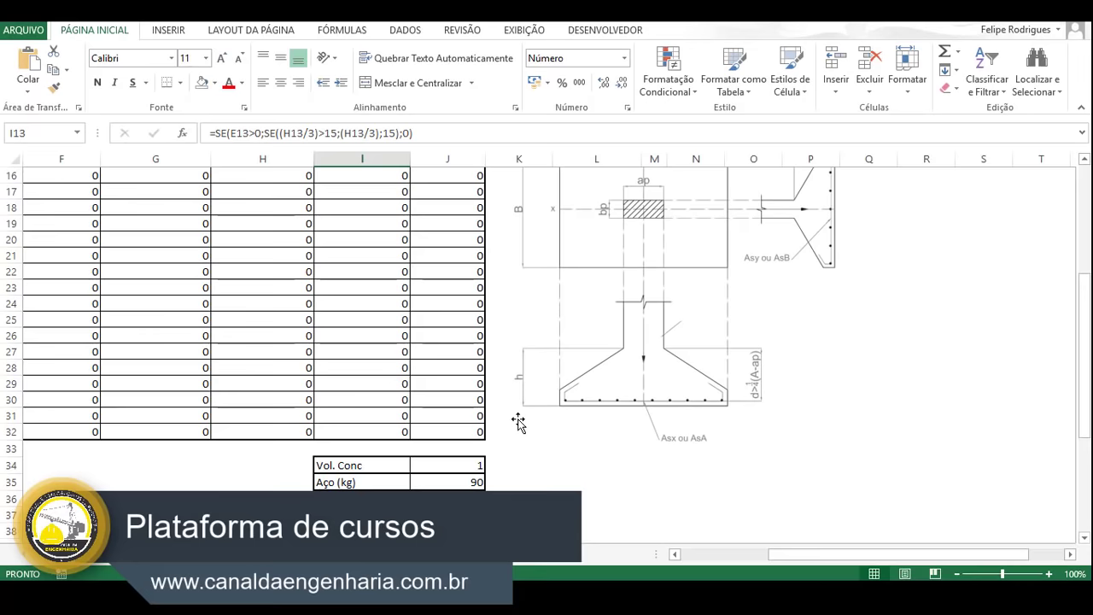
scroll(519, 419, "up", 5)
left_click_drag(846, 554, 760, 564)
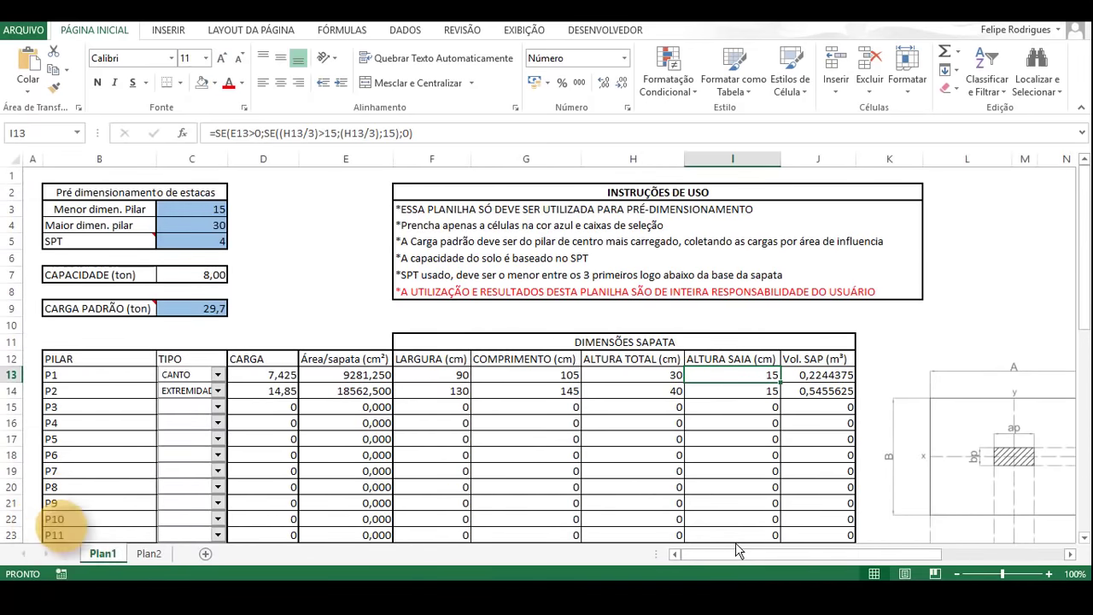
Step: Check column P3 on the floor plan PDF, and set its type to CANTO in the Excel footing table
scroll(593, 363, "down", 2)
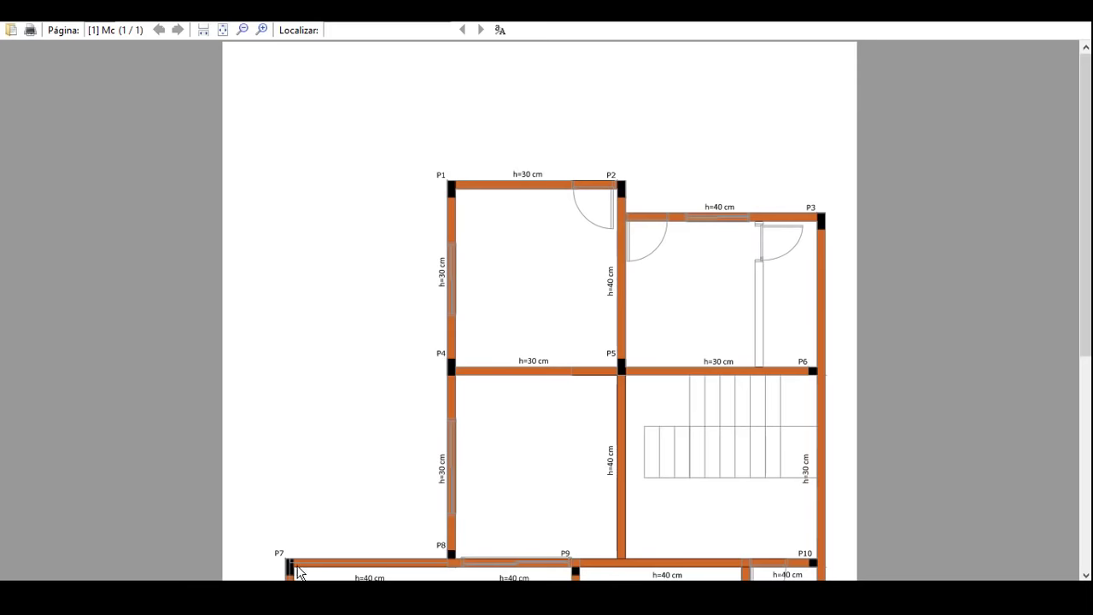
left_click(90, 534)
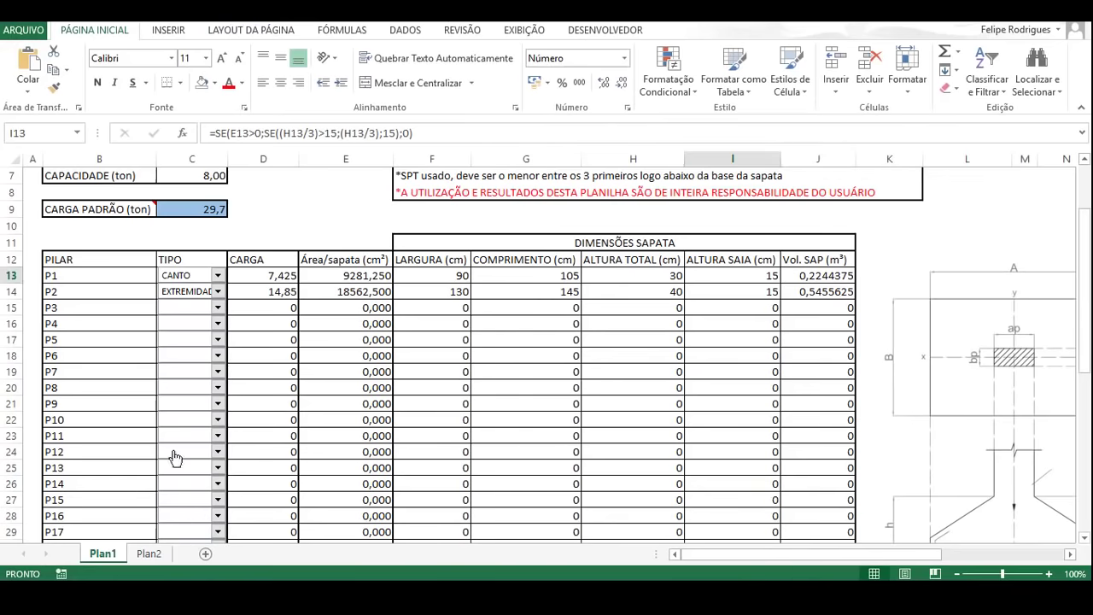
left_click(217, 309)
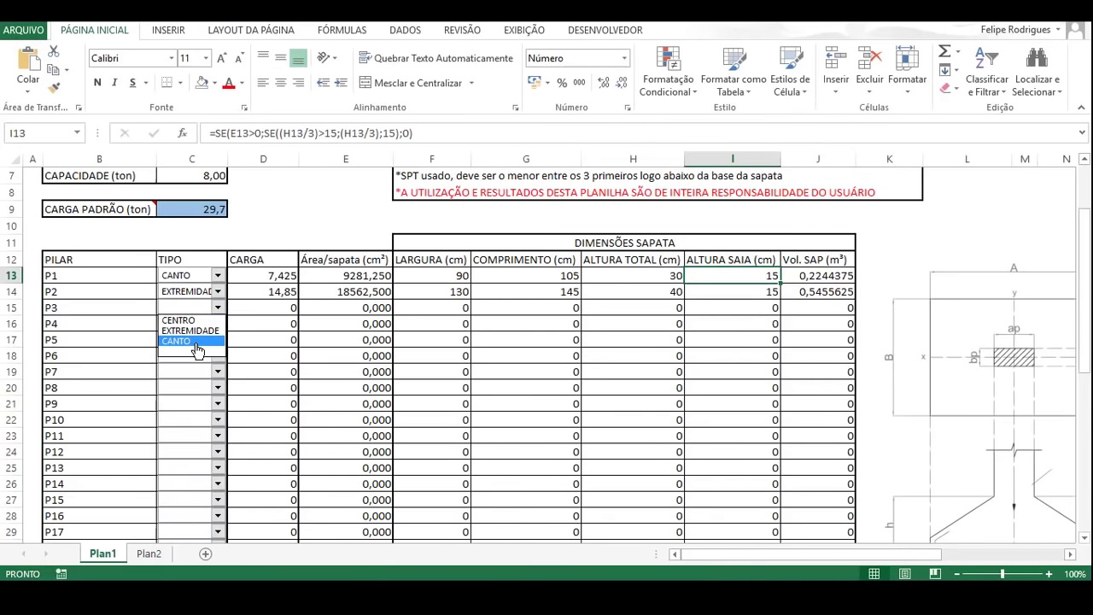
left_click(196, 342)
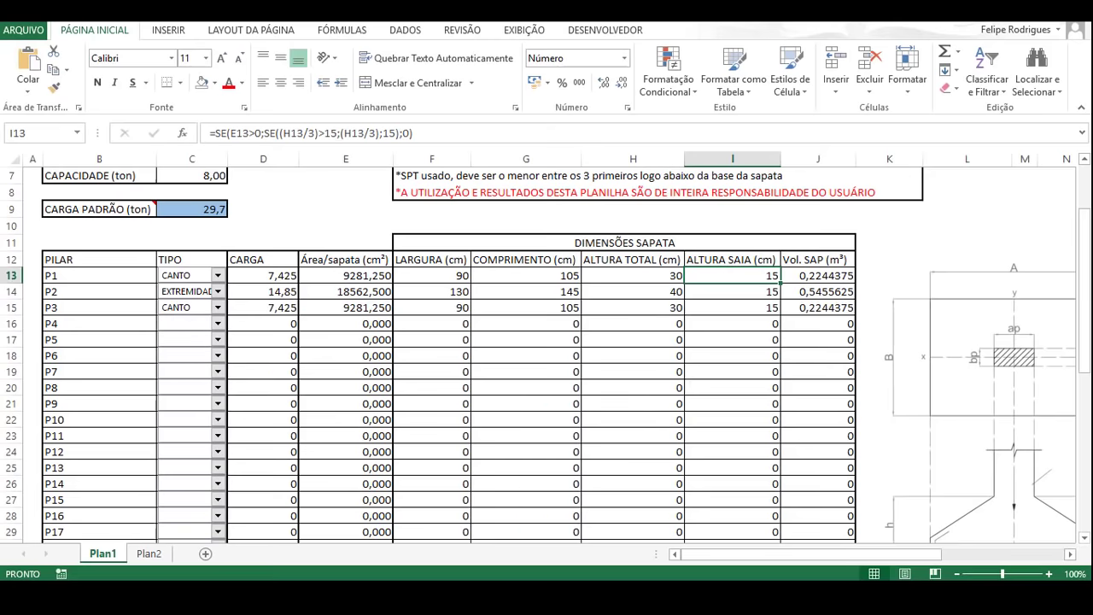
Step: Check columns P4 and P5 on the floor plan PDF, and set P4's type to EXTREMIDADE and P5's to CENTRO in Excel
key("alt+Tab")
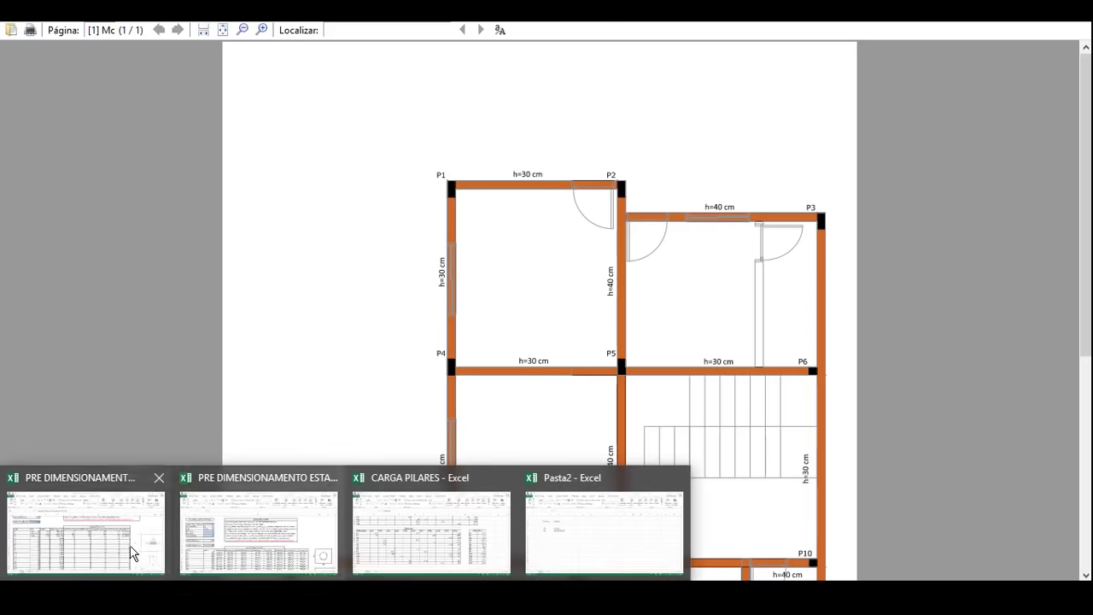
left_click(133, 551)
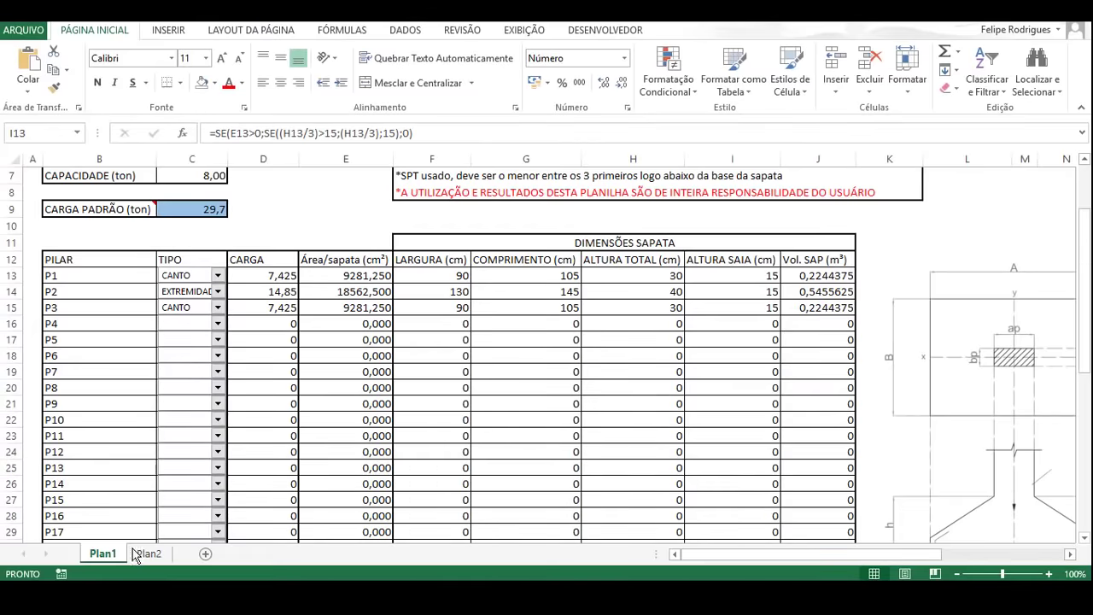
left_click(218, 323)
left_click(205, 347)
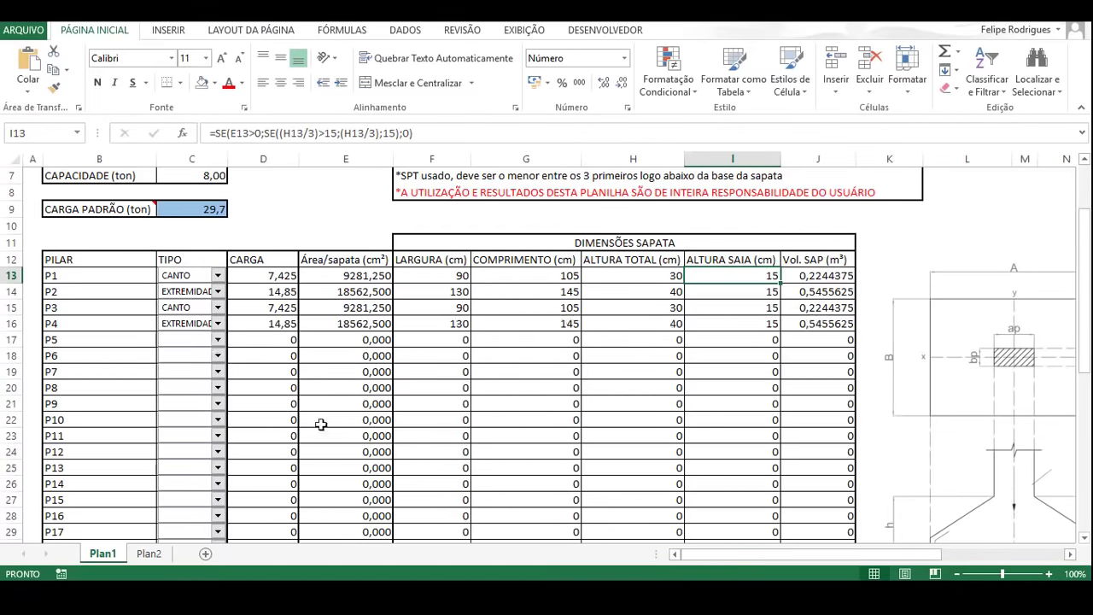
key("alt+Tab")
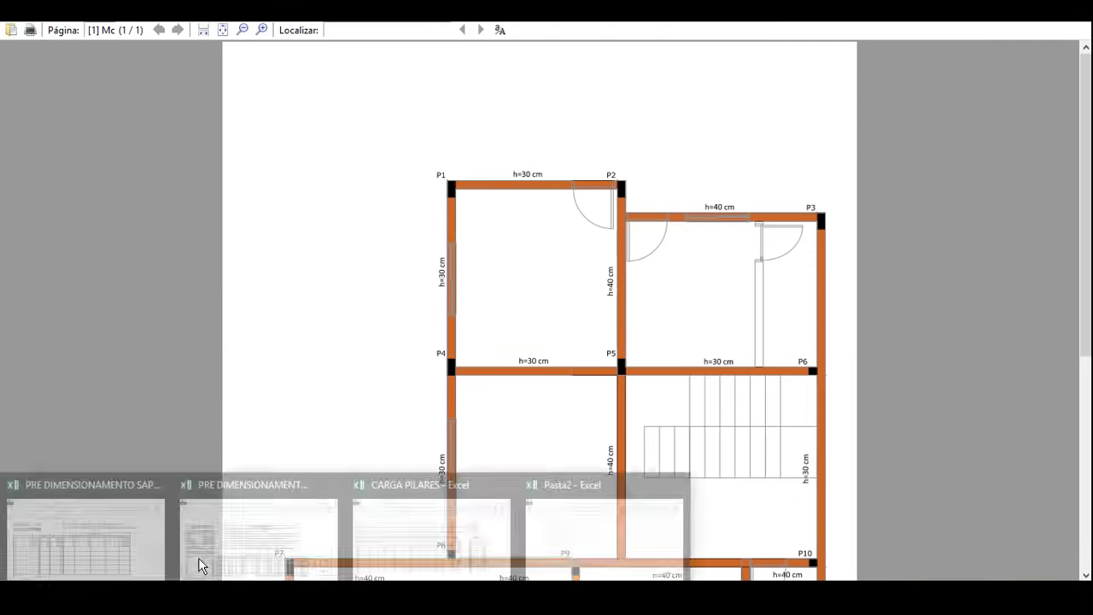
left_click(226, 530)
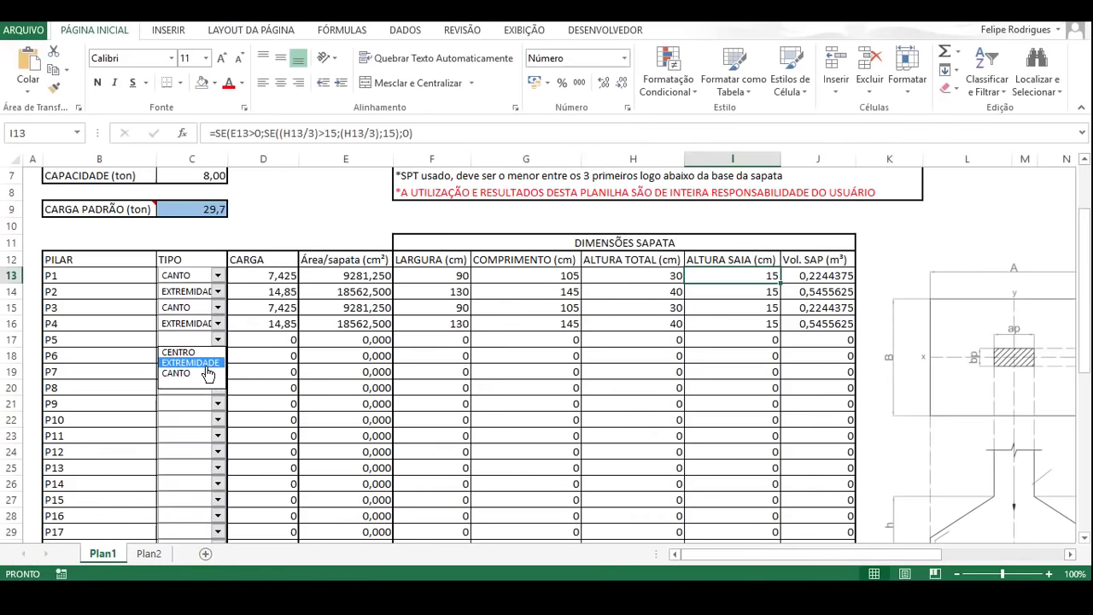
left_click(207, 366)
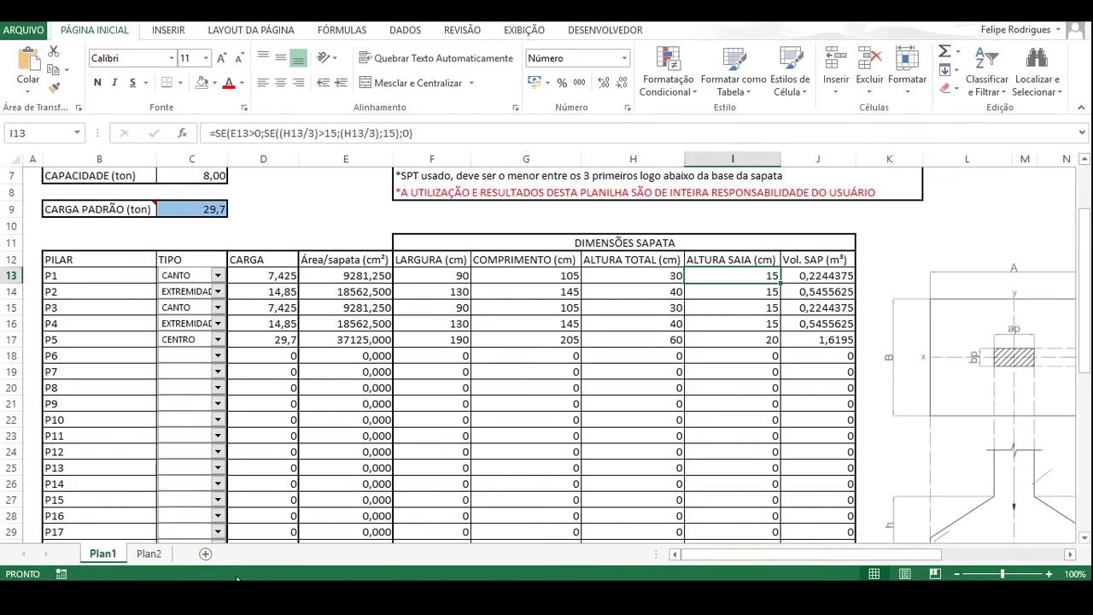
Step: Check columns P6 and P7 on the floor plan PDF, and set P6's type to EXTREMIDADE and P7's to CANTO in Excel
left_click(449, 546)
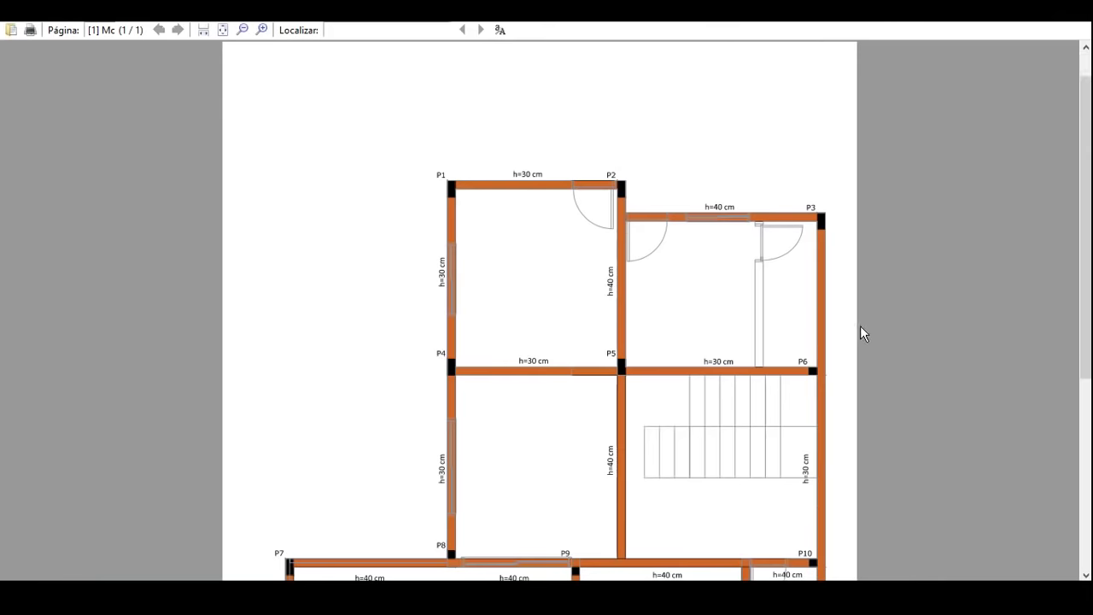
scroll(860, 327, "down", 3)
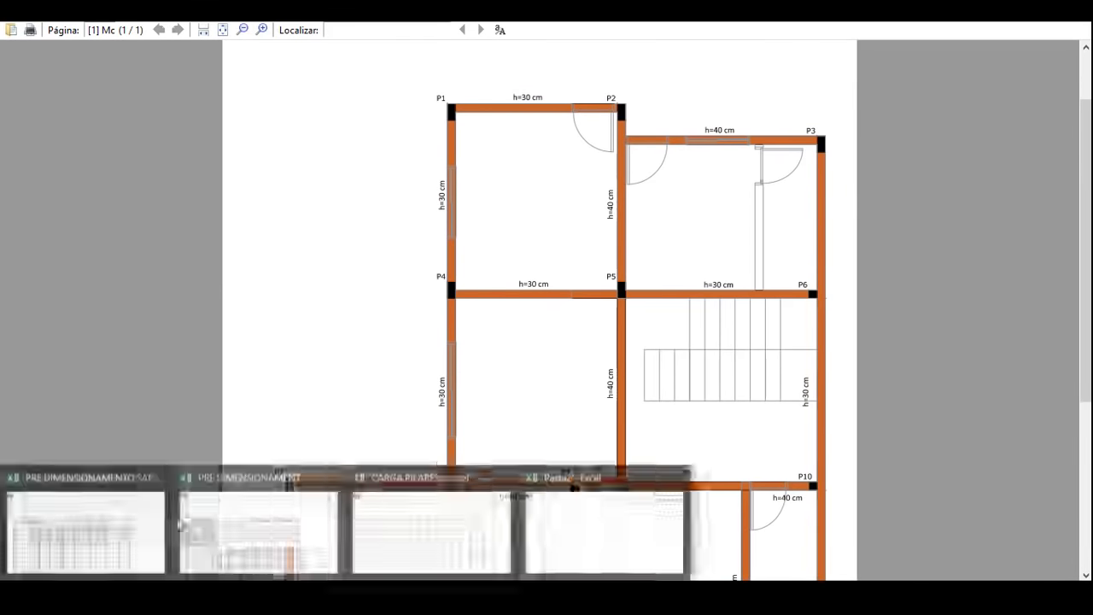
left_click(183, 525)
left_click(217, 355)
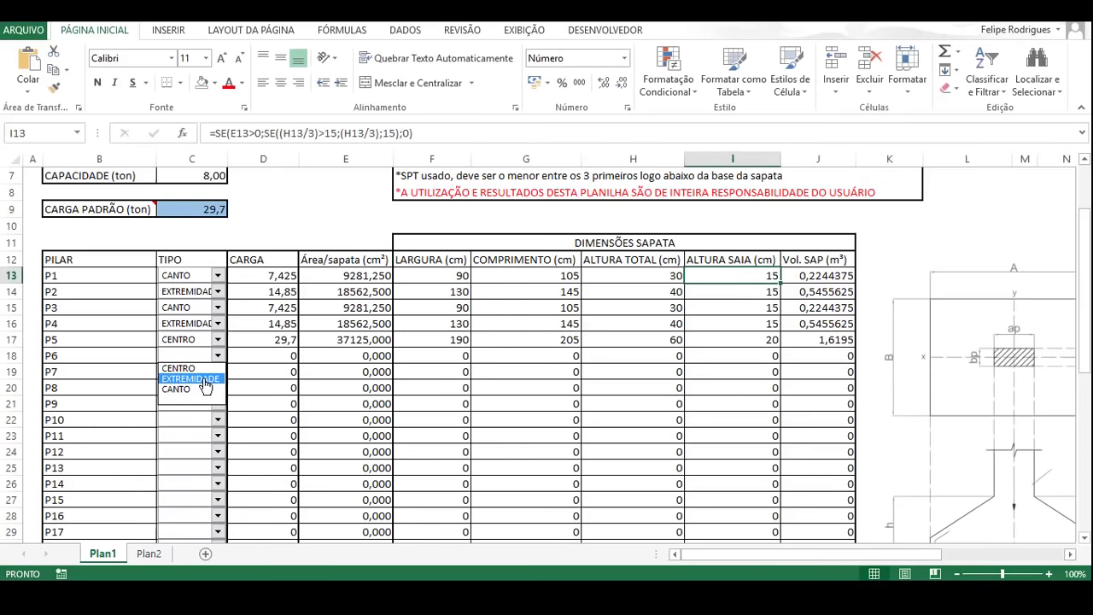
left_click(205, 379)
left_click(217, 372)
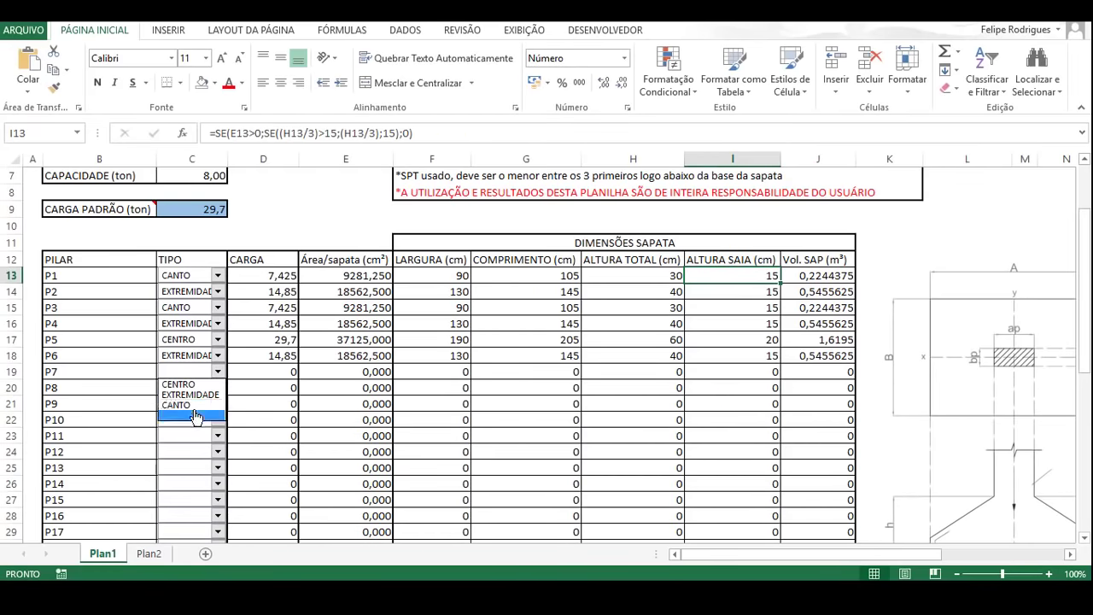
left_click(197, 416)
left_click(218, 372)
left_click(181, 405)
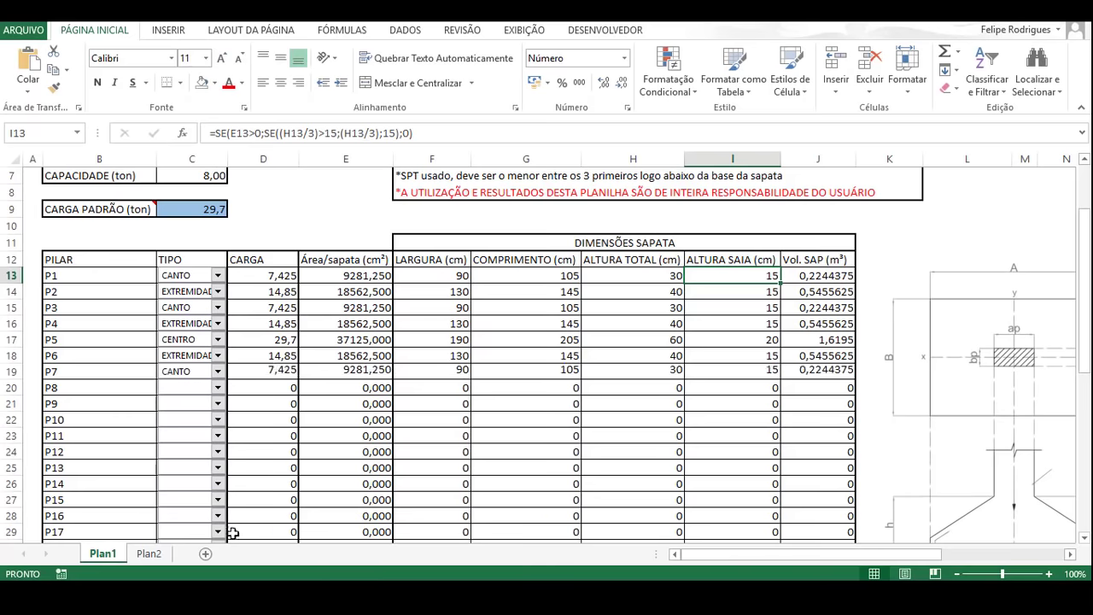
Step: Check column P8 on the floor plan PDF, and set its type to EXTREMIDADE in the Excel footing table
key("alt+Tab")
scroll(585, 332, "down", 3)
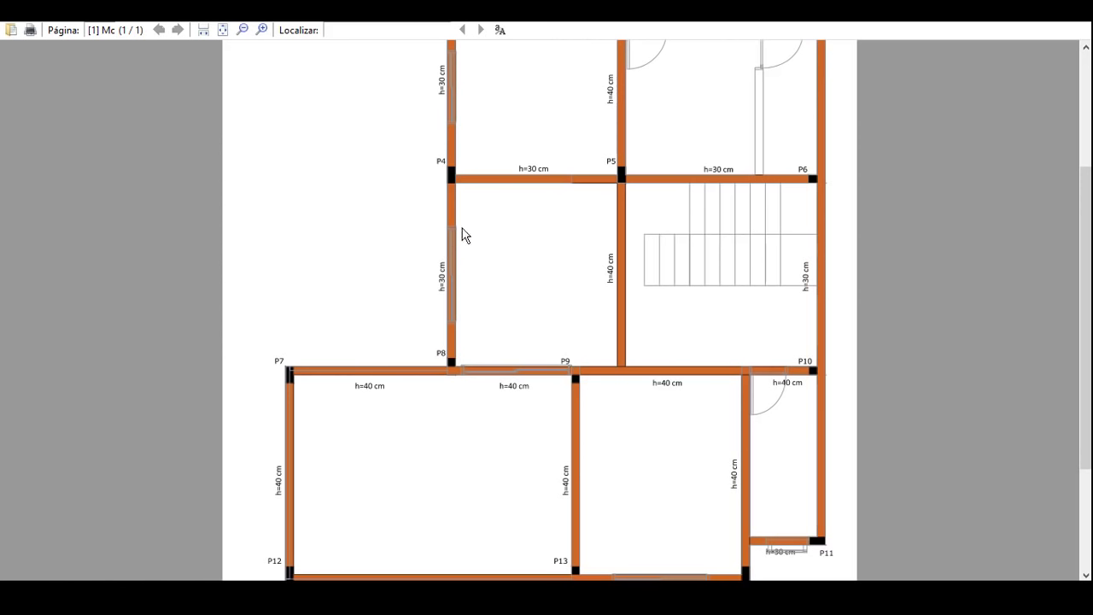
key("alt+Tab")
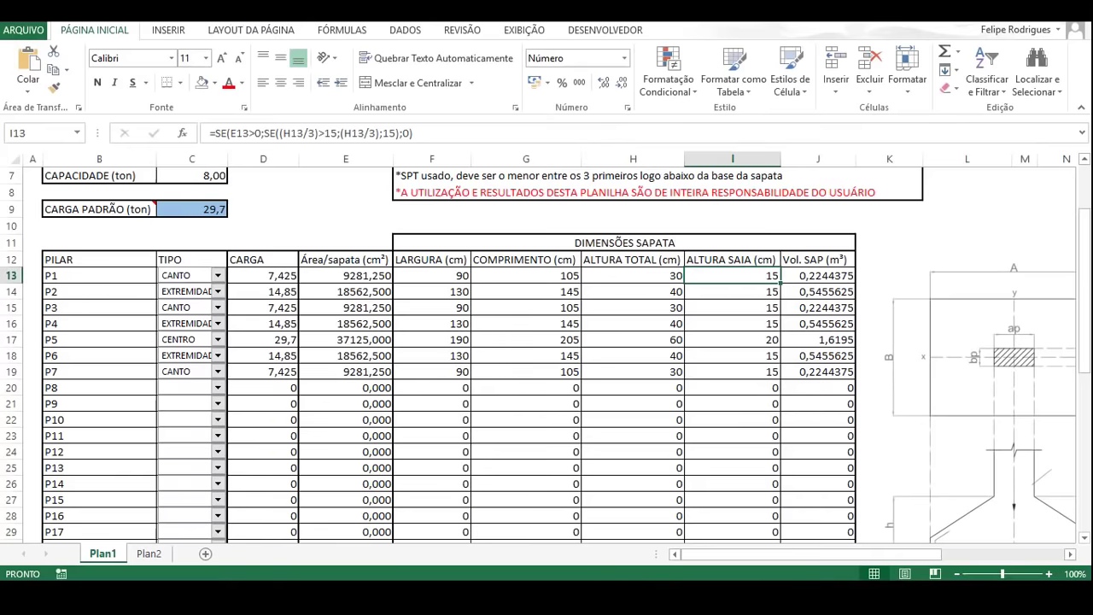
left_click(218, 389)
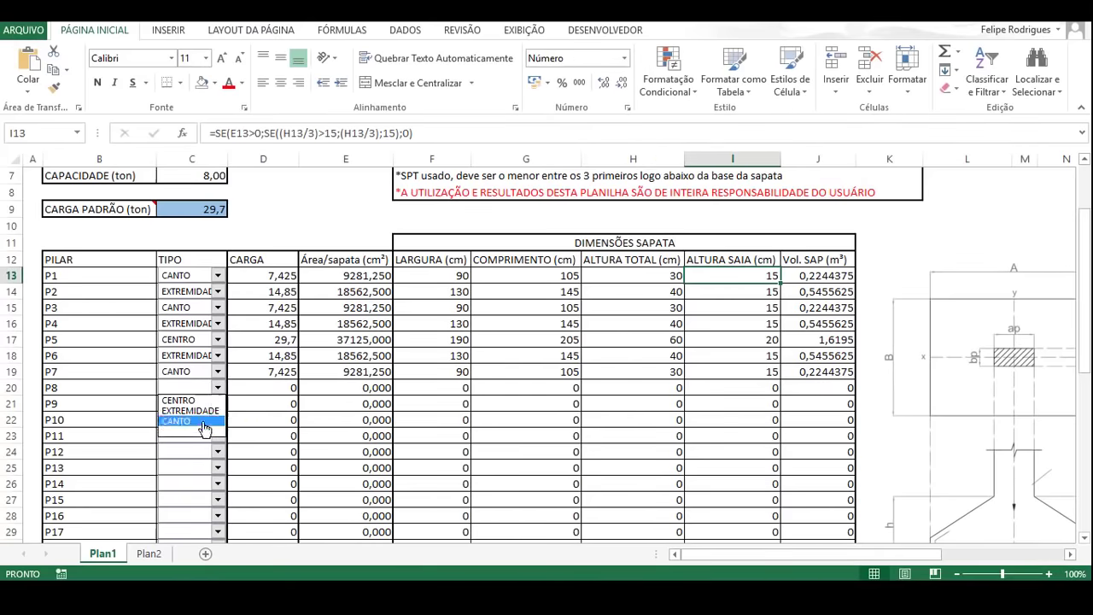
left_click(205, 411)
Step: Check columns P8 and P9 on the floor plan PDF, and set P9's type to CENTRO in the Excel footing table
key("alt+Tab")
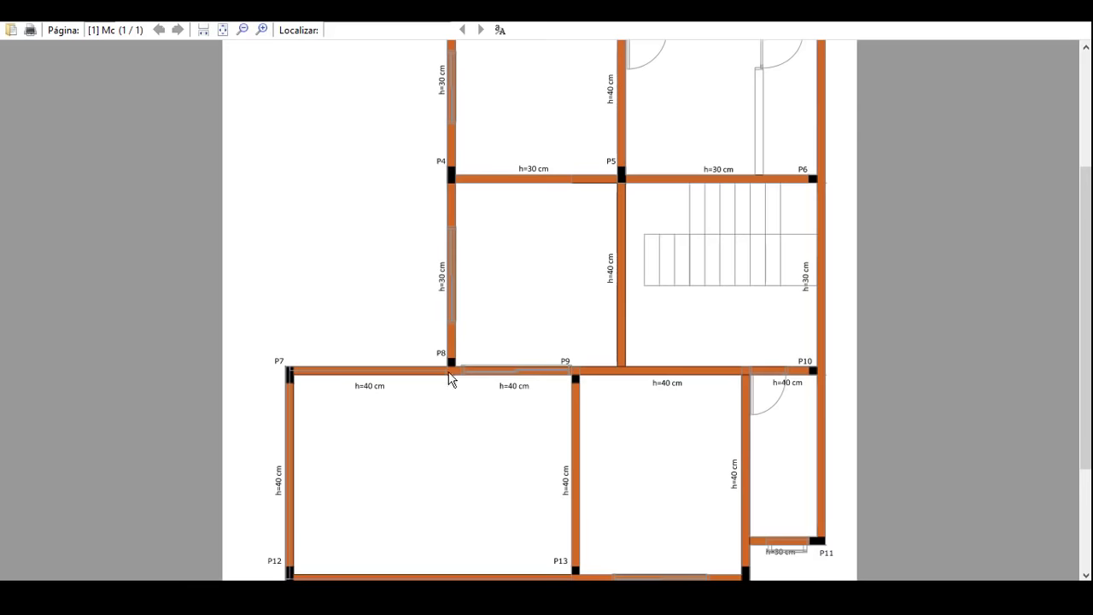
left_click(205, 560)
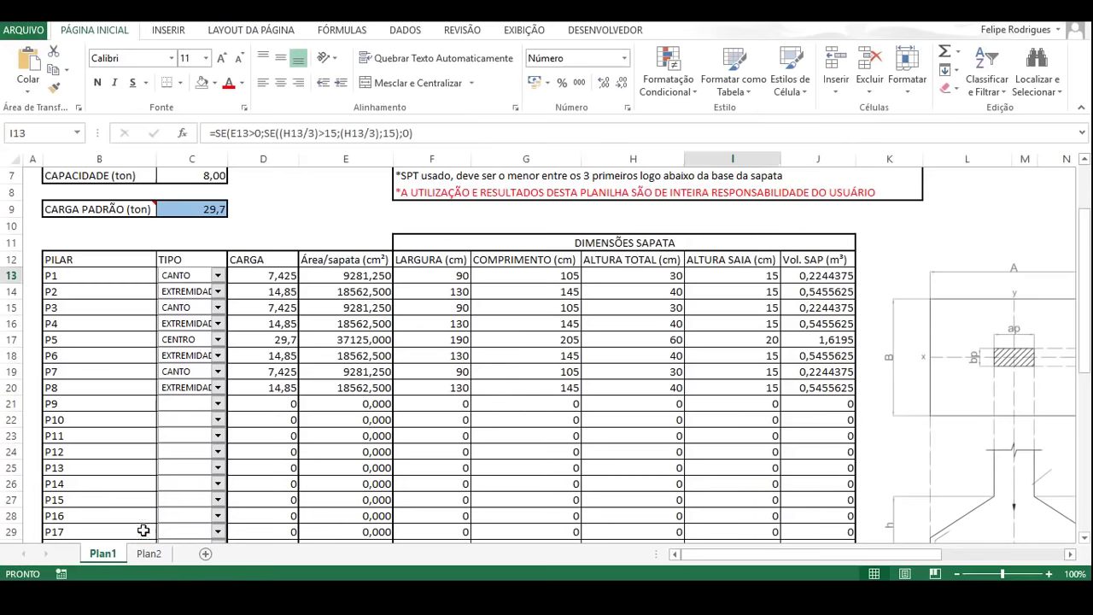
left_click(218, 403)
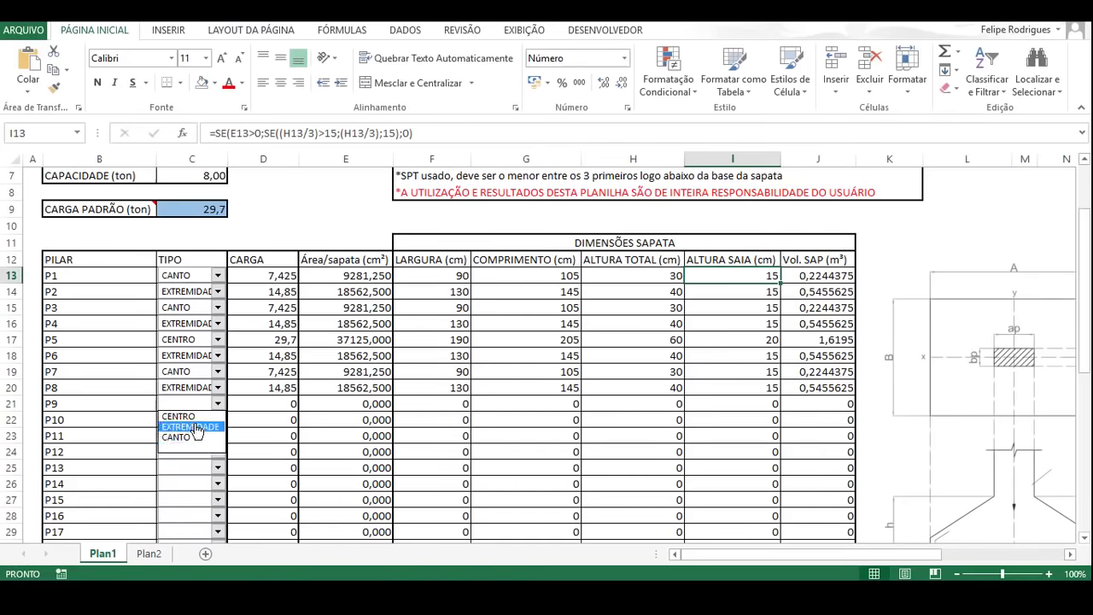
left_click(190, 416)
Step: Check column P10 on the floor plan PDF, and set its type to EXTREMIDADE in the Excel footing table
key("alt+Tab")
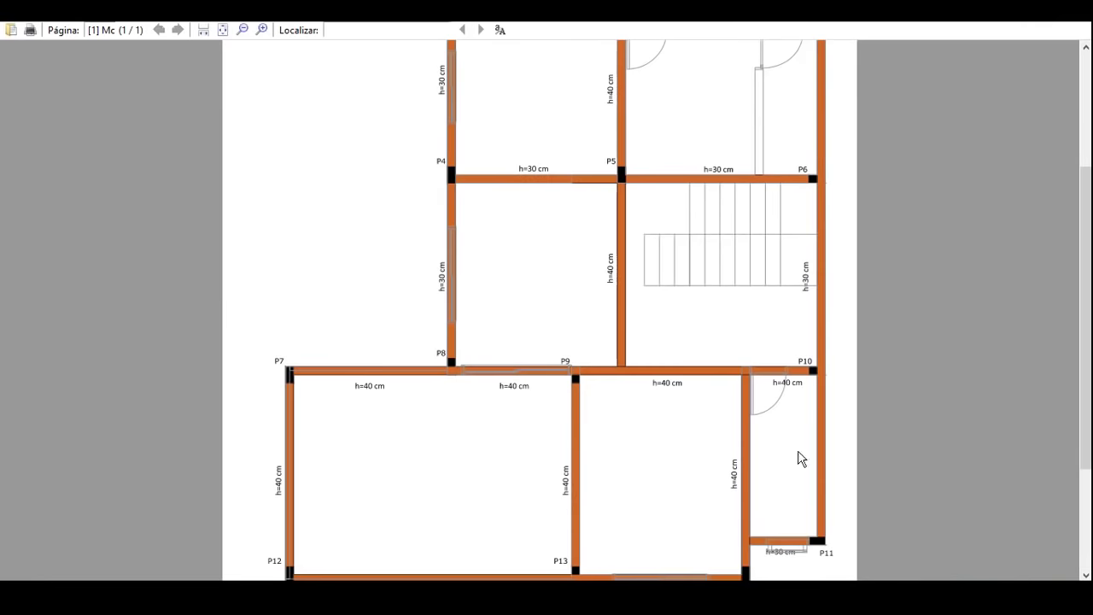
scroll(785, 317, "down", 1)
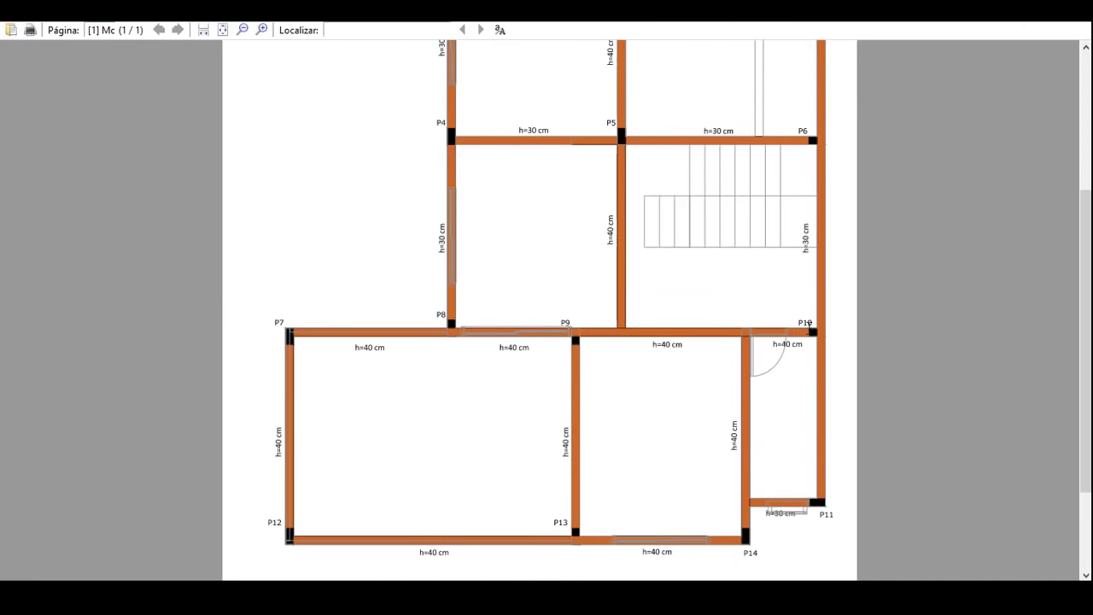
key("alt+Tab")
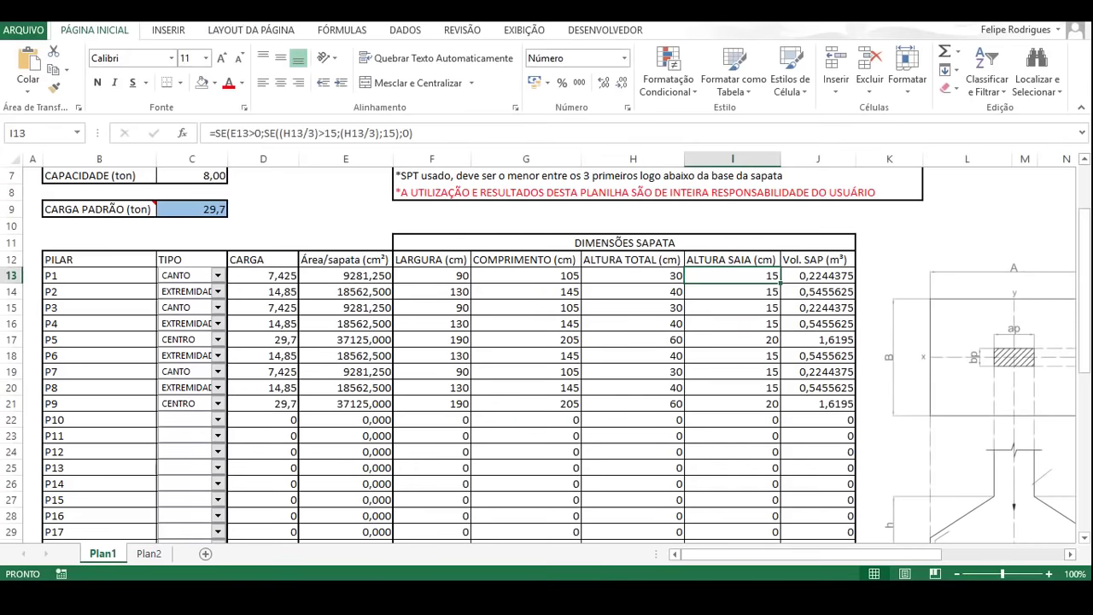
key("alt+Tab")
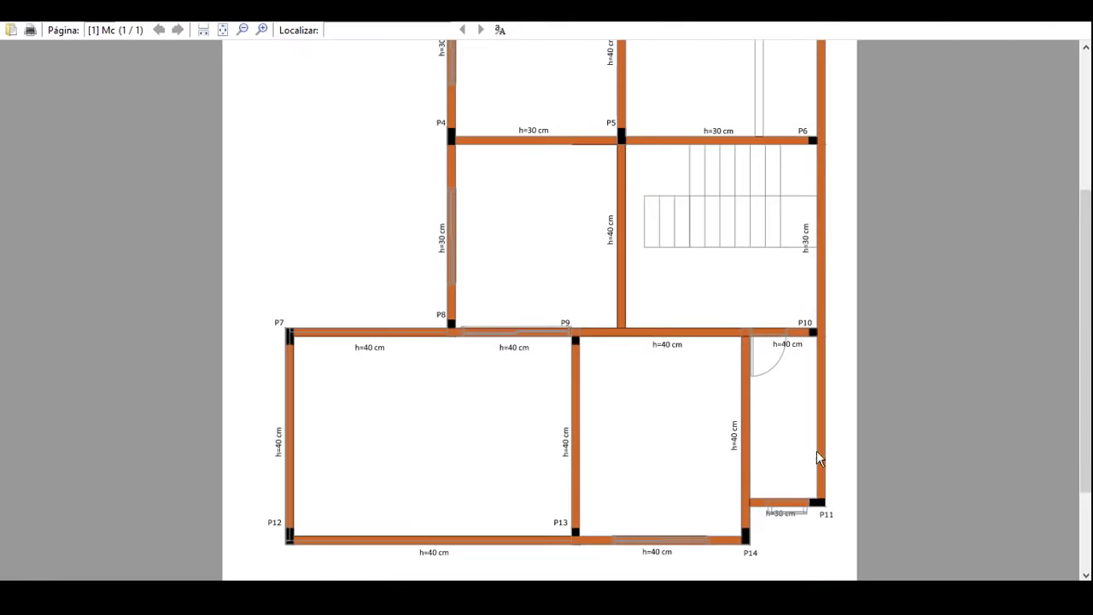
key("alt+Tab")
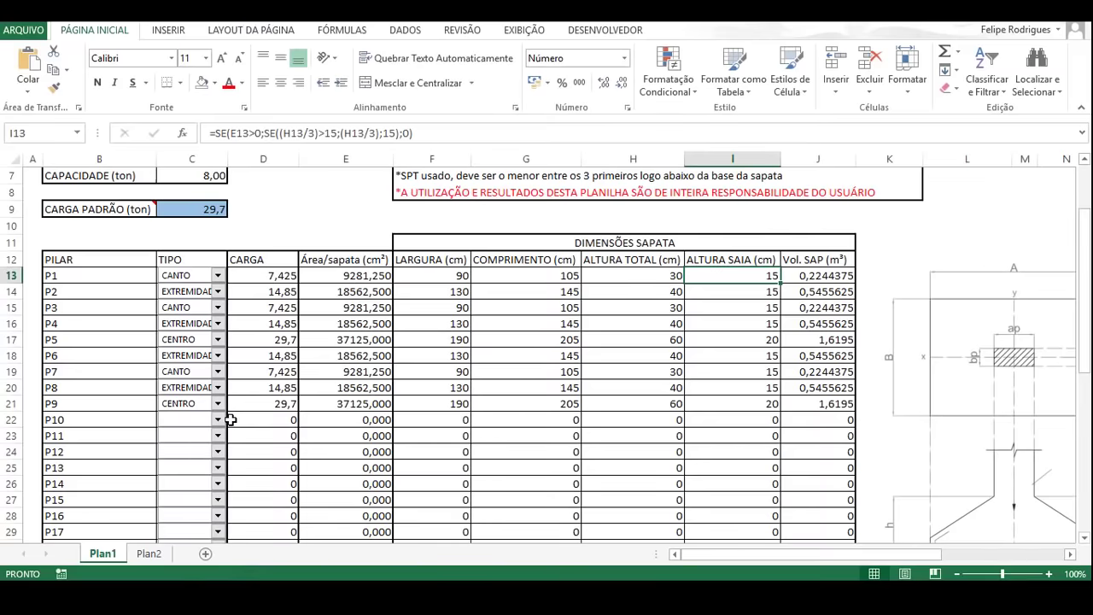
left_click(218, 420)
left_click(210, 444)
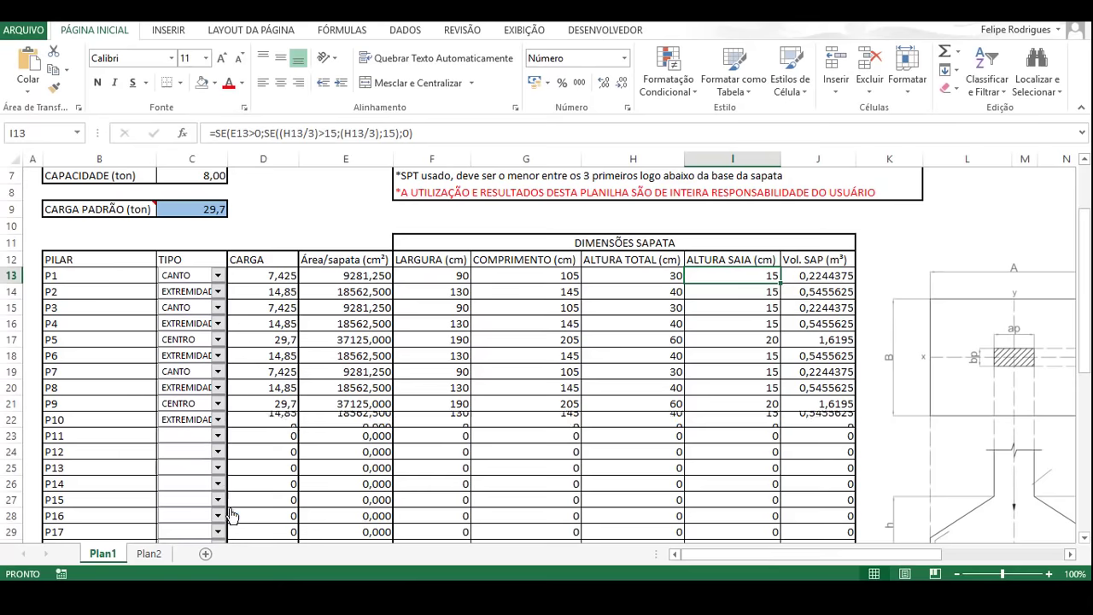
Step: Check columns P11 to P14 on the floor plan PDF, and set the types of P11 and P12 to CANTO in Excel
key("alt+Tab")
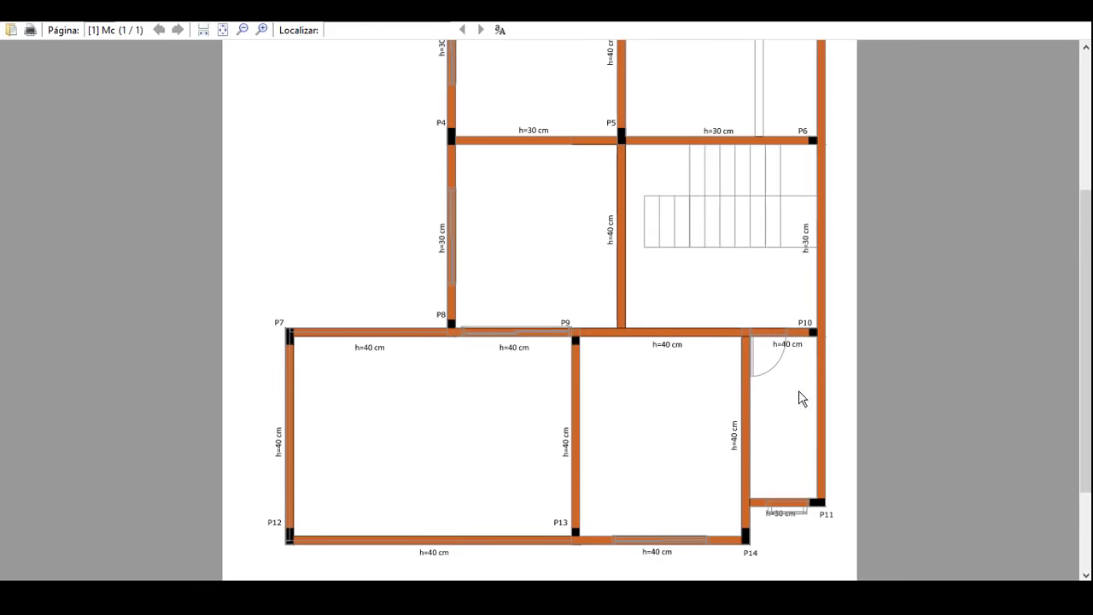
scroll(656, 391, "down", 1)
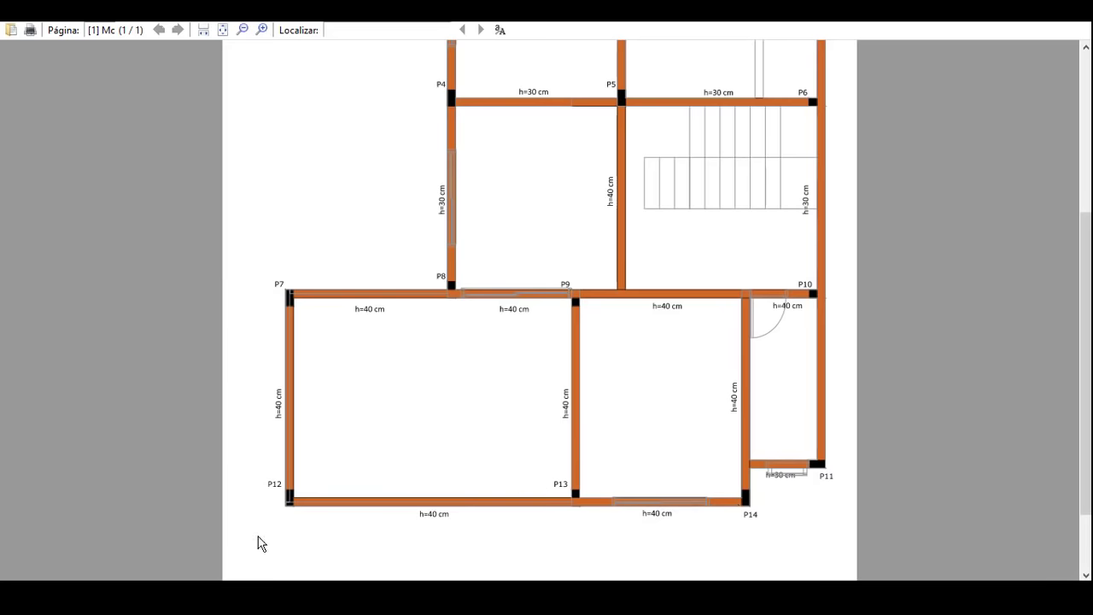
key("alt+Tab")
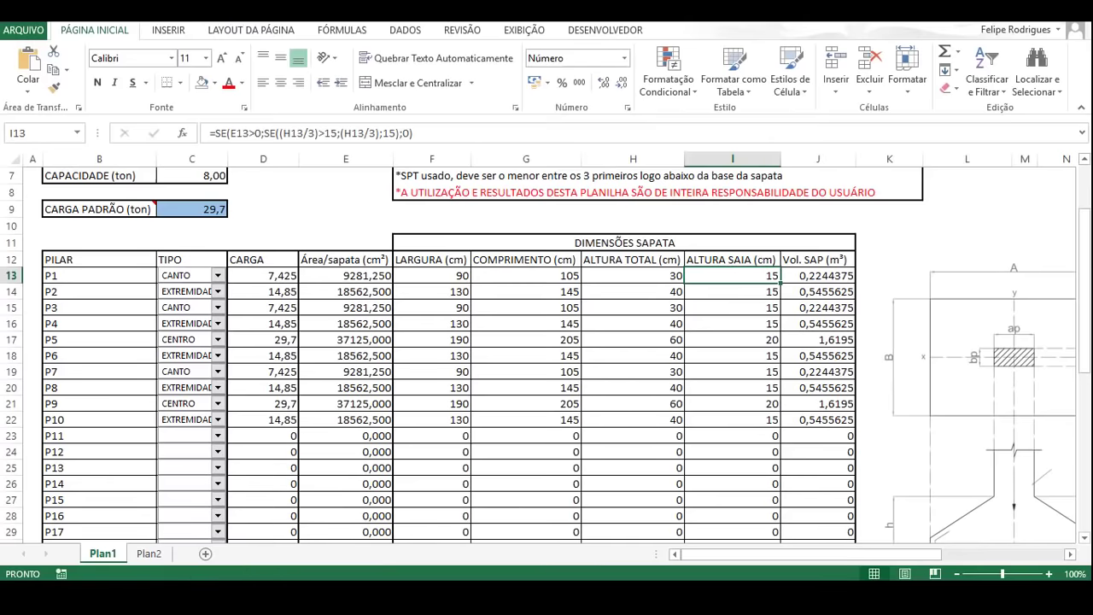
left_click(218, 436)
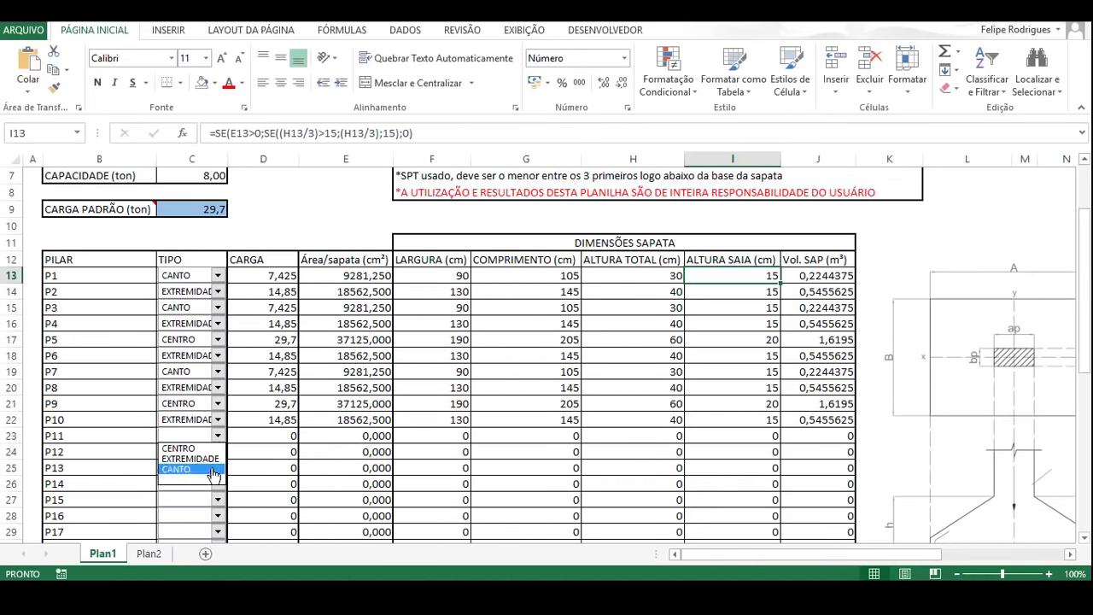
left_click(214, 470)
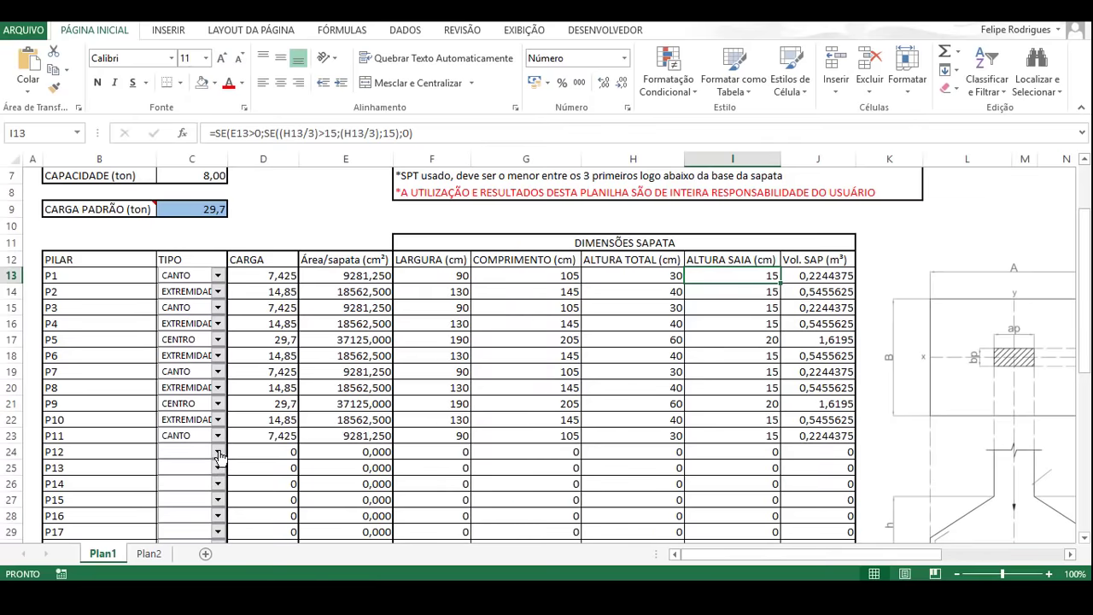
left_click(219, 453)
left_click(201, 486)
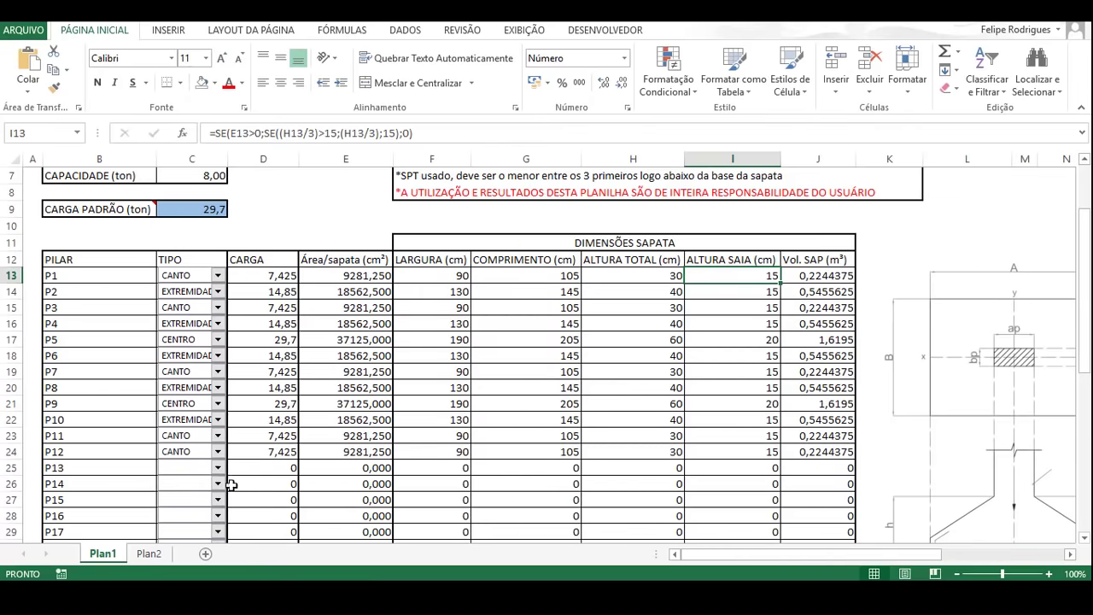
Step: Set the types of columns P13 and P14 to EXTREMIDADE in the footing table
left_click(220, 469)
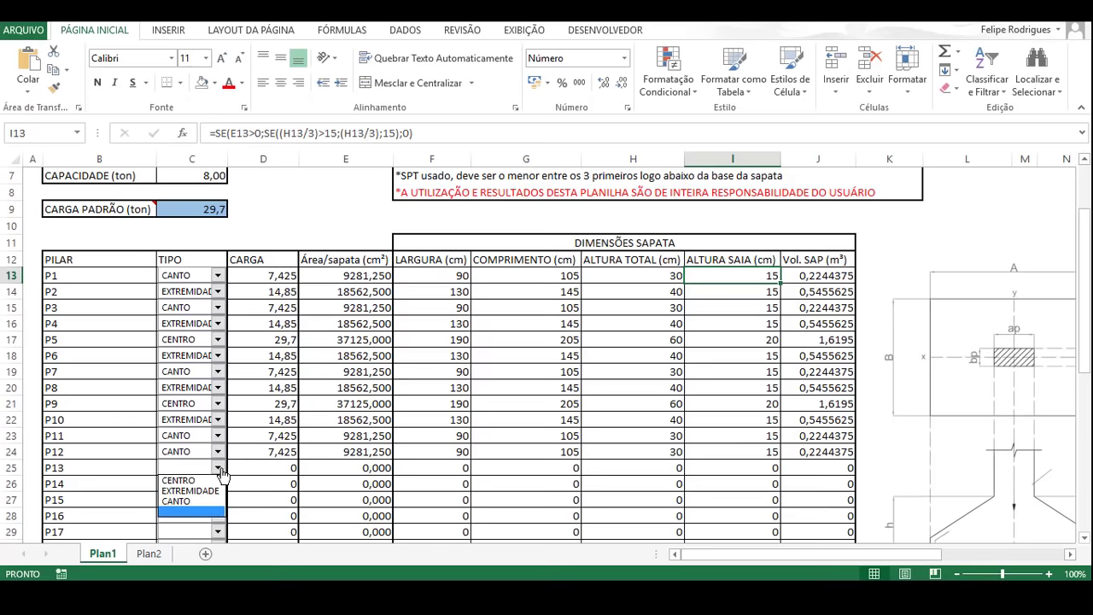
left_click(207, 492)
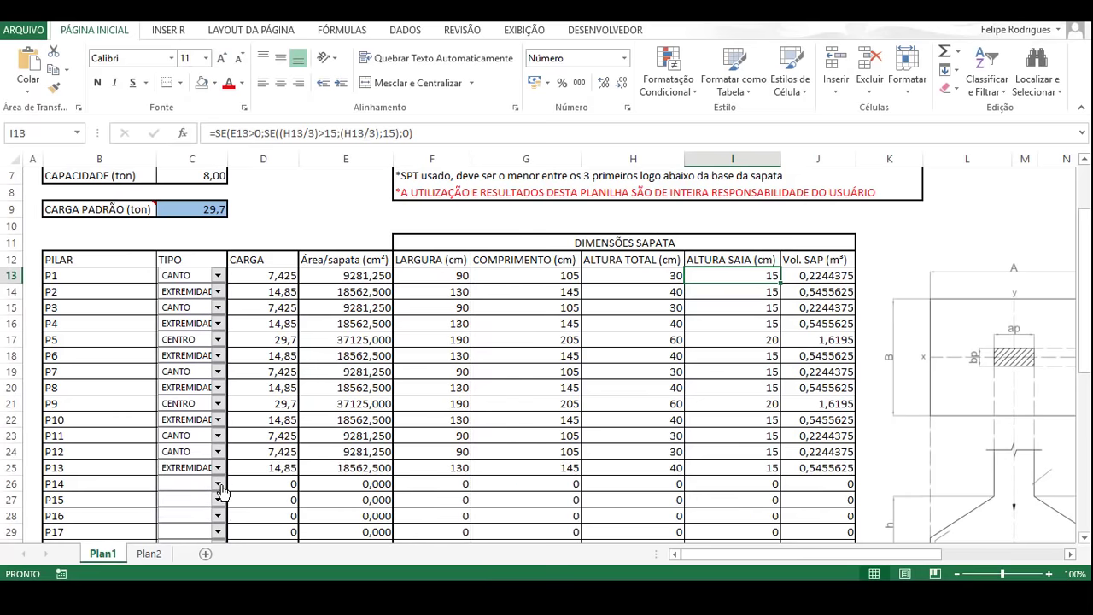
left_click(218, 484)
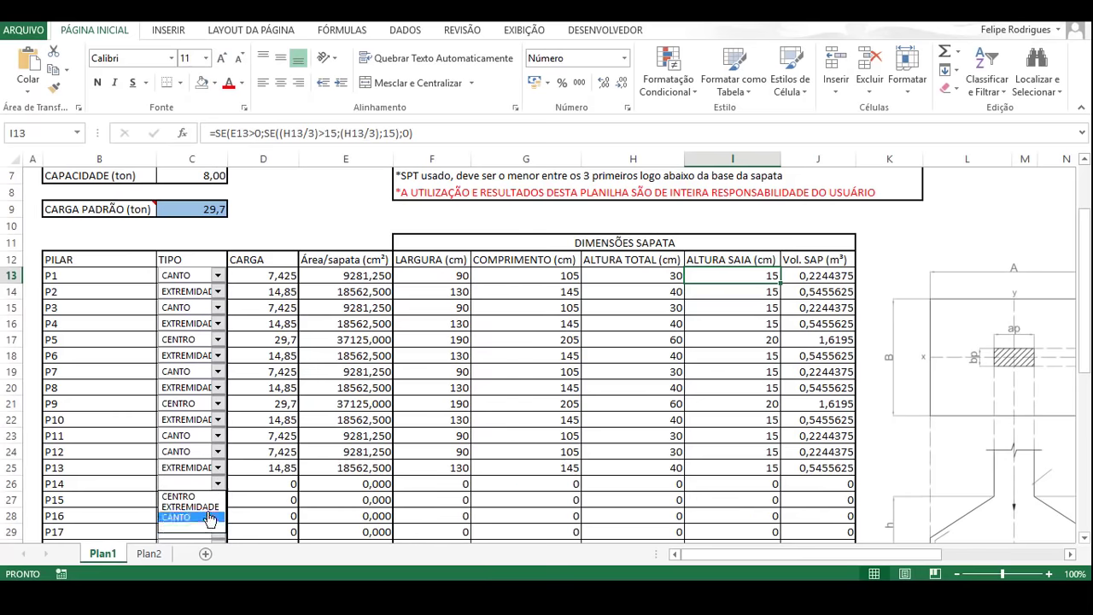
left_click(205, 507)
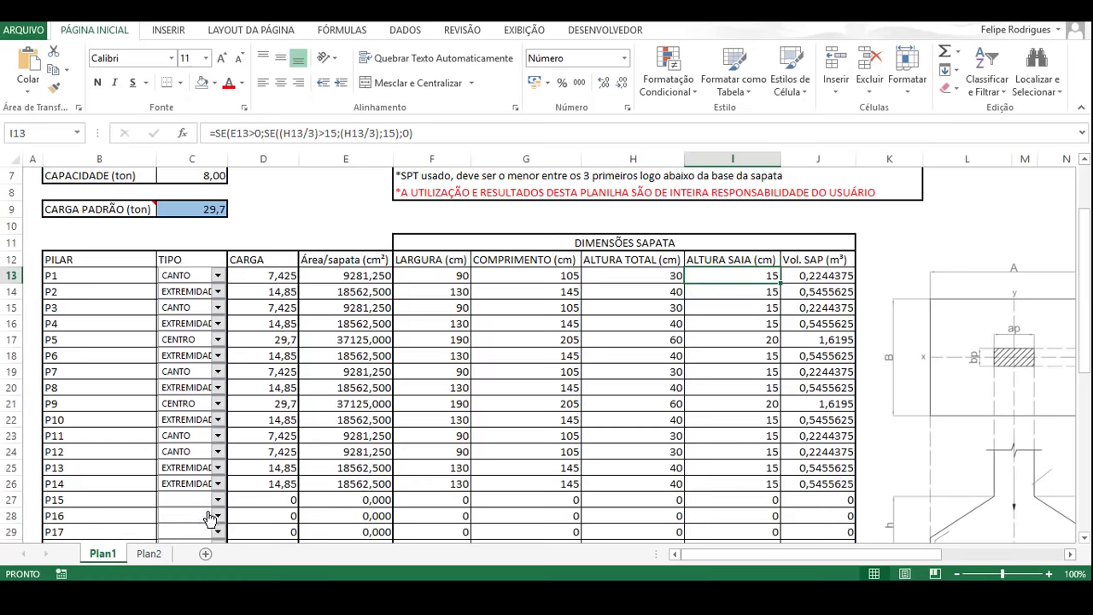
Step: Review the footing width and length for P1, P2 and P5, and the concrete volume and steel totals below the table
scroll(740, 411, "up", 1)
scroll(739, 410, "up", 1)
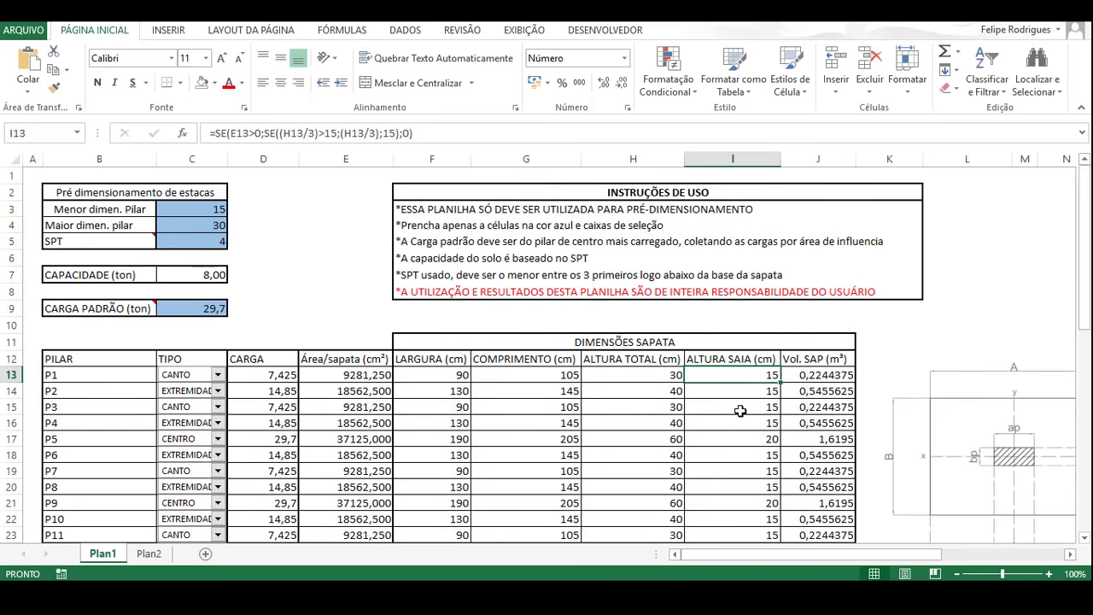
scroll(740, 411, "down", 2)
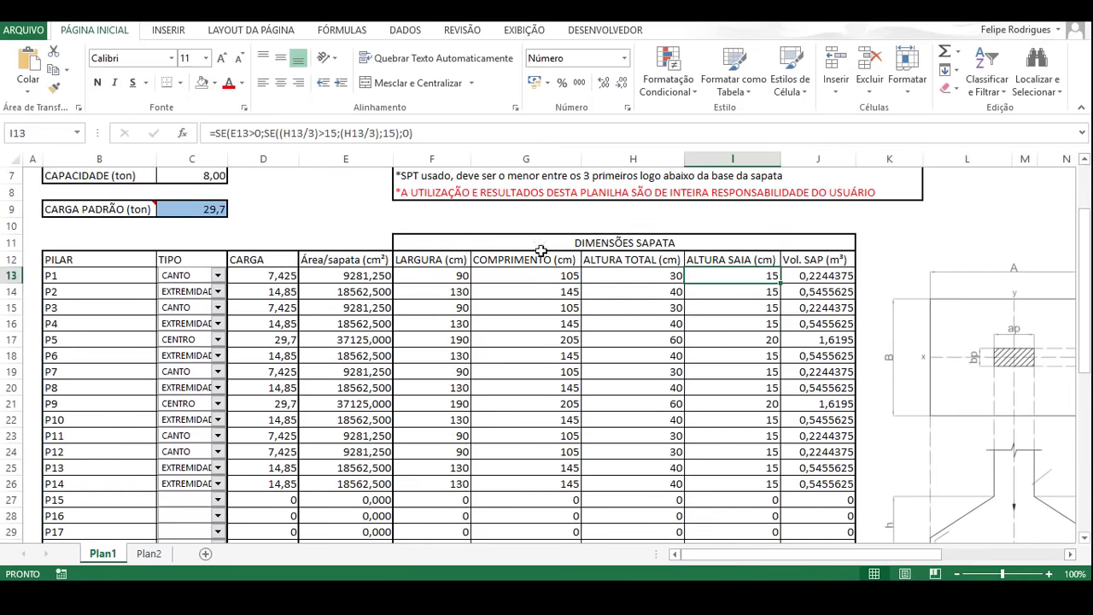
left_click_drag(441, 273, 560, 278)
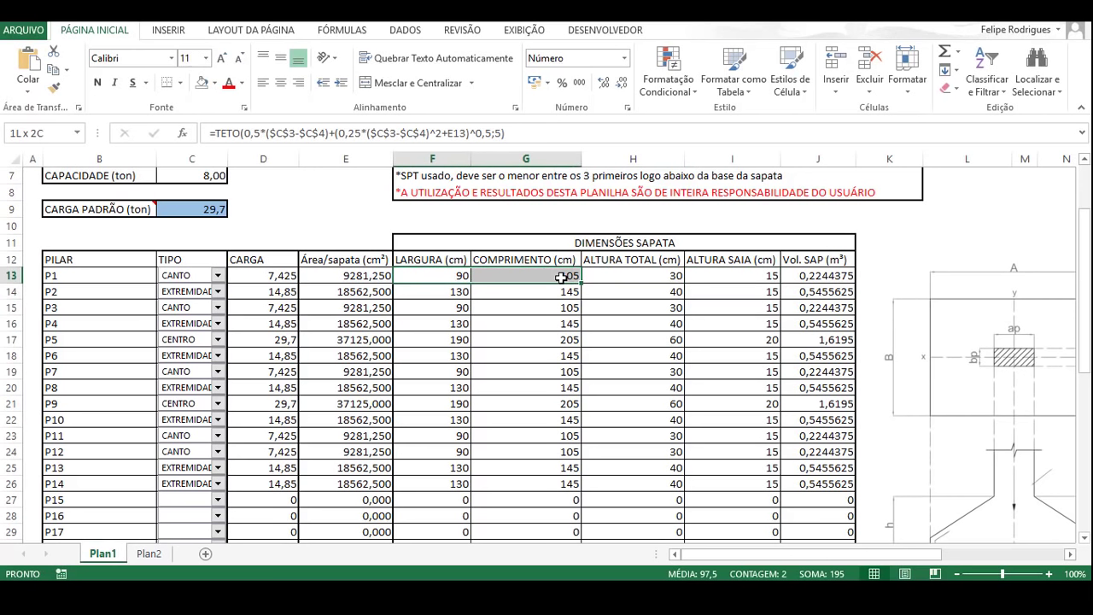
left_click_drag(559, 278, 560, 278)
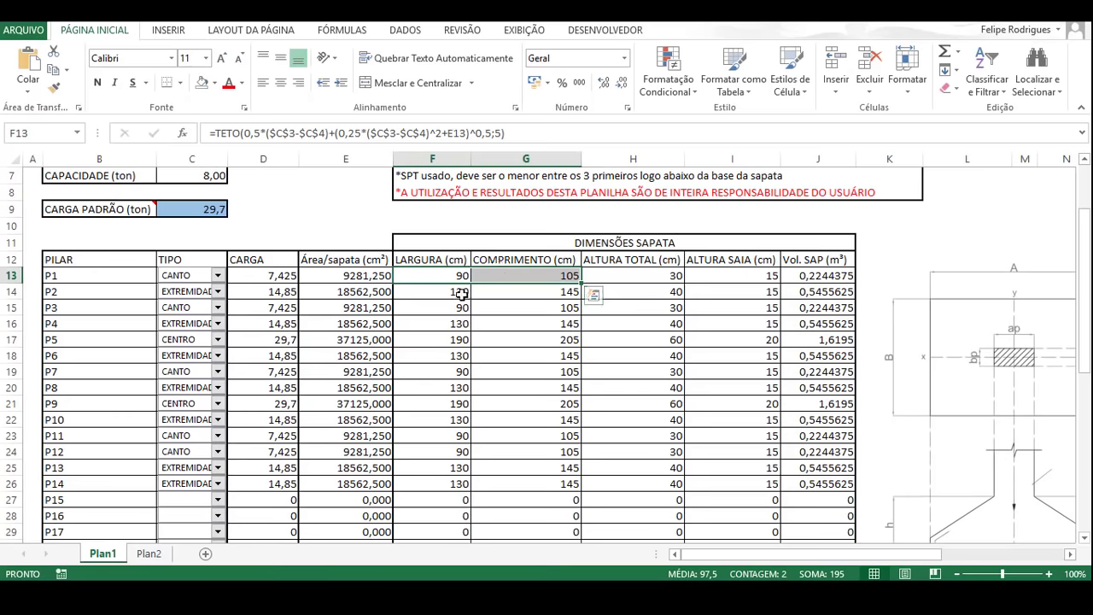
left_click_drag(462, 292, 534, 291)
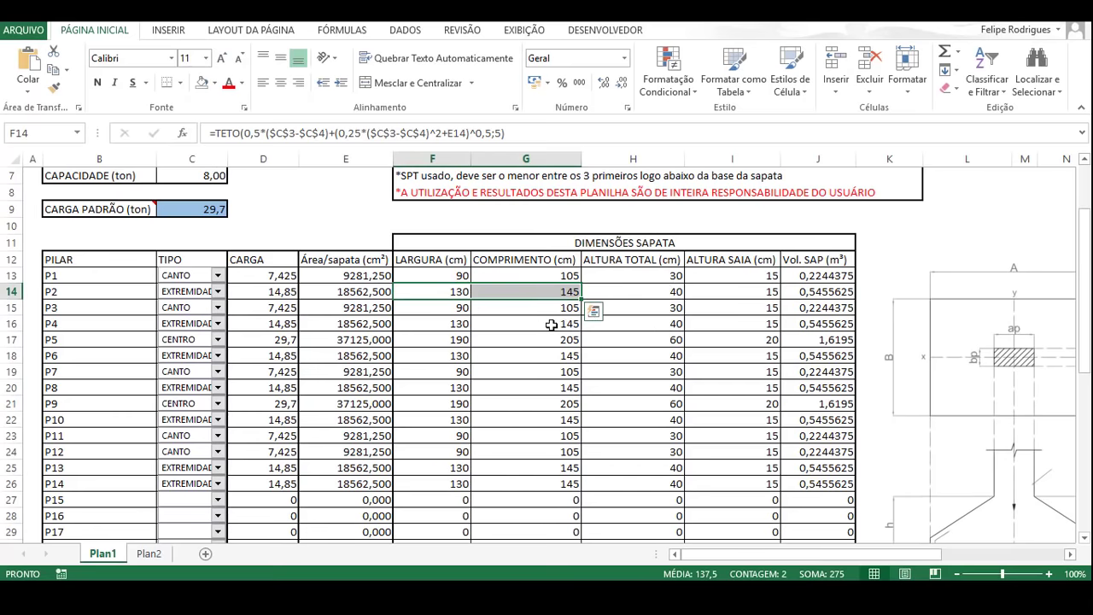
left_click(433, 339)
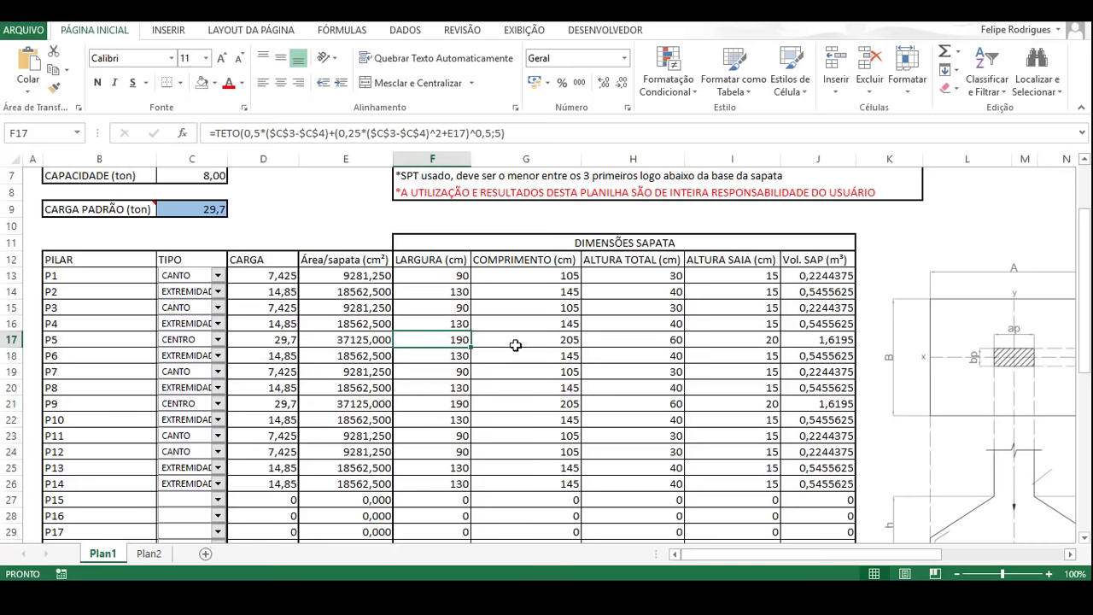
left_click(509, 343)
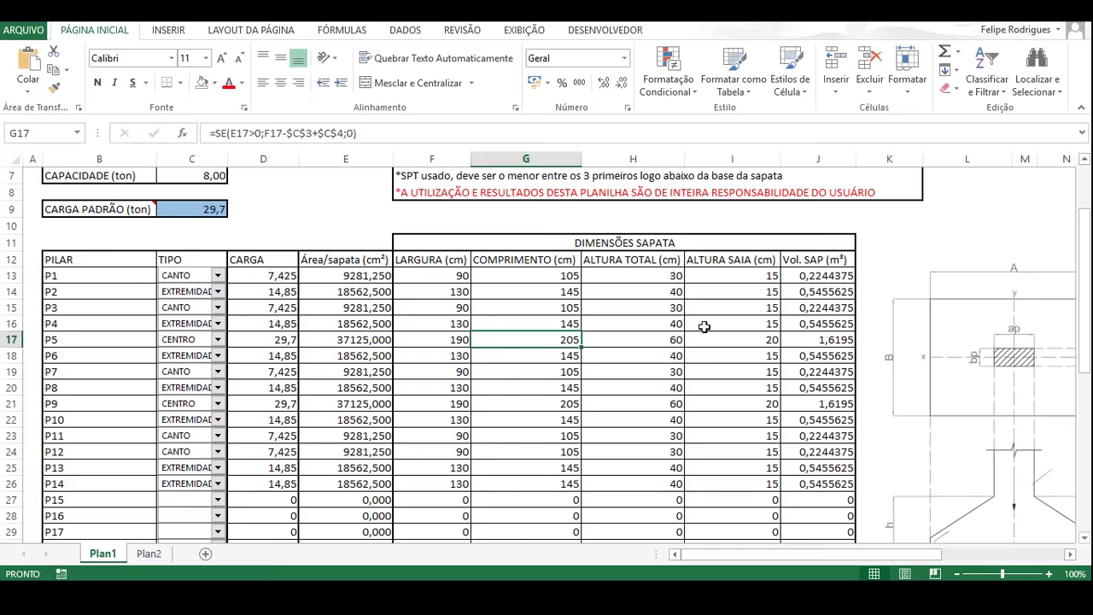
scroll(565, 198, "down", 4)
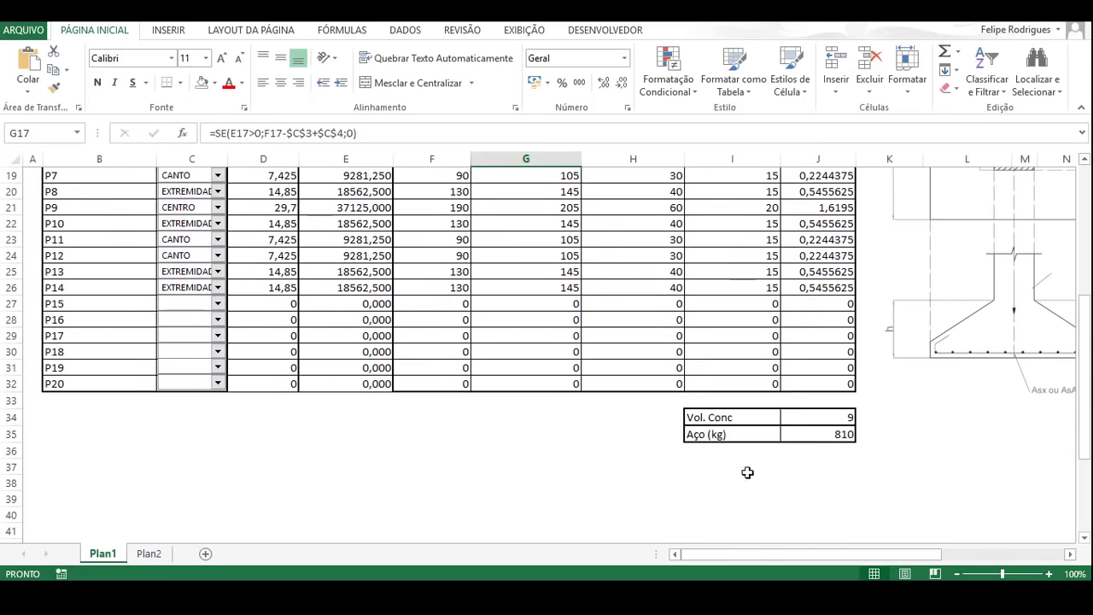
Step: Compare the footing dimensions of P1 to P14 in the table with the footing drawing beside it
scroll(301, 399, "up", 4)
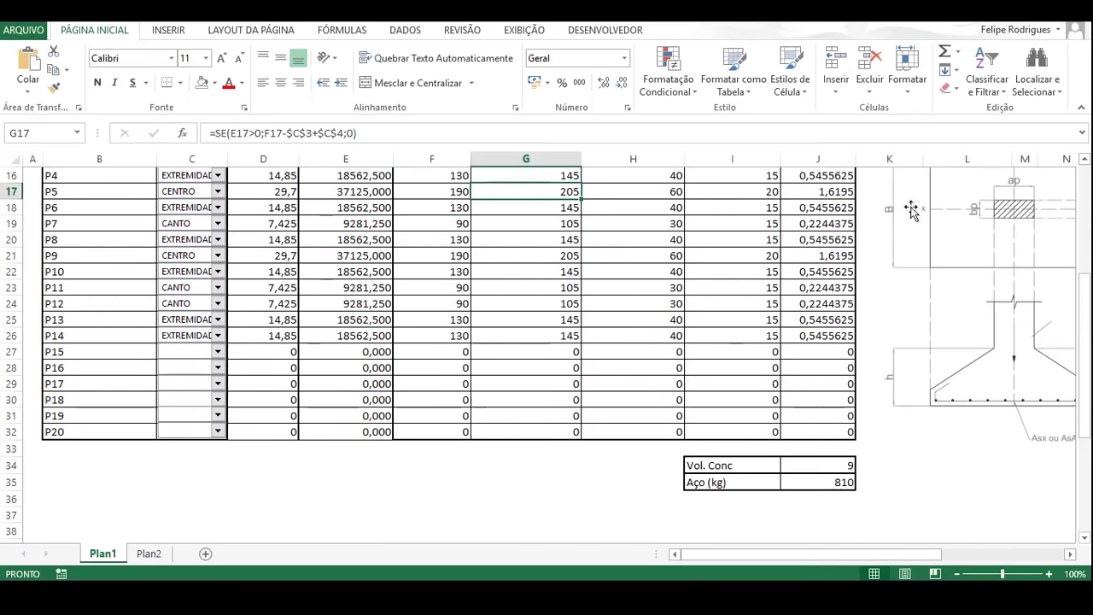
scroll(384, 333, "down", 1)
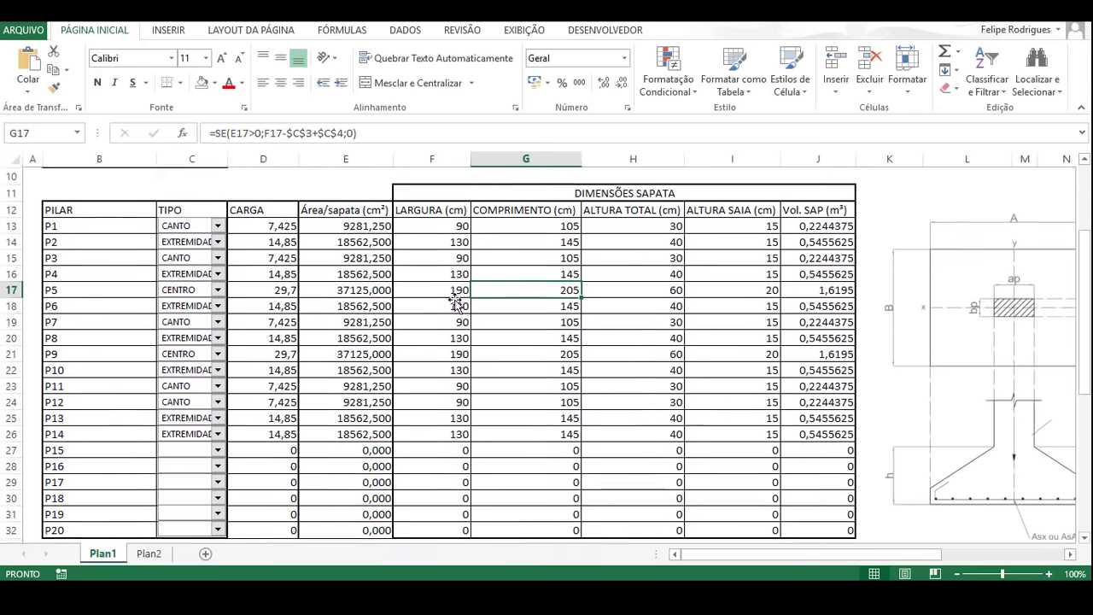
scroll(730, 279, "down", 1)
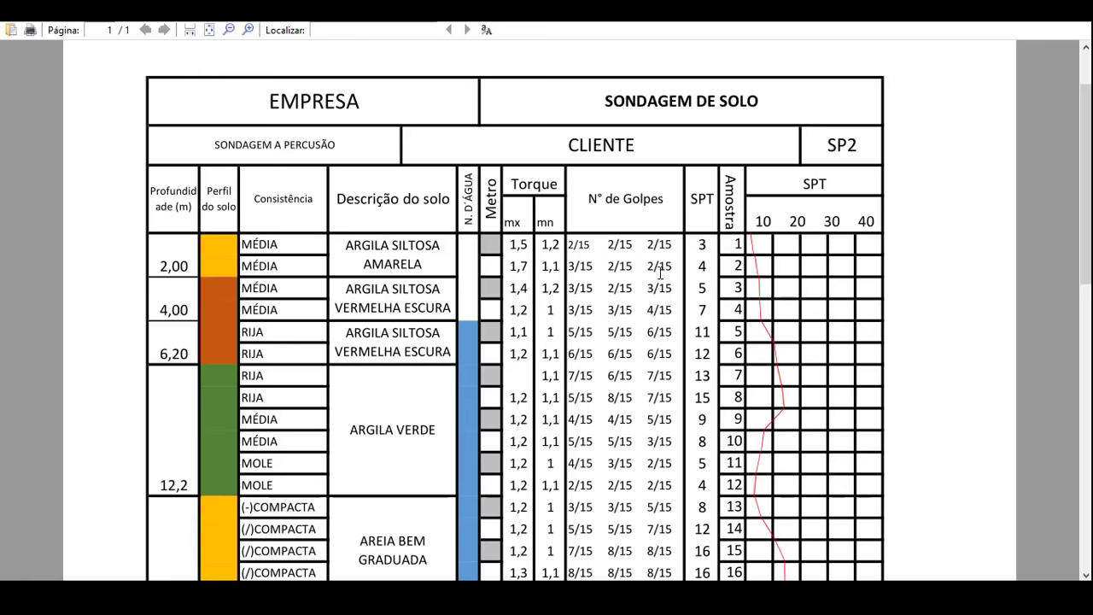
Step: Examine the SPT values of samples 4 to 8 in the SP2 soil boring report PDF
left_click(697, 311)
scroll(721, 311, "down", 1)
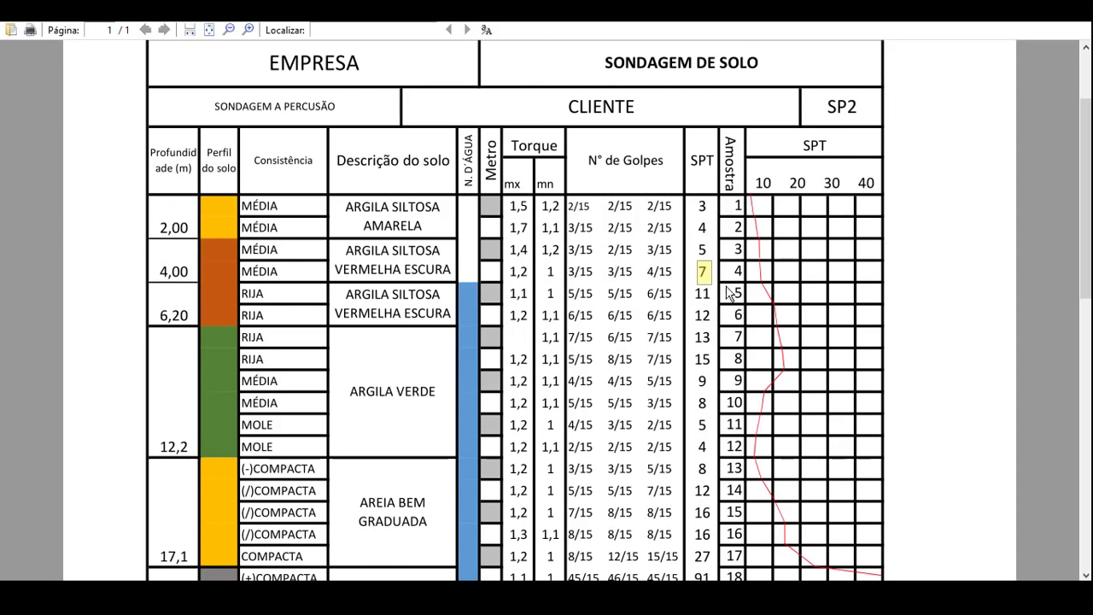
left_click(709, 295)
left_click(705, 316)
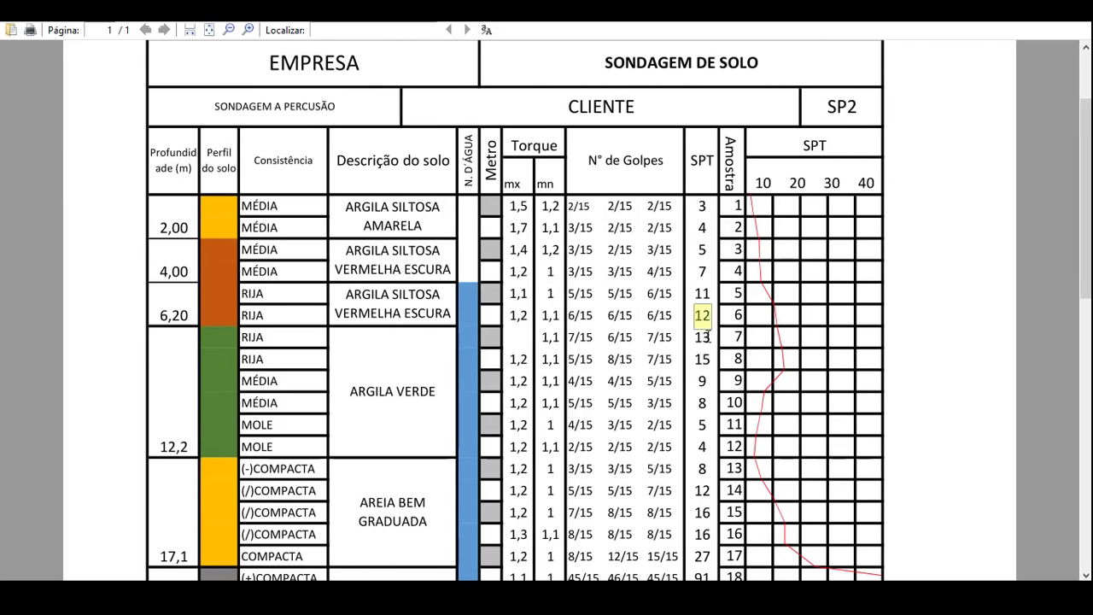
left_click(707, 337)
left_click(698, 359)
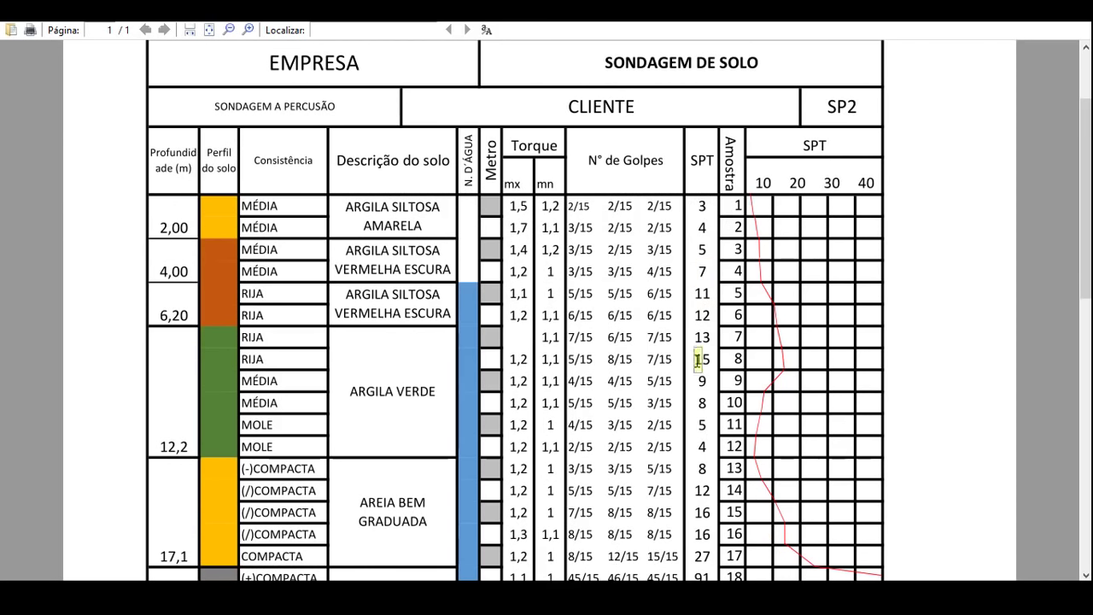
left_click(773, 352)
left_click_drag(714, 360, 694, 303)
left_click(714, 355)
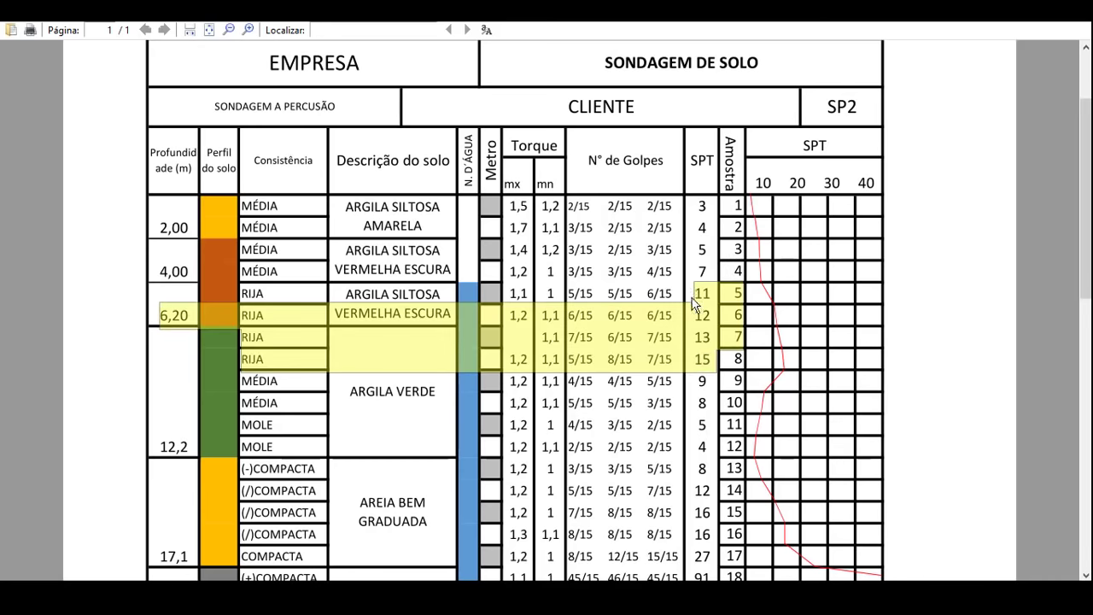
left_click(839, 245)
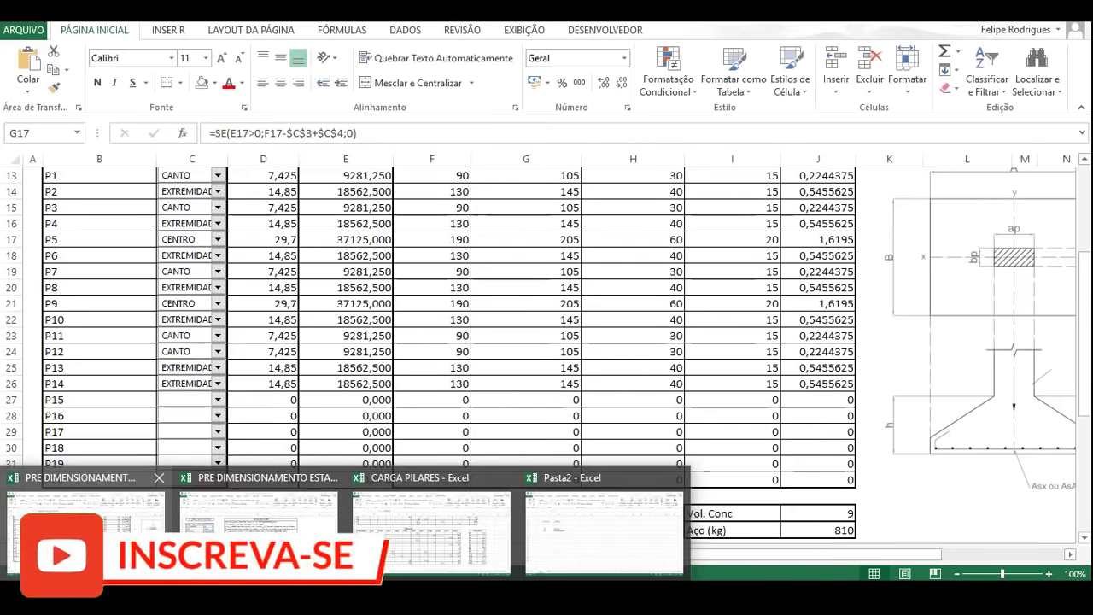
Step: Return to the footing pre-sizing workbook in Excel and inspect the formula of the concrete volume total
left_click(93, 521)
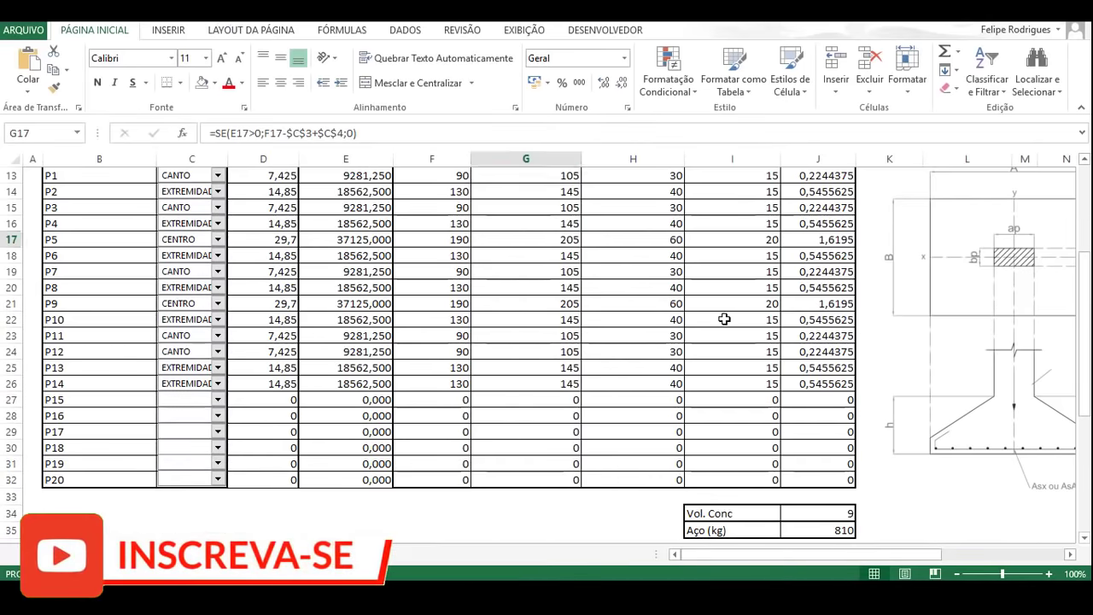
scroll(752, 324, "down", 2)
scroll(815, 391, "up", 5)
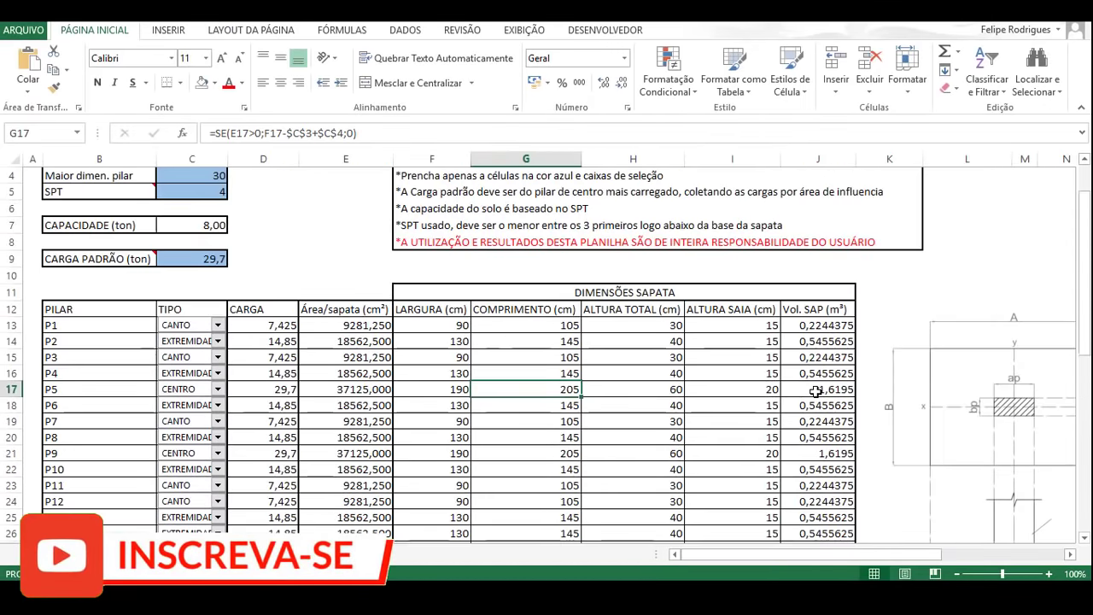
scroll(815, 391, "down", 4)
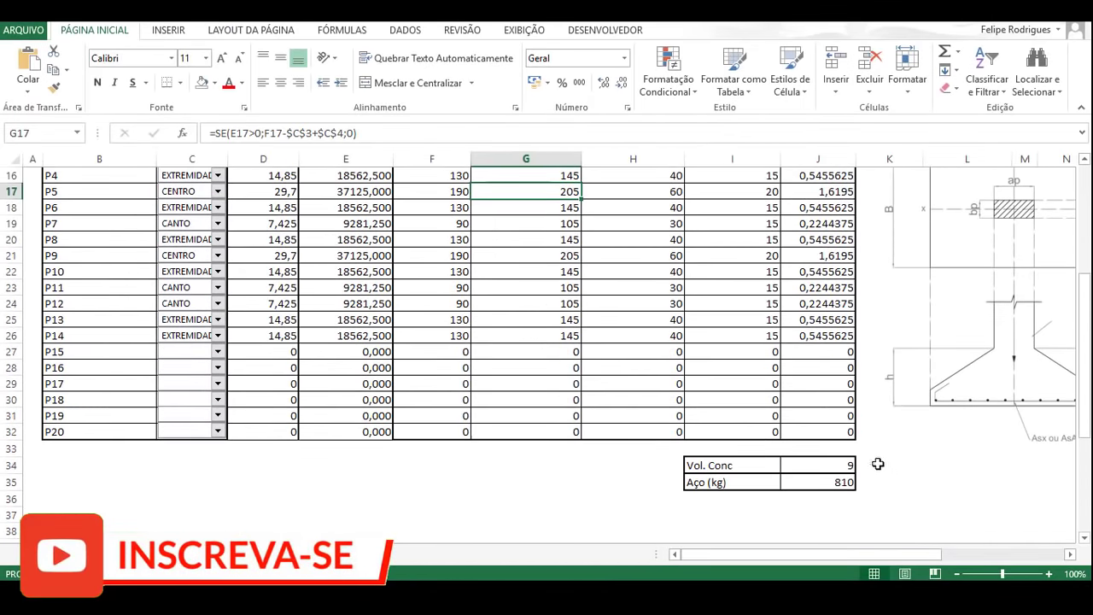
left_click(833, 468)
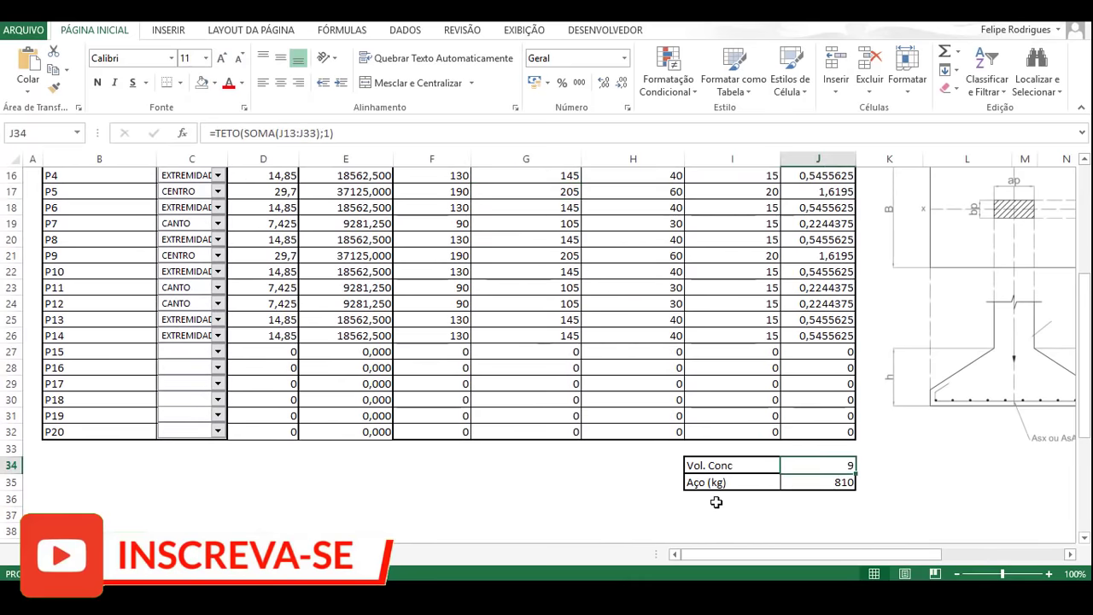
Step: Inspect the steel weight formula below the footing table and the concrete volume total it depends on
scroll(275, 354, "up", 1)
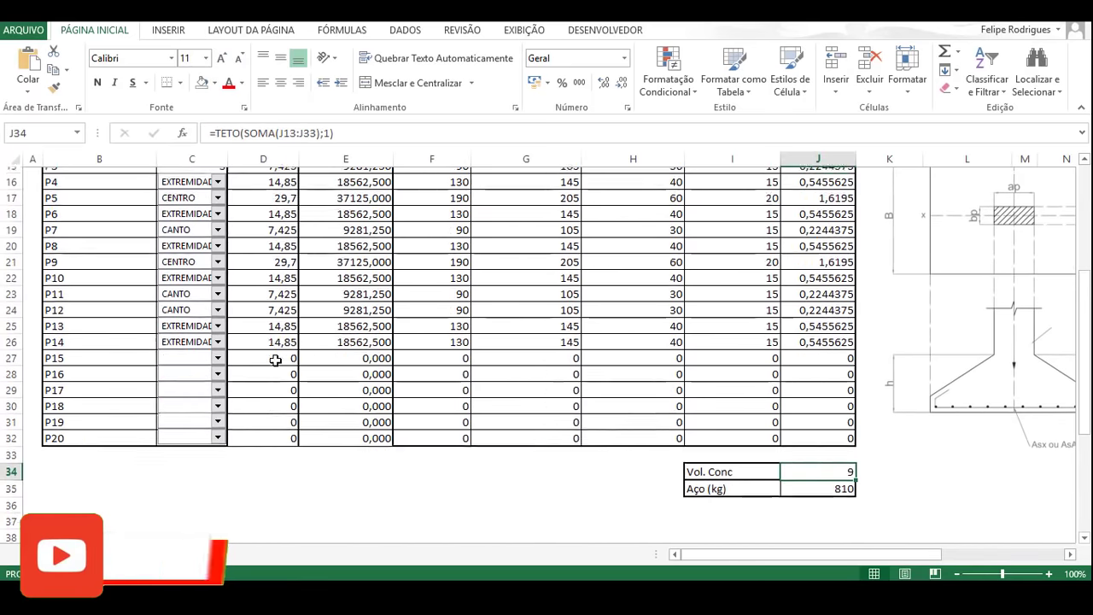
scroll(81, 288, "up", 2)
scroll(251, 320, "down", 2)
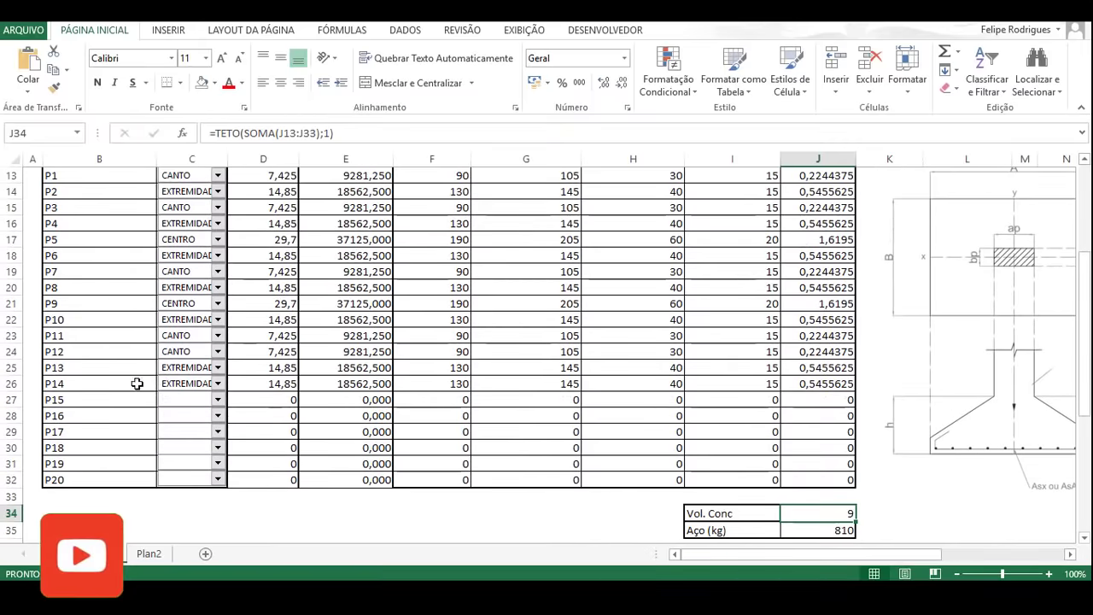
scroll(160, 414, "down", 1)
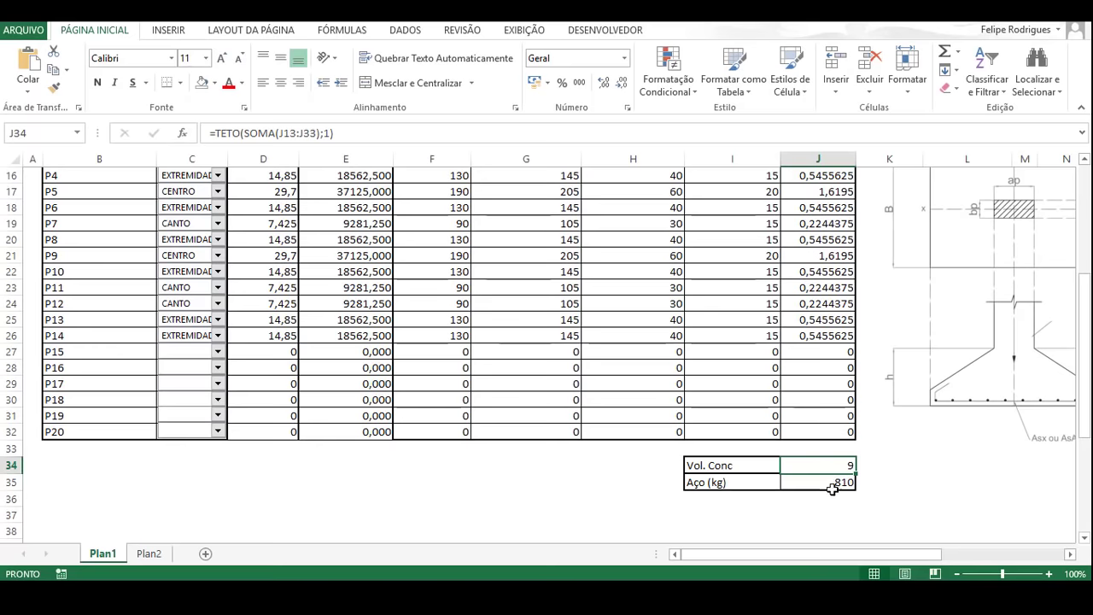
left_click(786, 481)
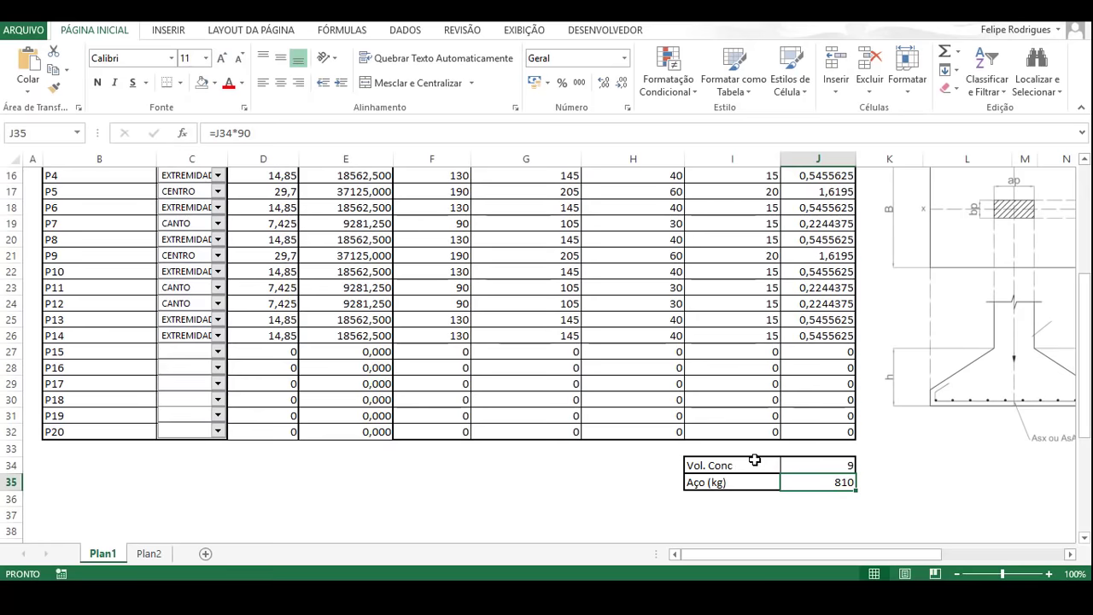
left_click(814, 461)
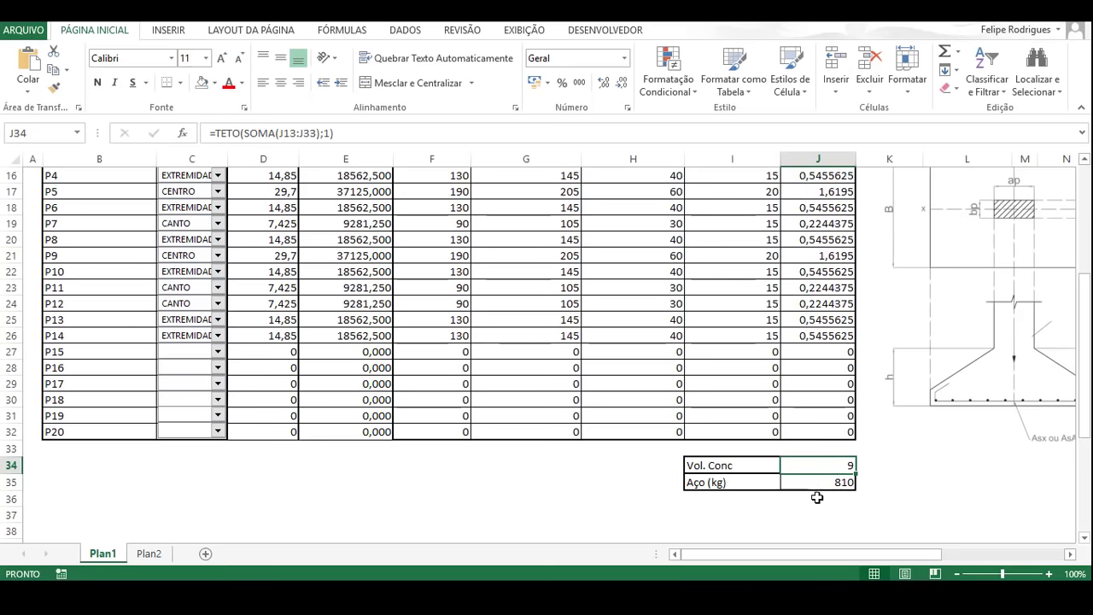
scroll(816, 498, "up", 2)
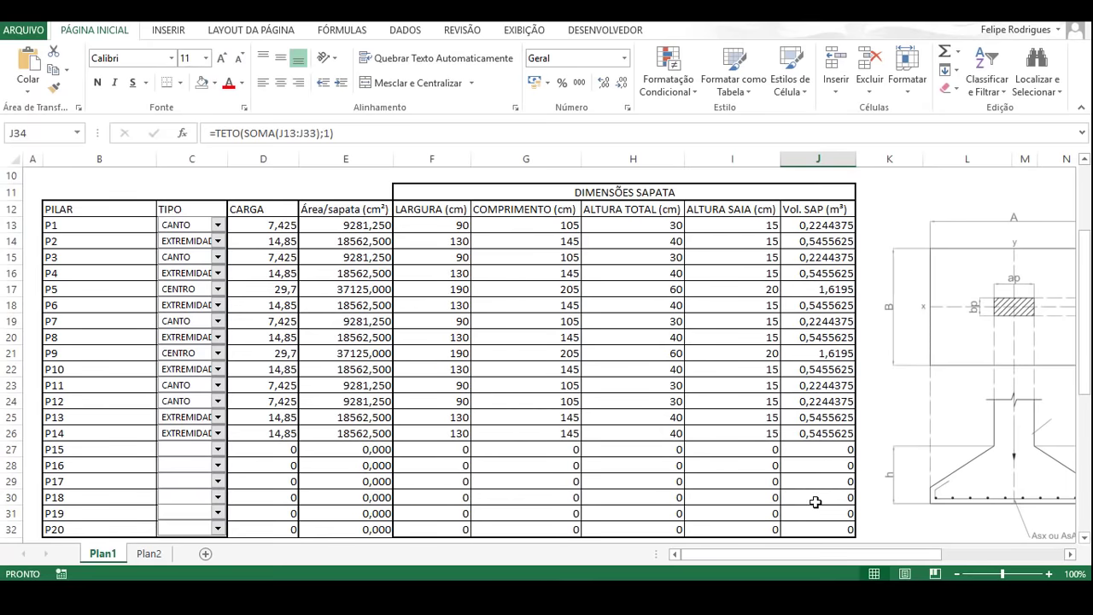
scroll(816, 502, "up", 3)
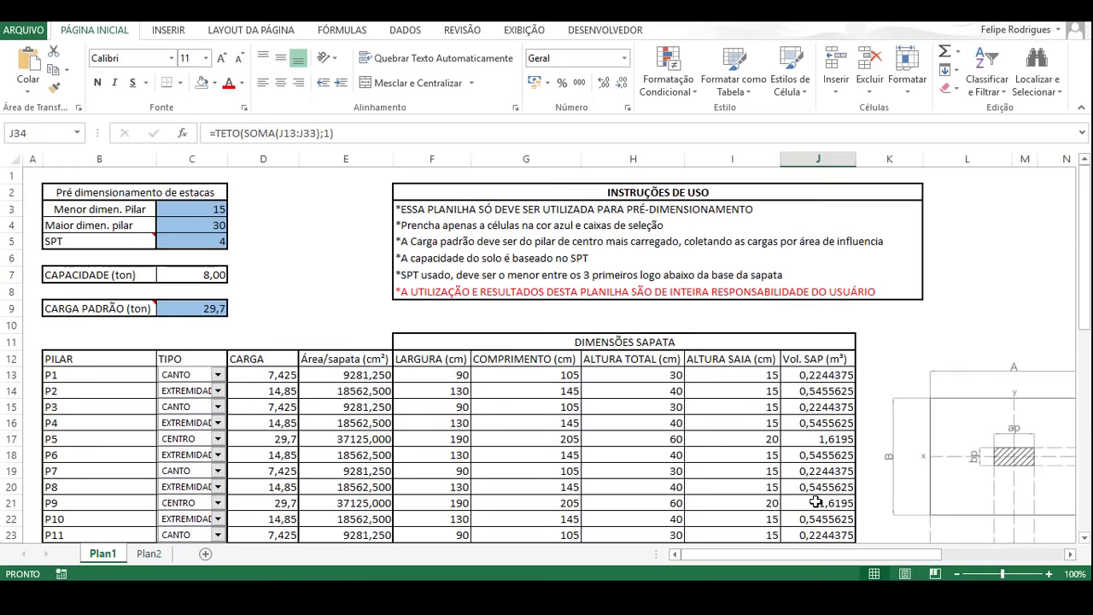
Step: Switch to the Pasta2 workbook and inspect the CANTO and EXTREMIDADE load formulas derived from the CENTRO load
mouse_move(681, 556)
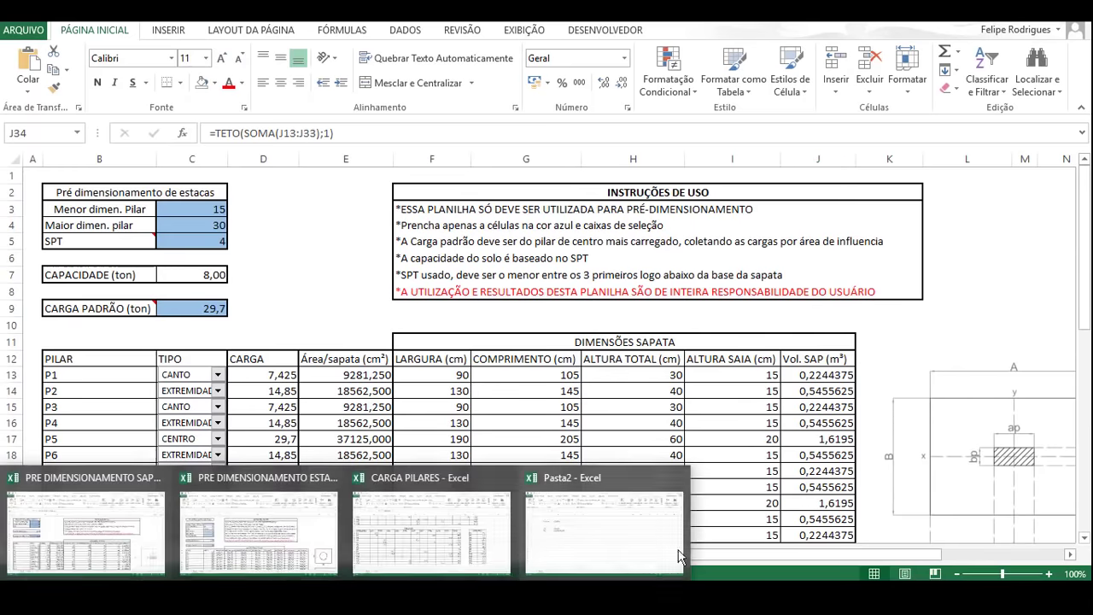
left_click(613, 510)
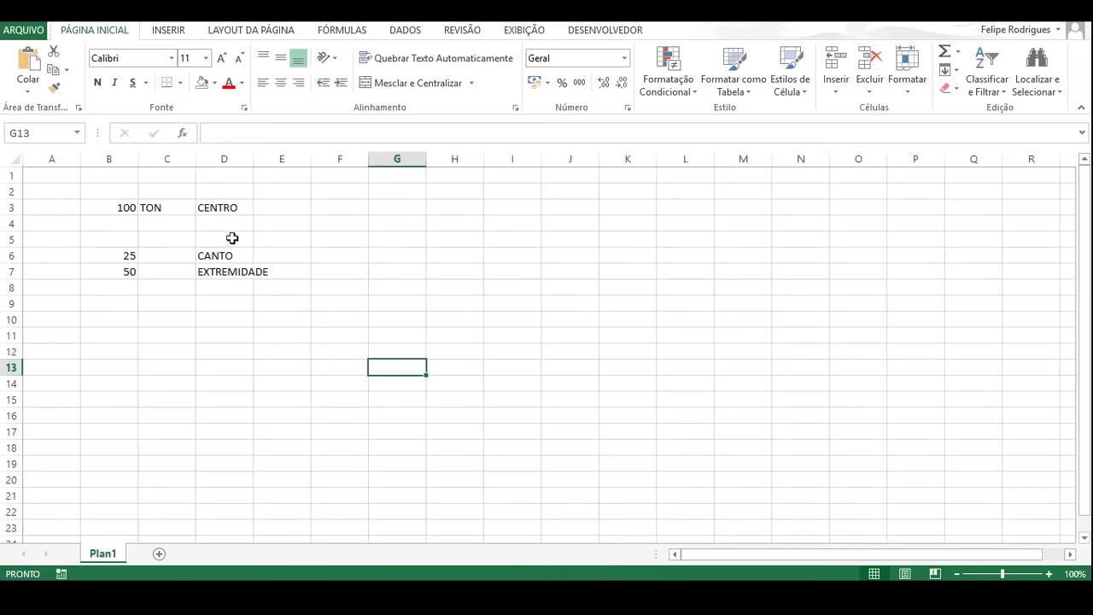
left_click(119, 212)
left_click(107, 254)
left_click(116, 273)
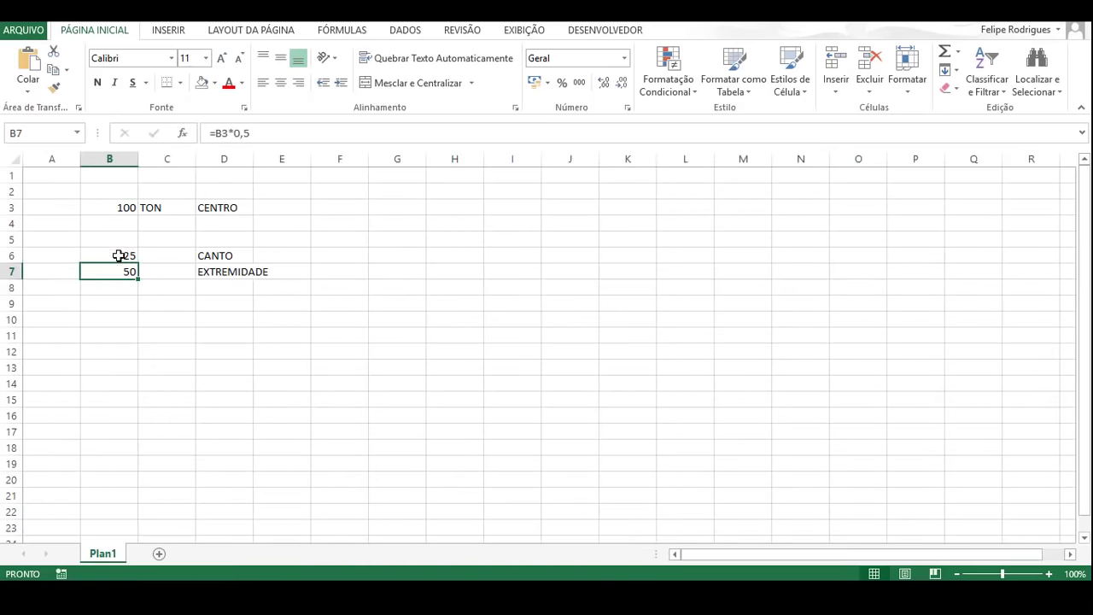
left_click(120, 255)
left_click(260, 133)
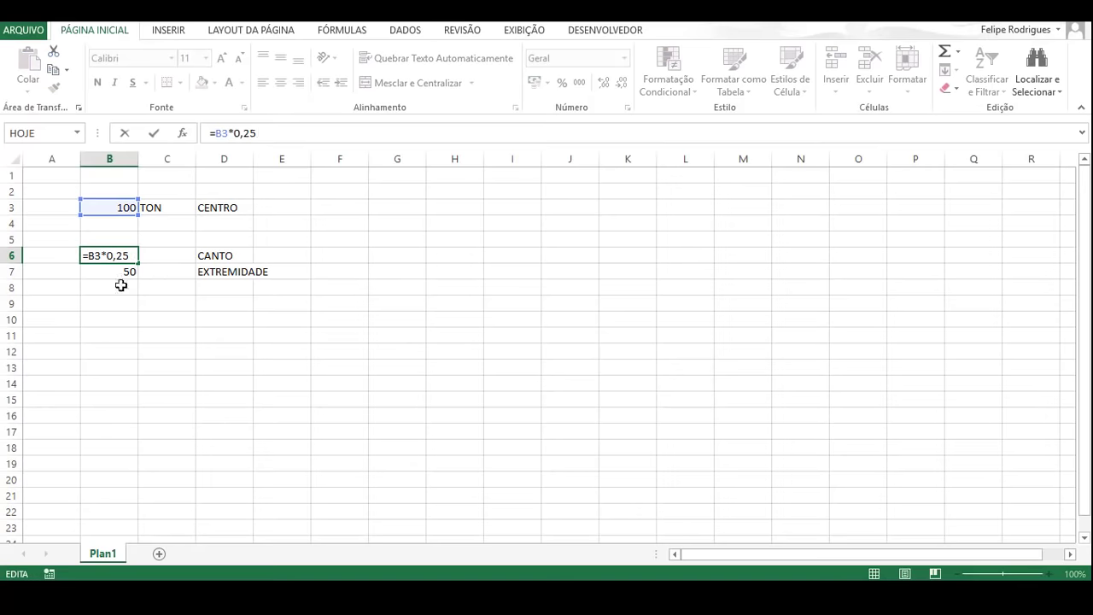
key("Return")
key("F2")
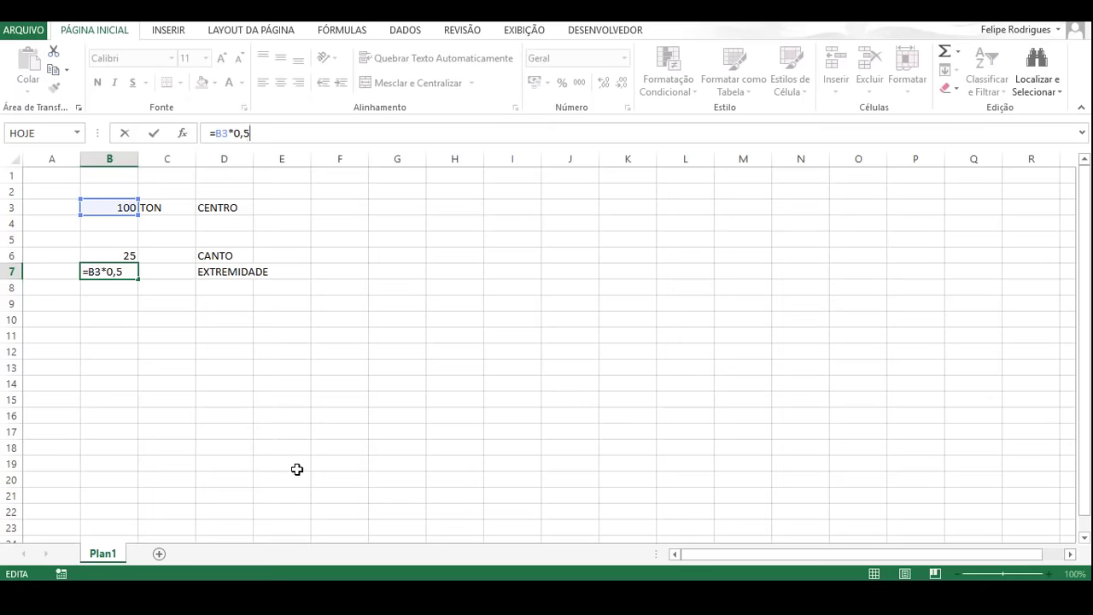
Step: Return to the footing pre-sizing workbook and set the SPT value to 2
left_click(290, 597)
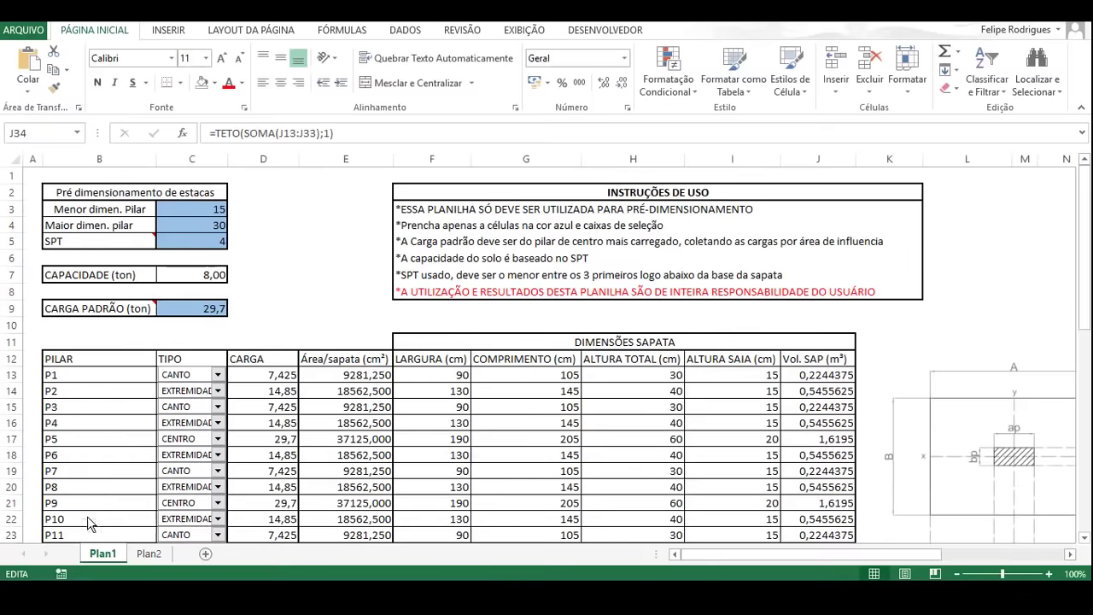
left_click(196, 570)
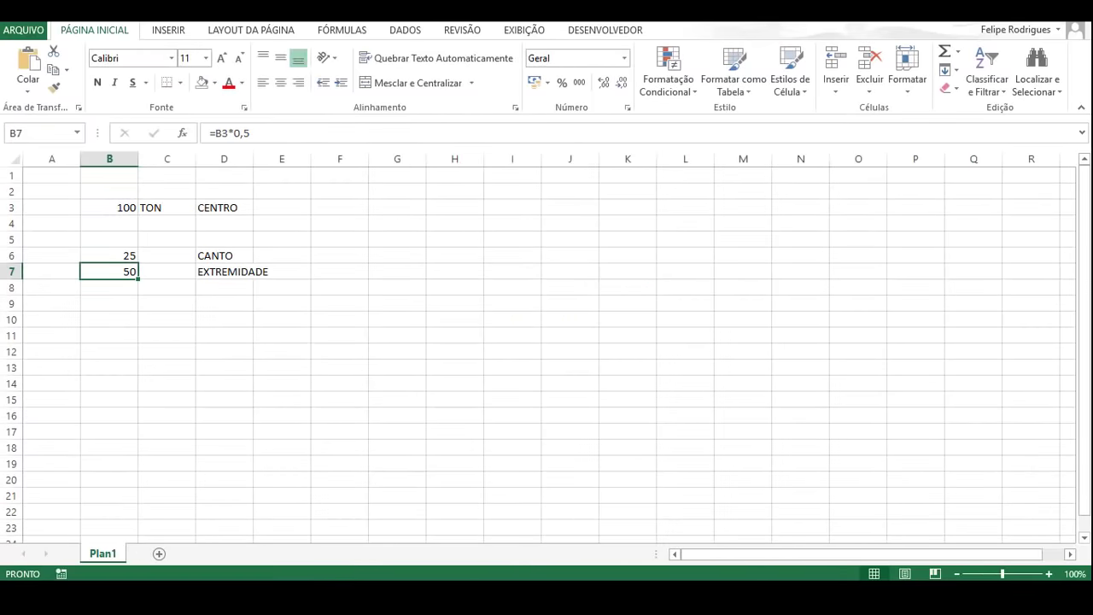
left_click(140, 547)
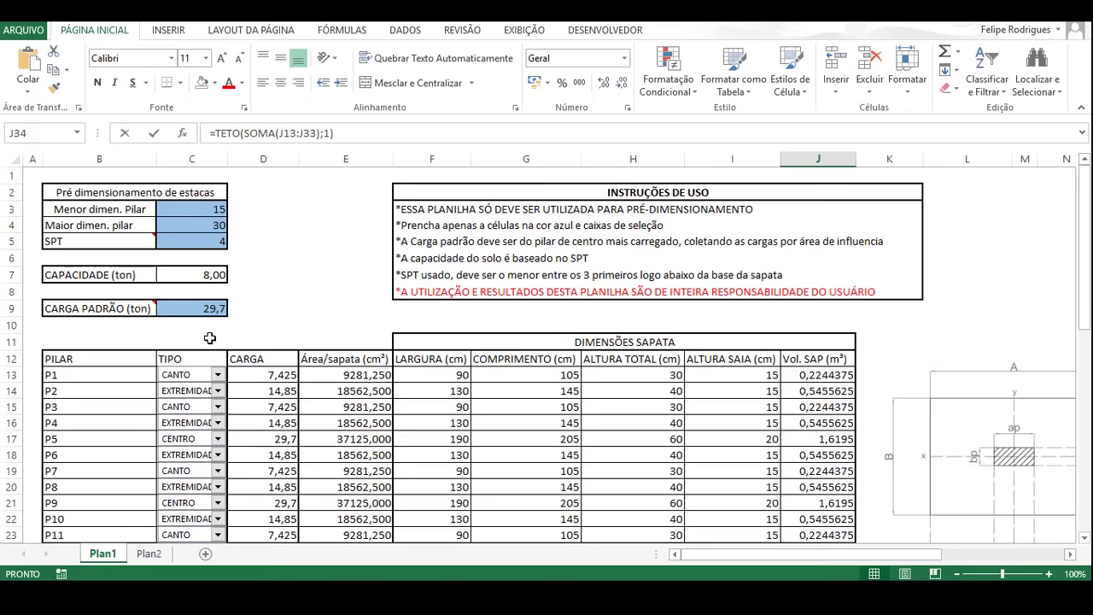
left_click(200, 243)
type("2")
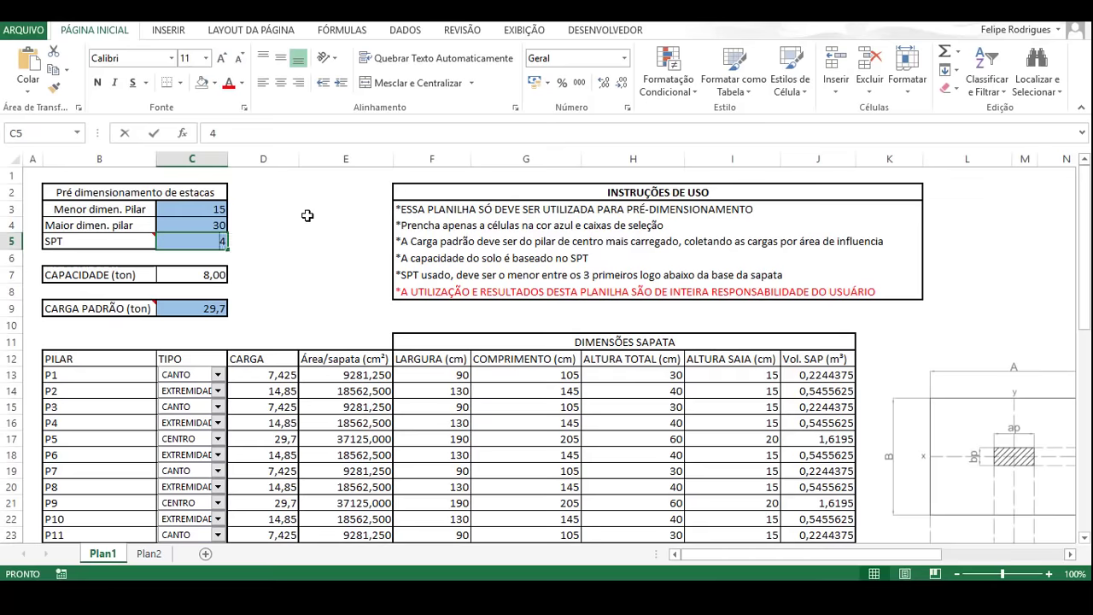
key("Return")
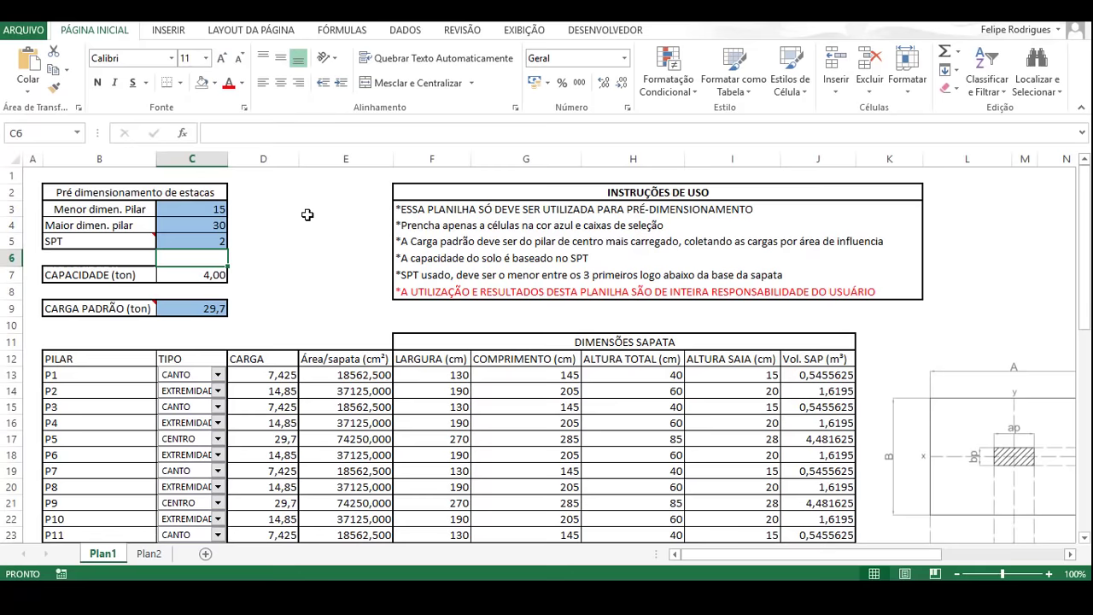
Step: Review the recalculated footing dimensions and the concrete volume and steel totals against the SPT input
scroll(420, 244, "down", 2)
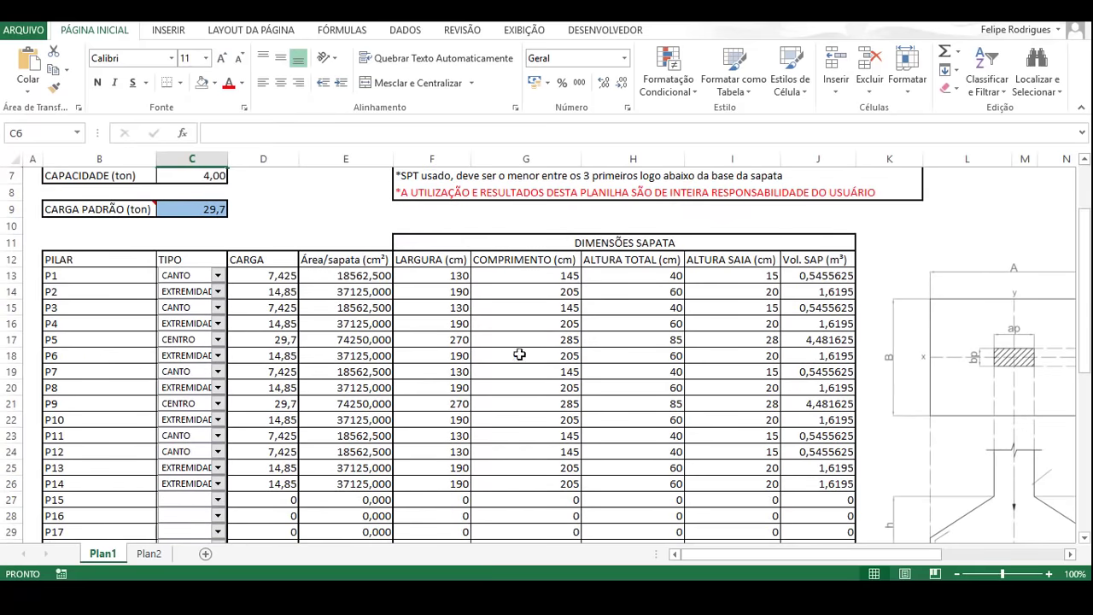
scroll(623, 345, "down", 4)
scroll(622, 345, "down", 1)
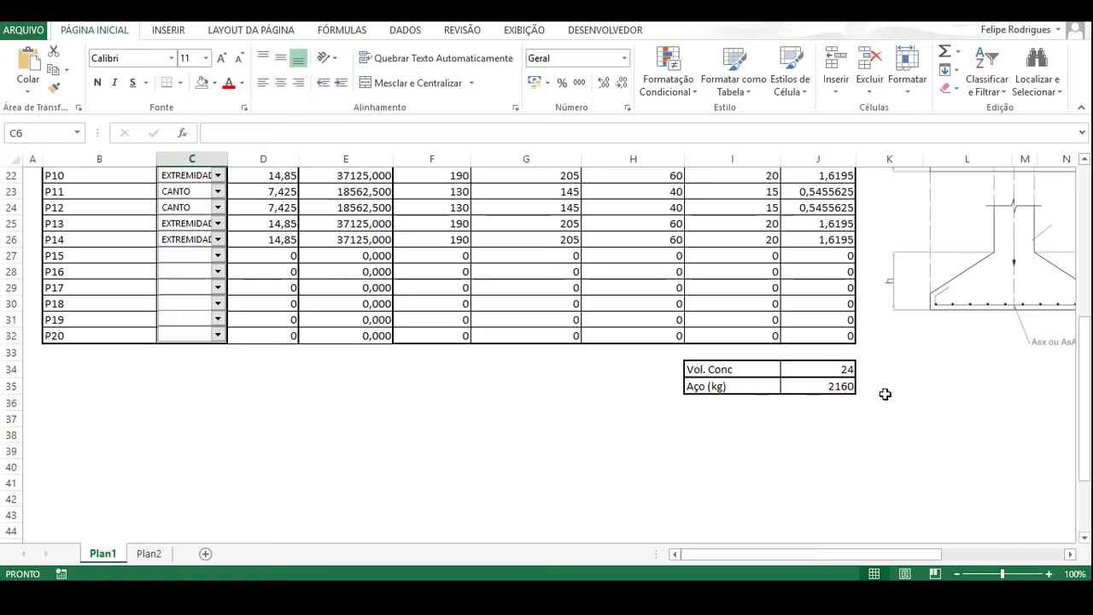
scroll(354, 373, "up", 7)
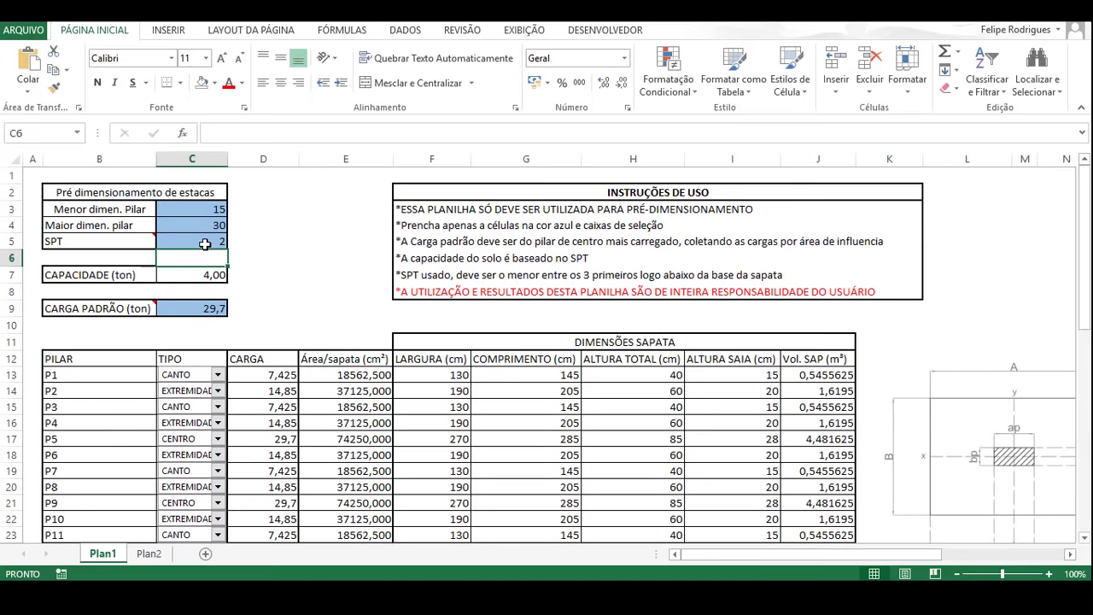
left_click(205, 243)
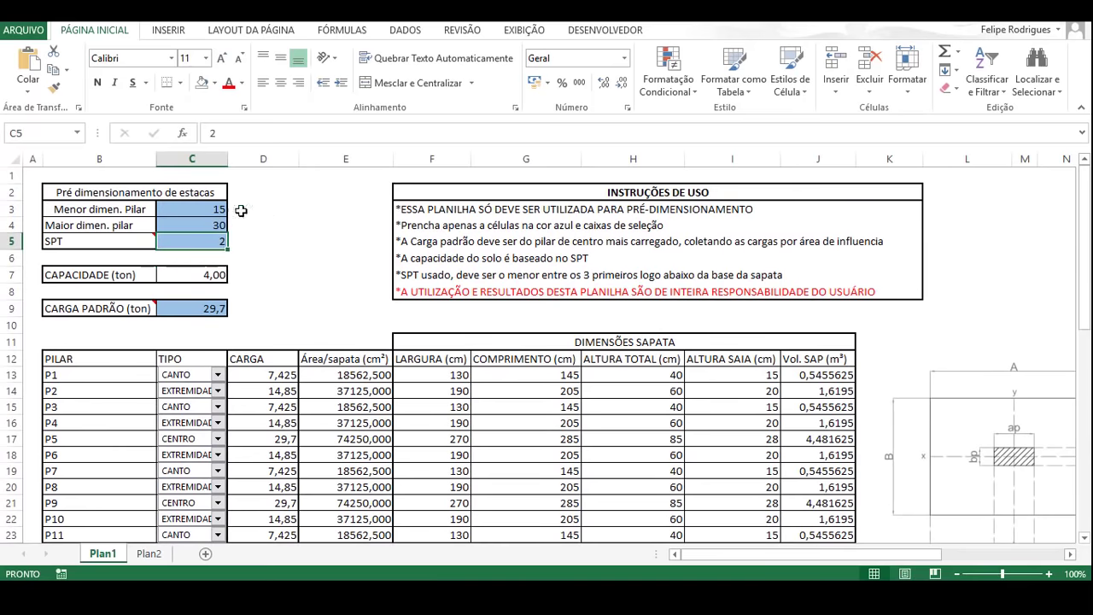
scroll(241, 210, "down", 7)
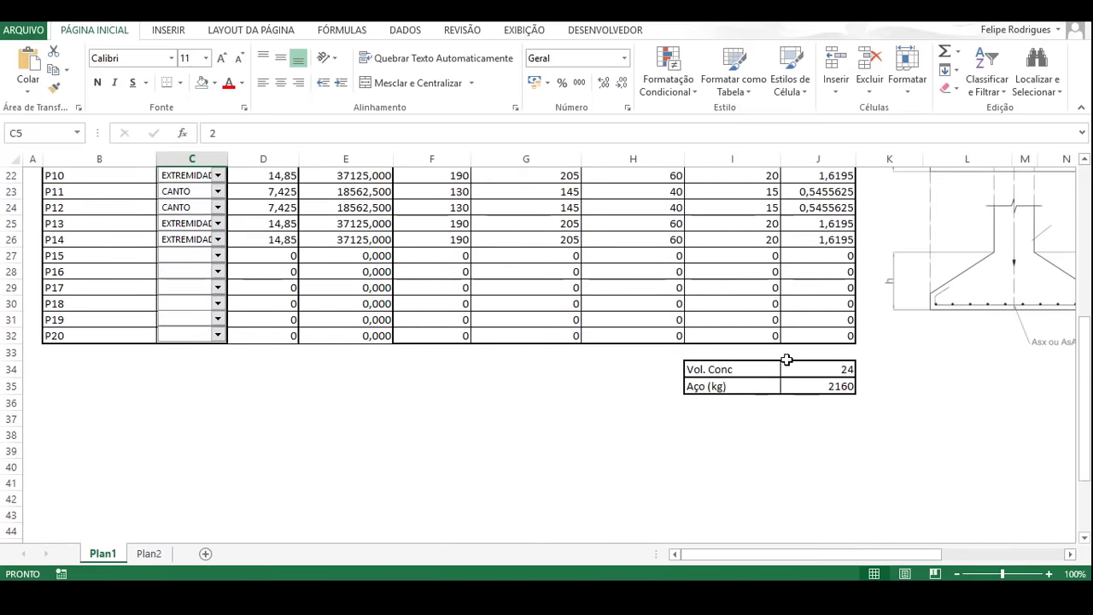
scroll(327, 291, "up", 7)
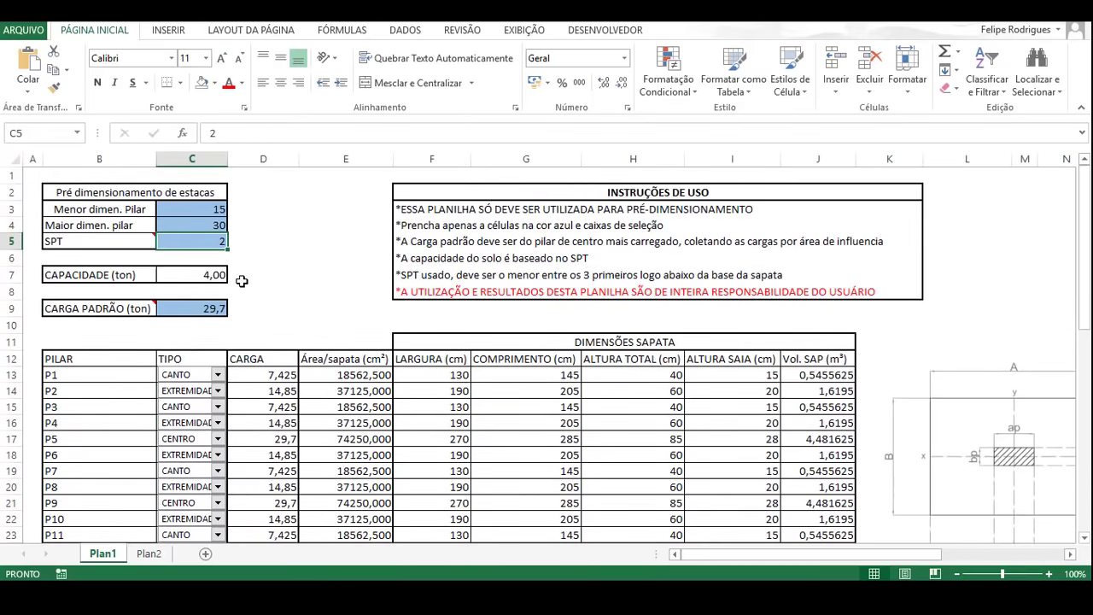
Step: Set the SPT value to 4 and check the concrete volume and steel totals below the footing table
type("4")
key("Return")
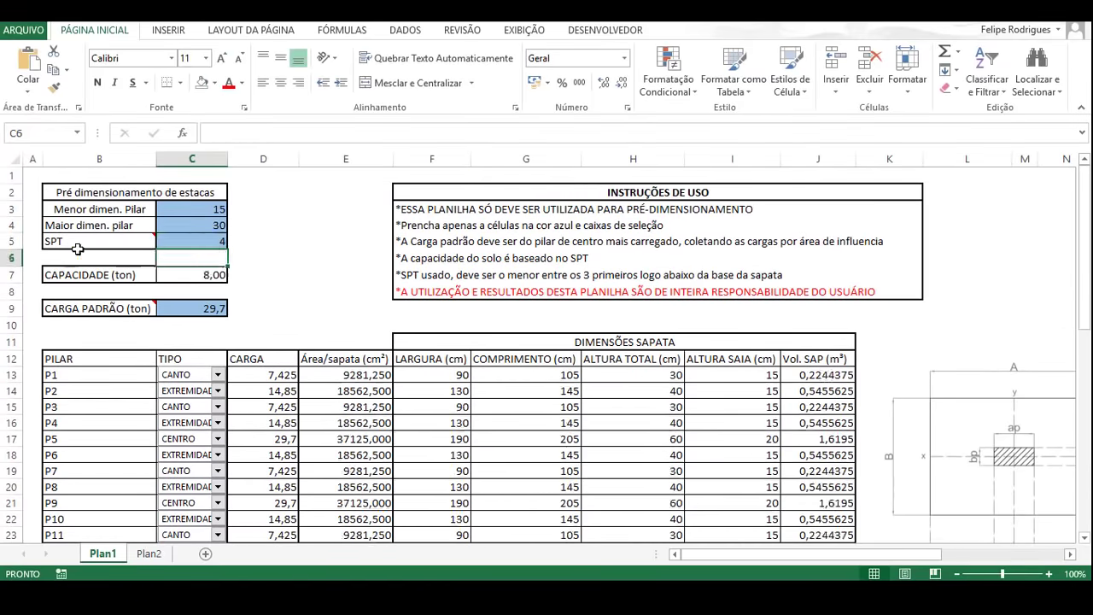
scroll(589, 290, "down", 10)
scroll(888, 239, "up", 1)
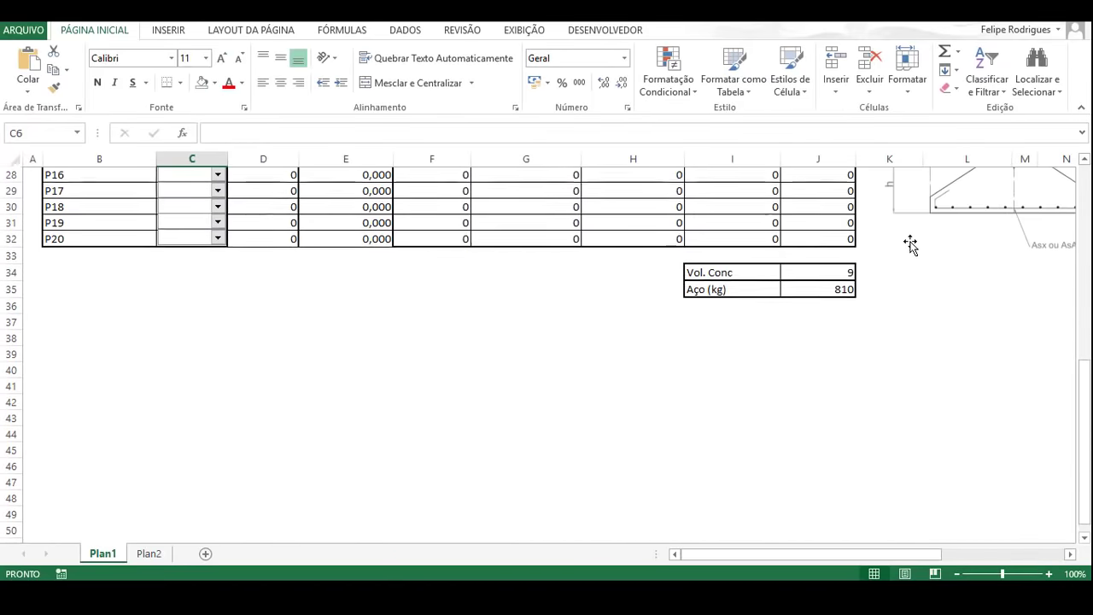
scroll(880, 320, "up", 3)
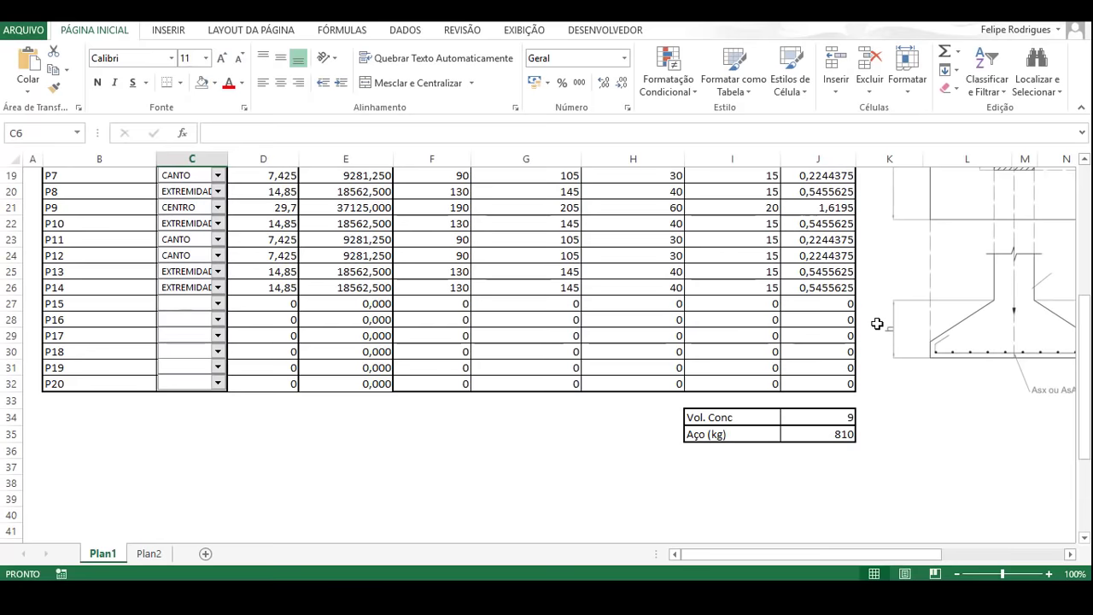
scroll(830, 335, "up", 6)
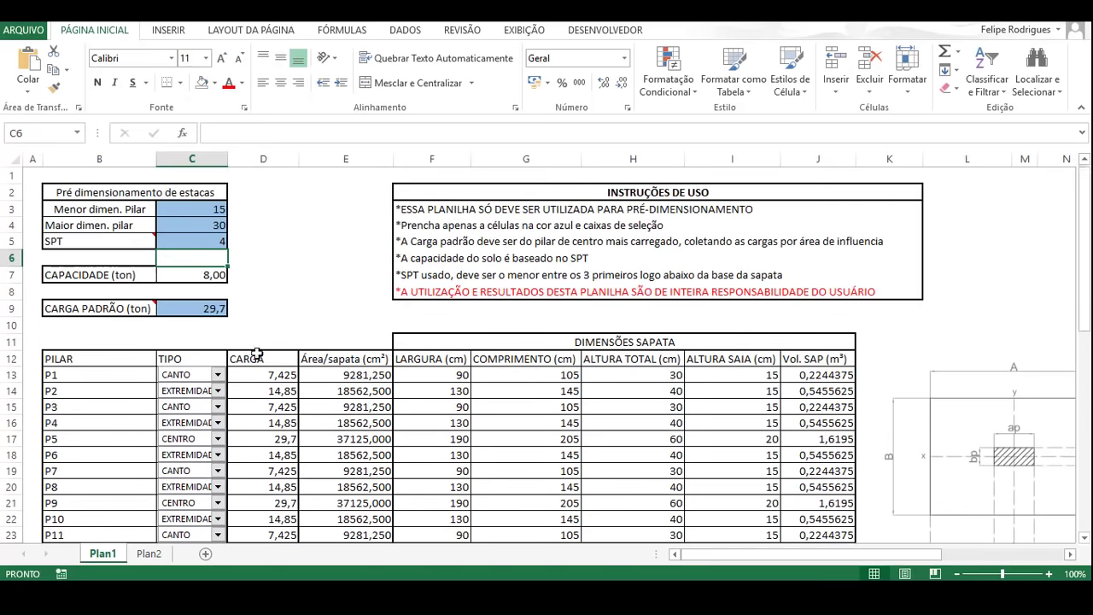
Step: Set the SPT value in the pre-sizing inputs to 10
left_click(197, 237)
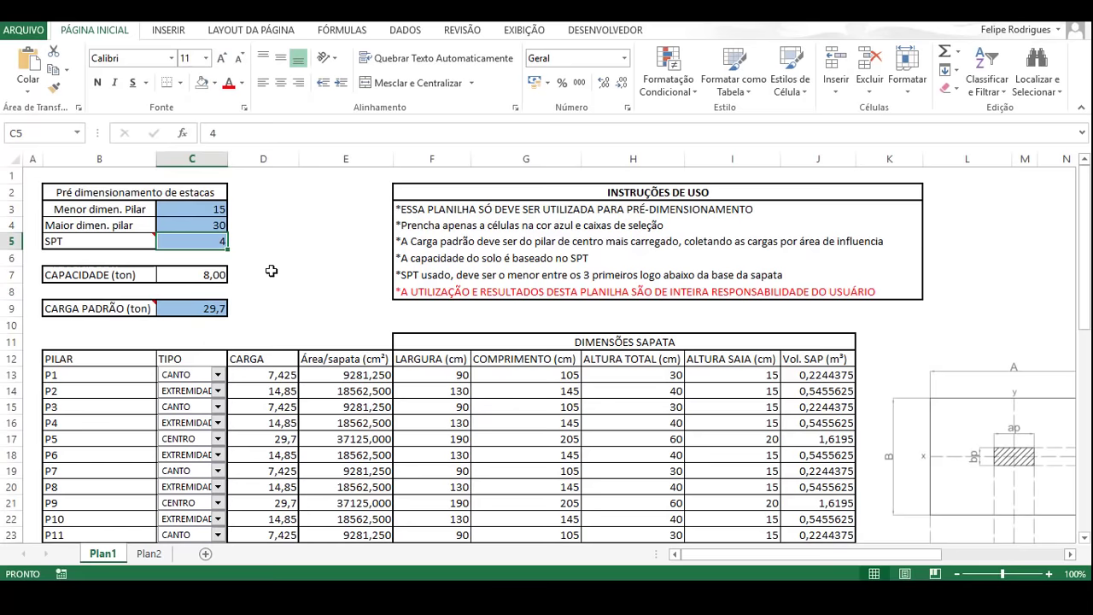
type("10")
key("Return")
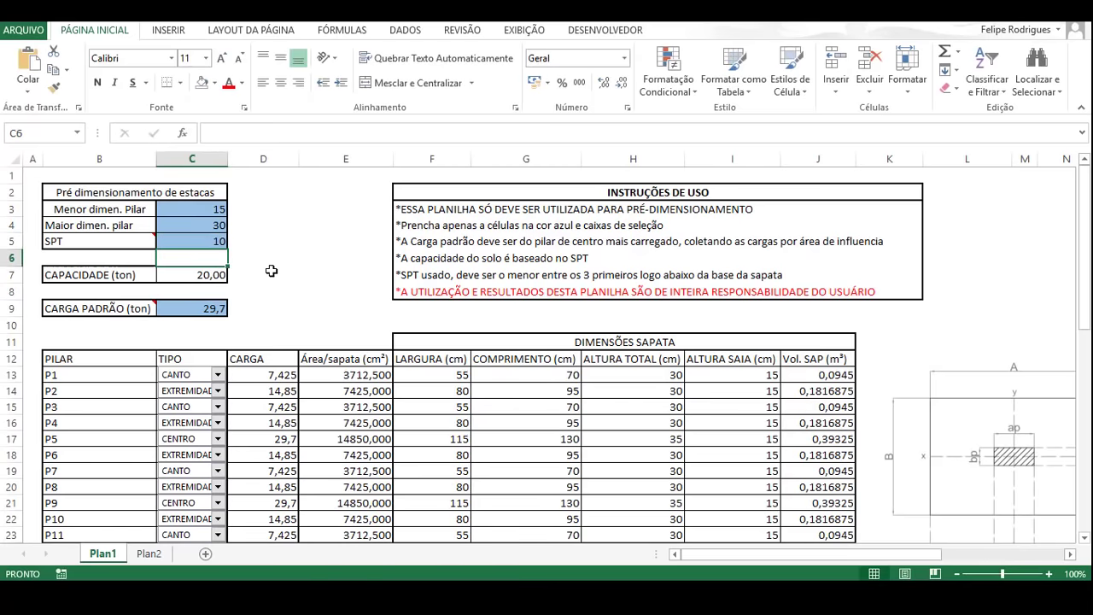
Step: Examine the concrete volume and steel totals together with the footing dimensions for the new SPT value
scroll(540, 338, "down", 2)
scroll(540, 338, "down", 6)
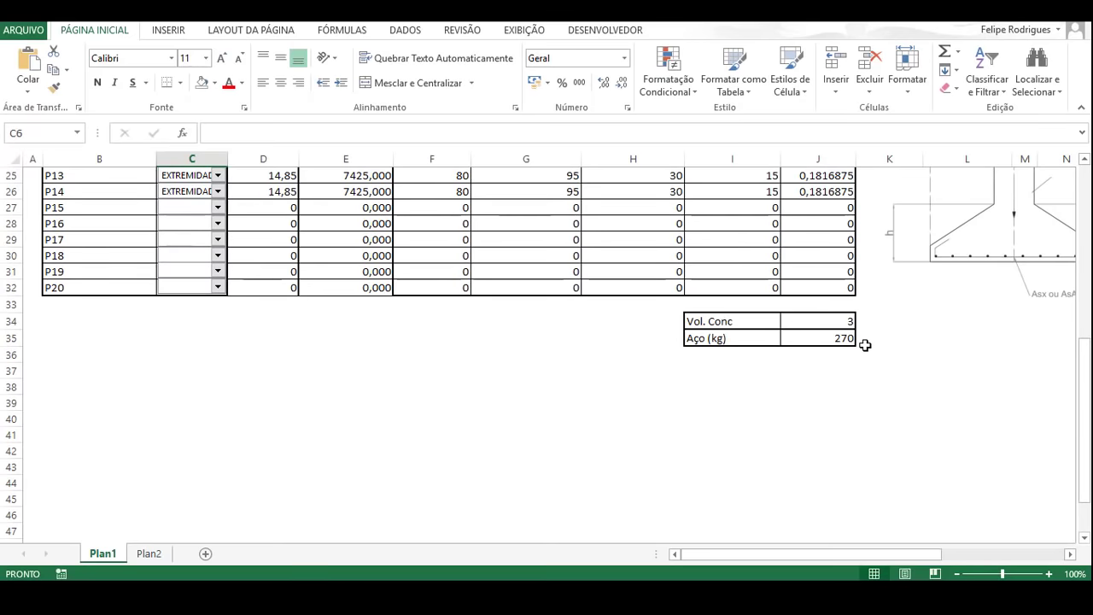
scroll(864, 346, "up", 1)
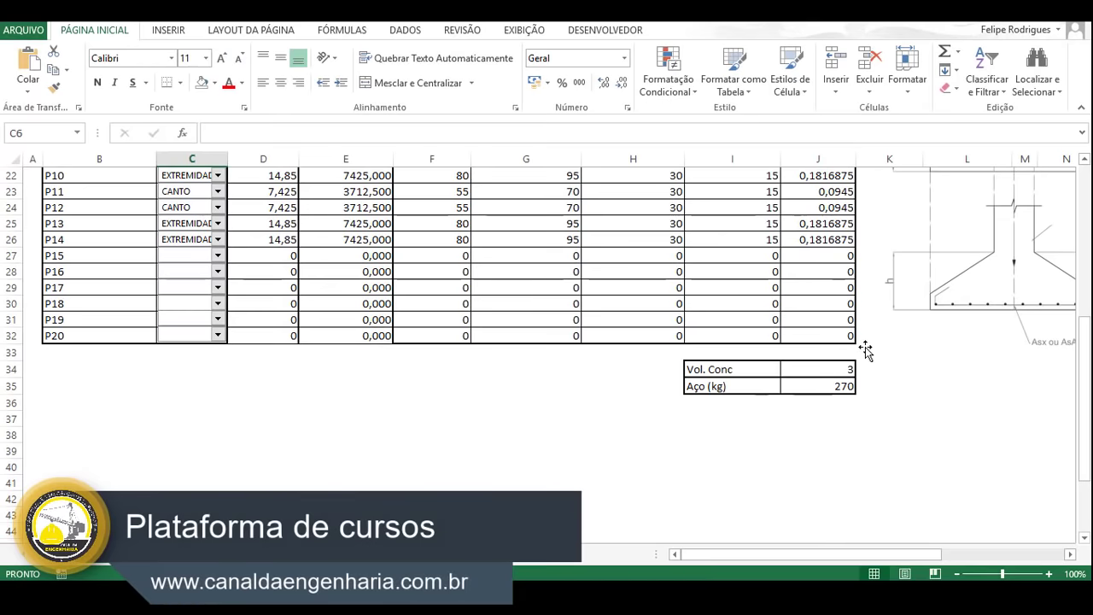
scroll(865, 346, "up", 4)
scroll(855, 331, "up", 3)
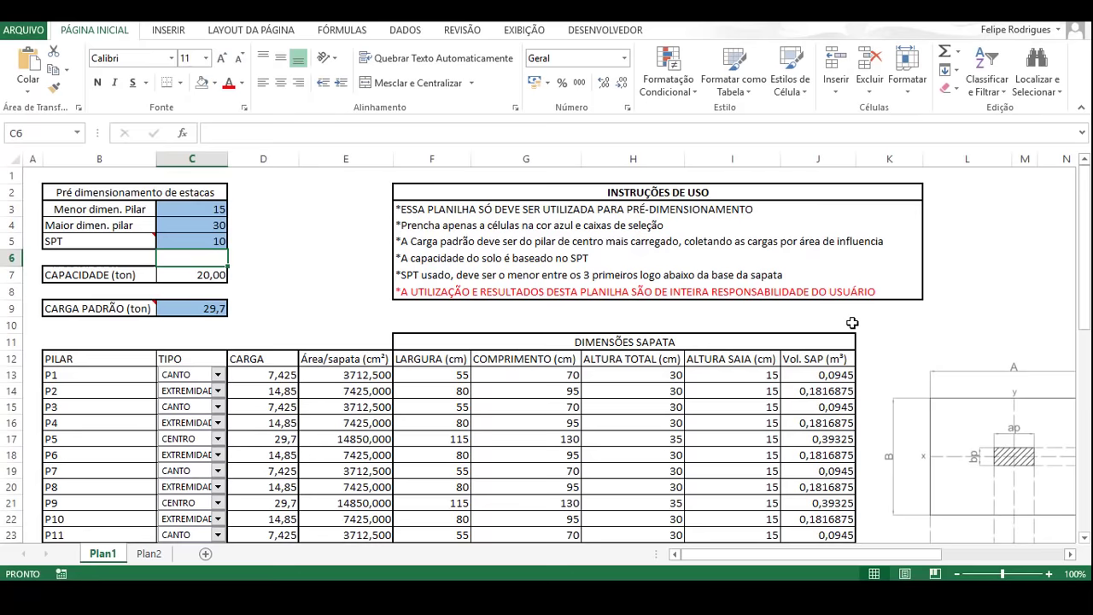
scroll(852, 322, "down", 7)
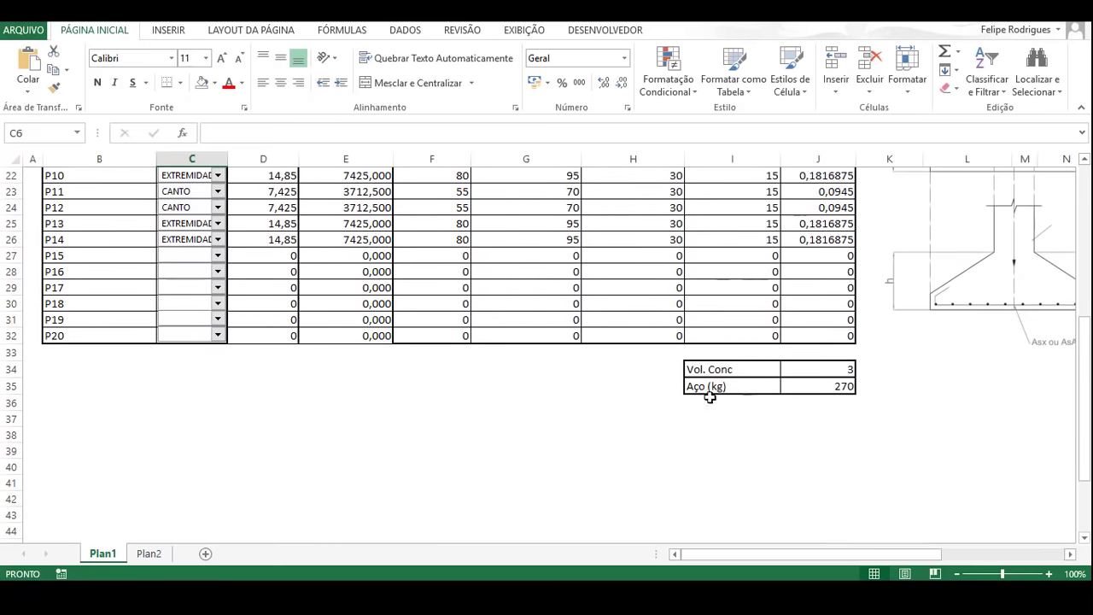
scroll(700, 401, "up", 7)
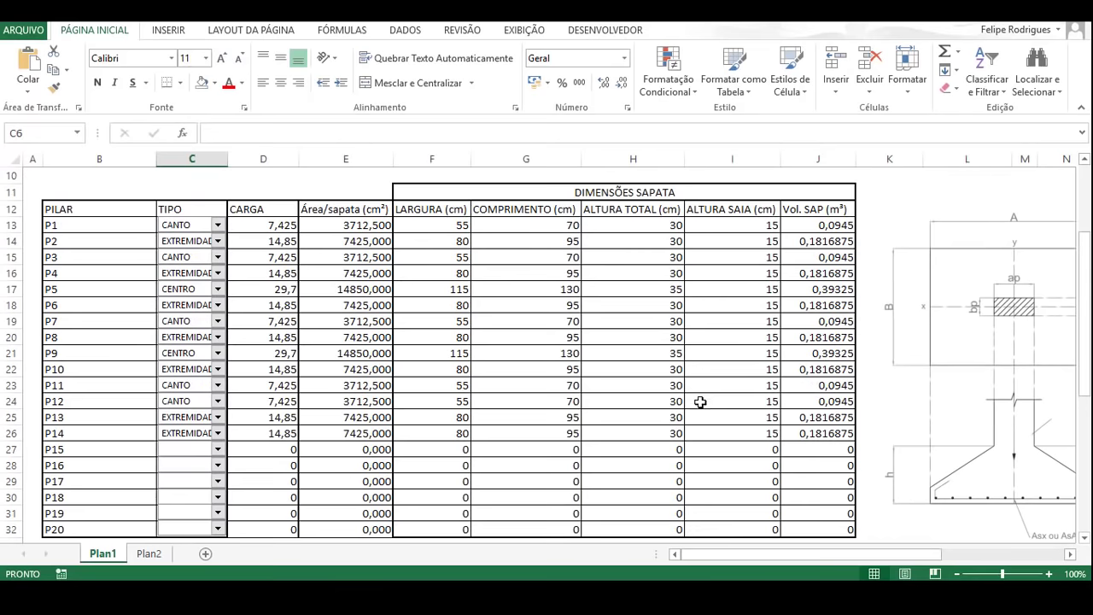